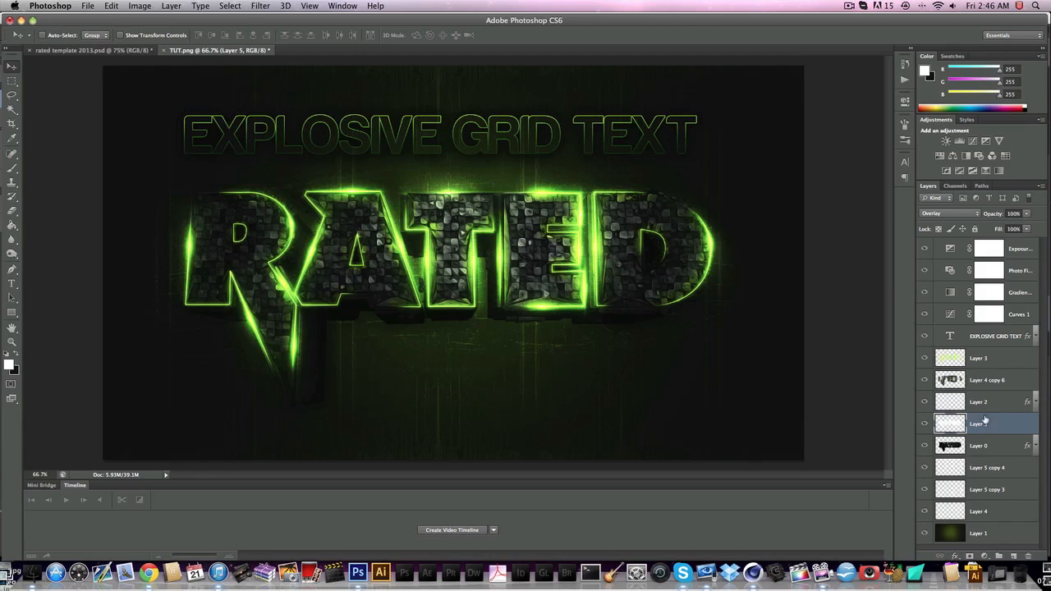
Toggle Layer 3, Layer 2, Layer 4 copy 6 and the four adjustment layers off and back on to compare the artwork
{"action": "left_click", "coordinate": [924, 359]}
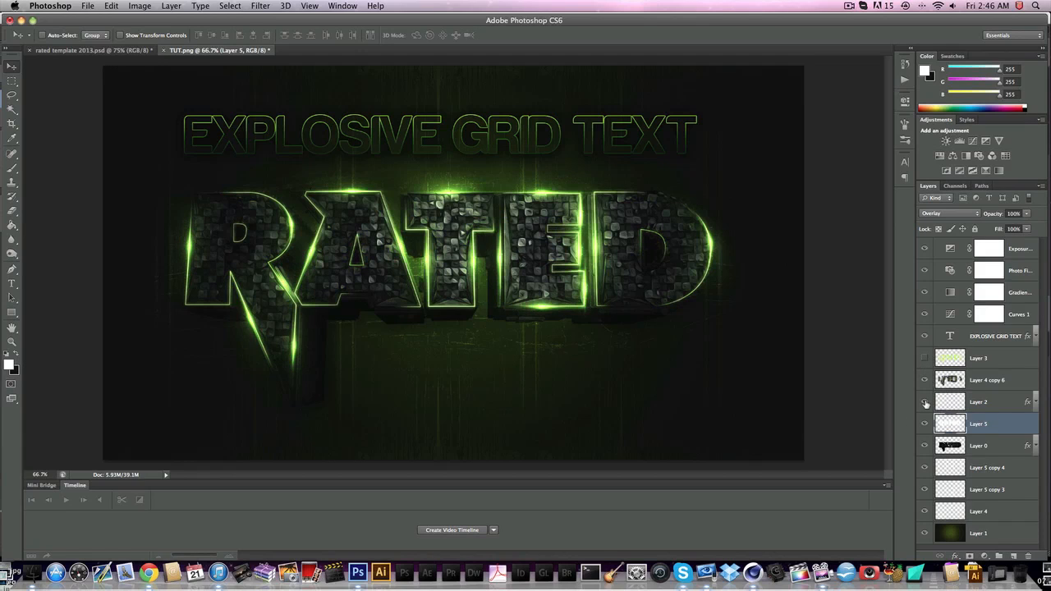
{"action": "left_click", "coordinate": [925, 402]}
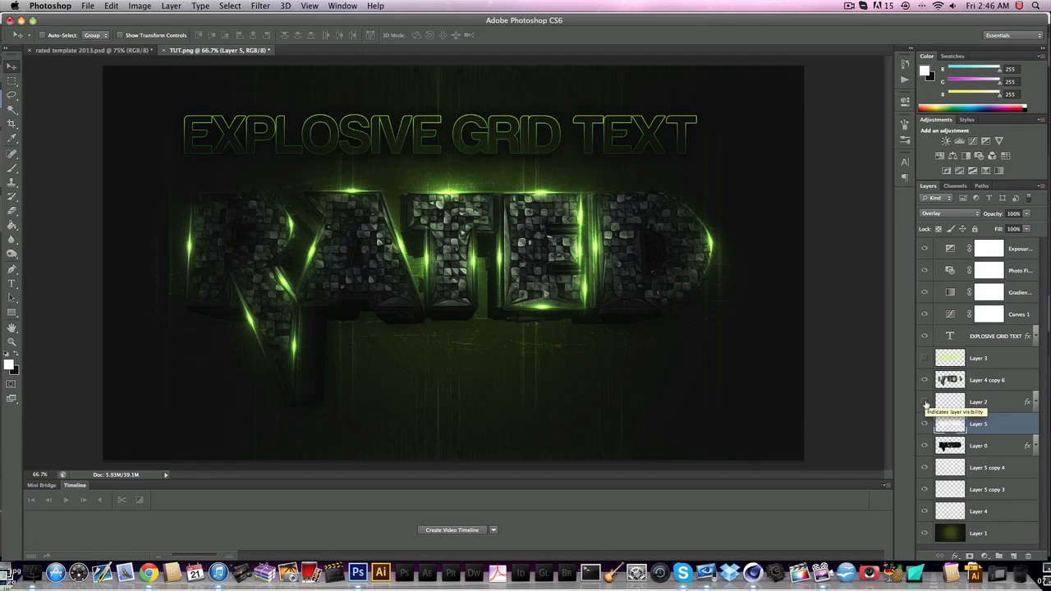
{"action": "left_click", "coordinate": [923, 382]}
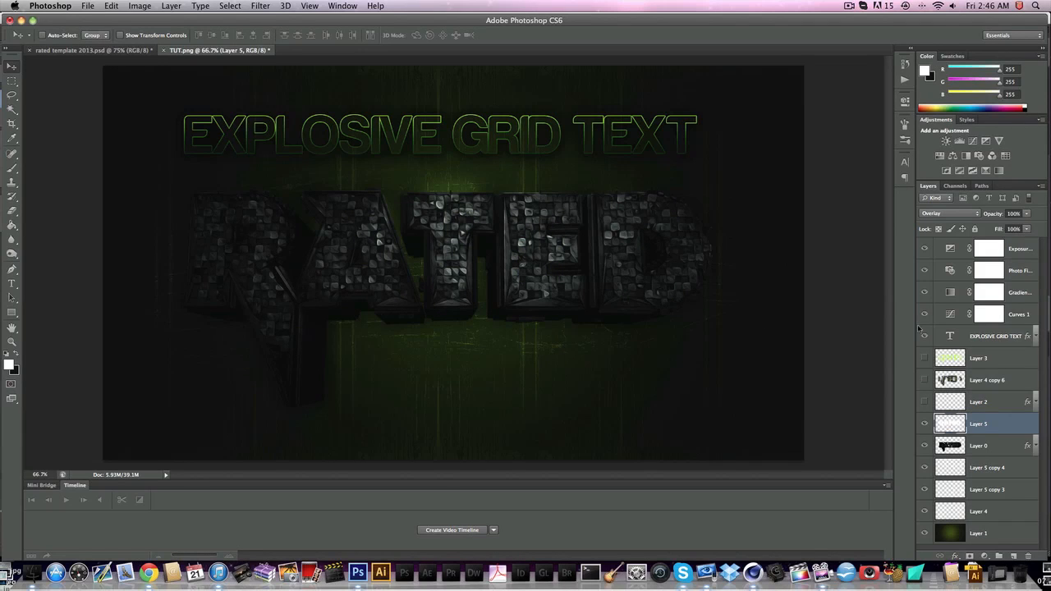
{"action": "left_click_drag", "start_coordinate": [925, 315], "coordinate": [923, 249]}
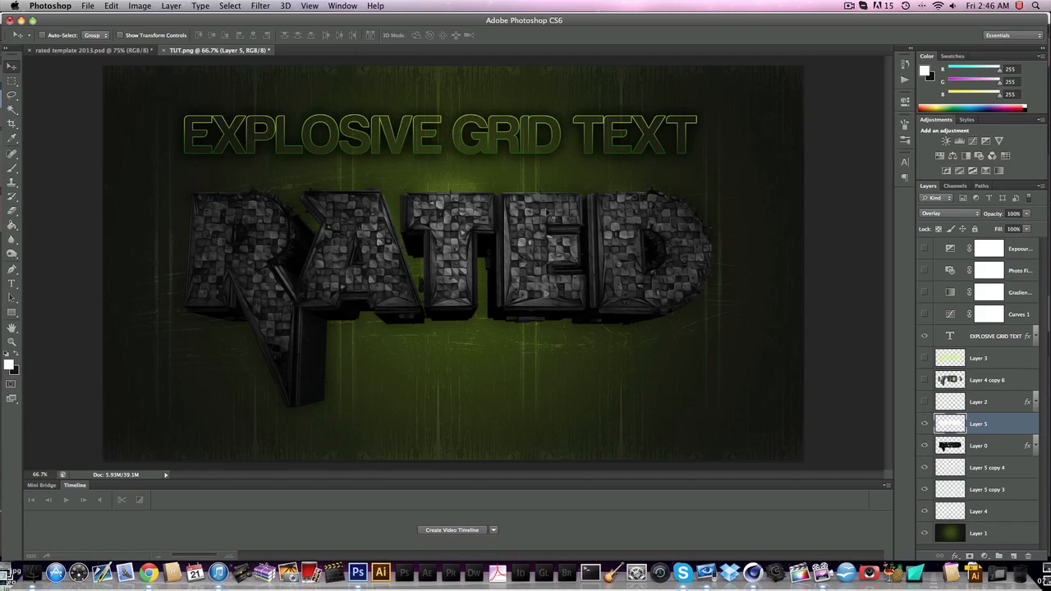
{"action": "left_click", "coordinate": [925, 271]}
{"action": "left_click", "coordinate": [925, 293]}
{"action": "left_click", "coordinate": [925, 313]}
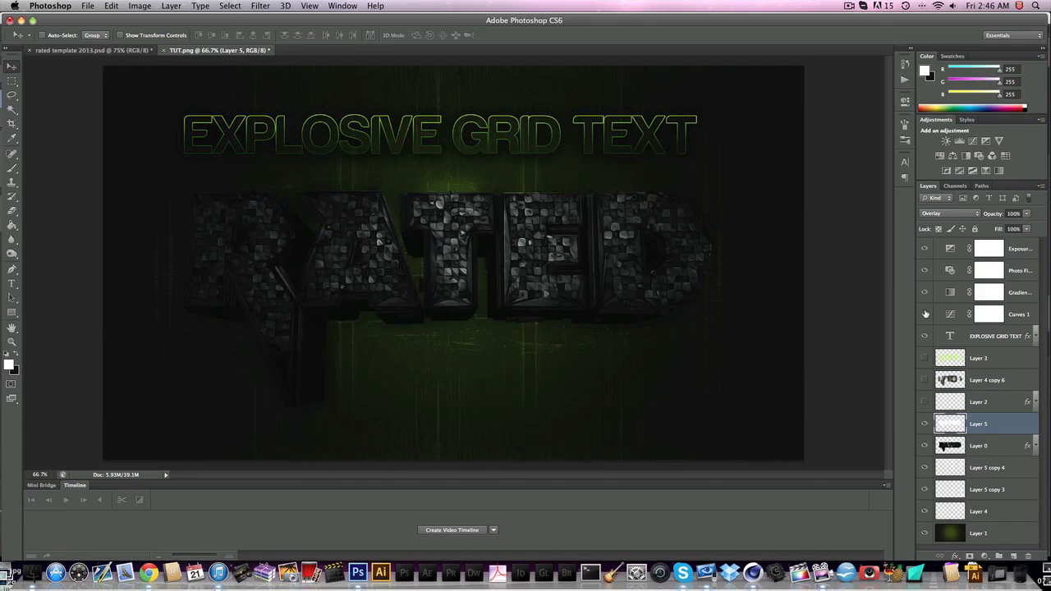
{"action": "left_click", "coordinate": [924, 358]}
{"action": "left_click", "coordinate": [925, 381]}
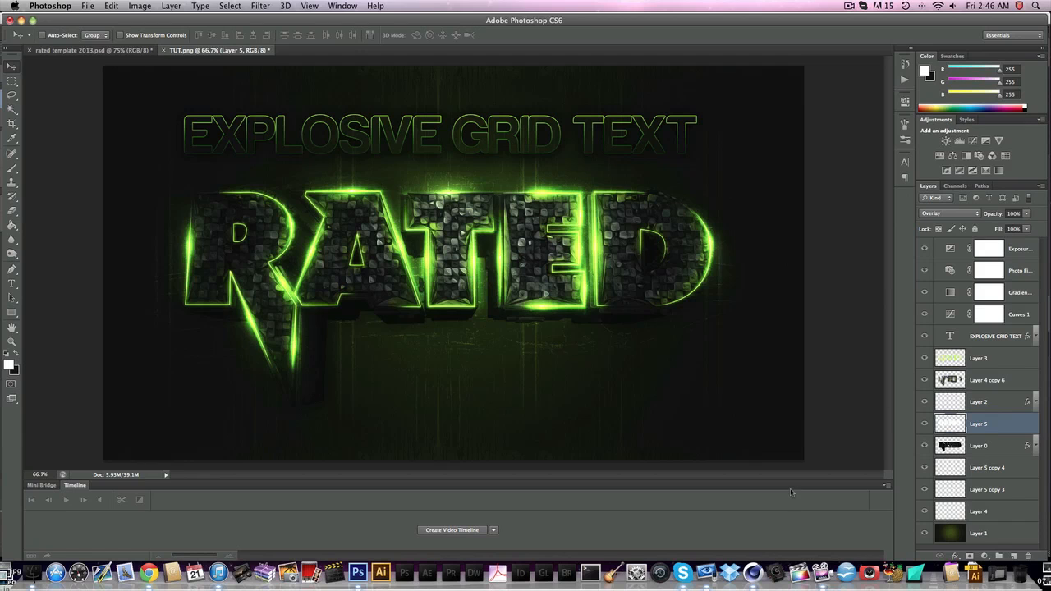
Switch to Cinema 4D, add a MoText object to the scene and move it into the middle of the camera view
{"action": "left_click", "coordinate": [752, 573]}
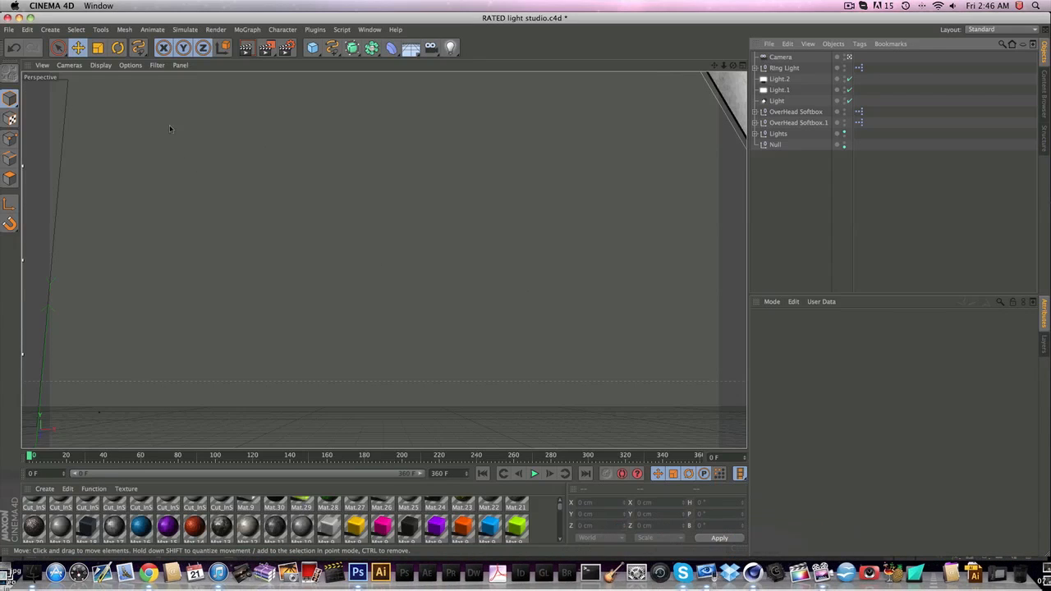
{"action": "left_click", "coordinate": [224, 29]}
{"action": "mouse_move", "coordinate": [247, 30]}
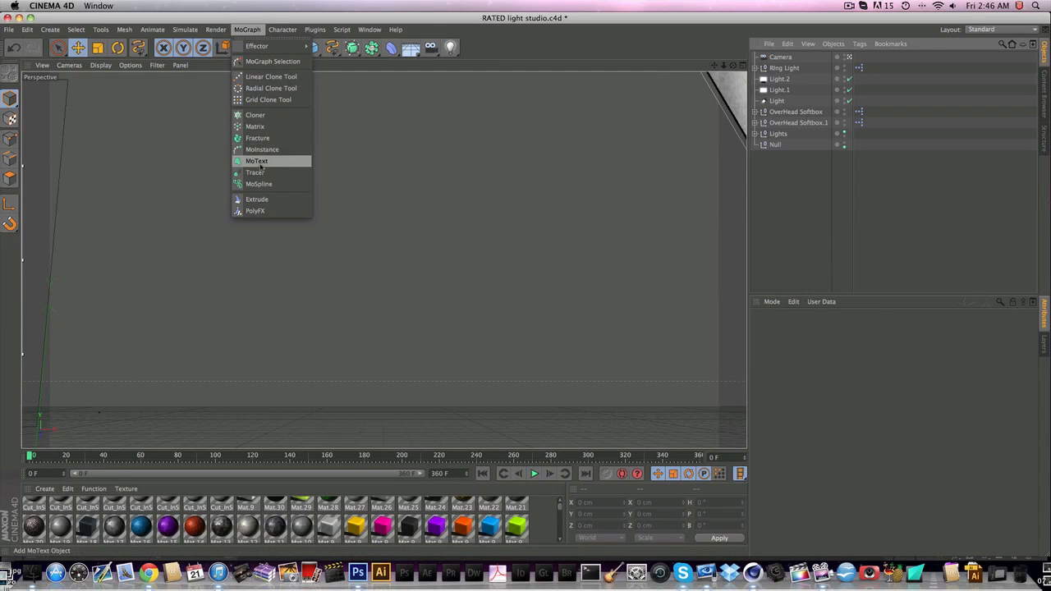
{"action": "left_click", "coordinate": [259, 165]}
{"action": "left_click_drag", "start_coordinate": [348, 412], "coordinate": [458, 292]}
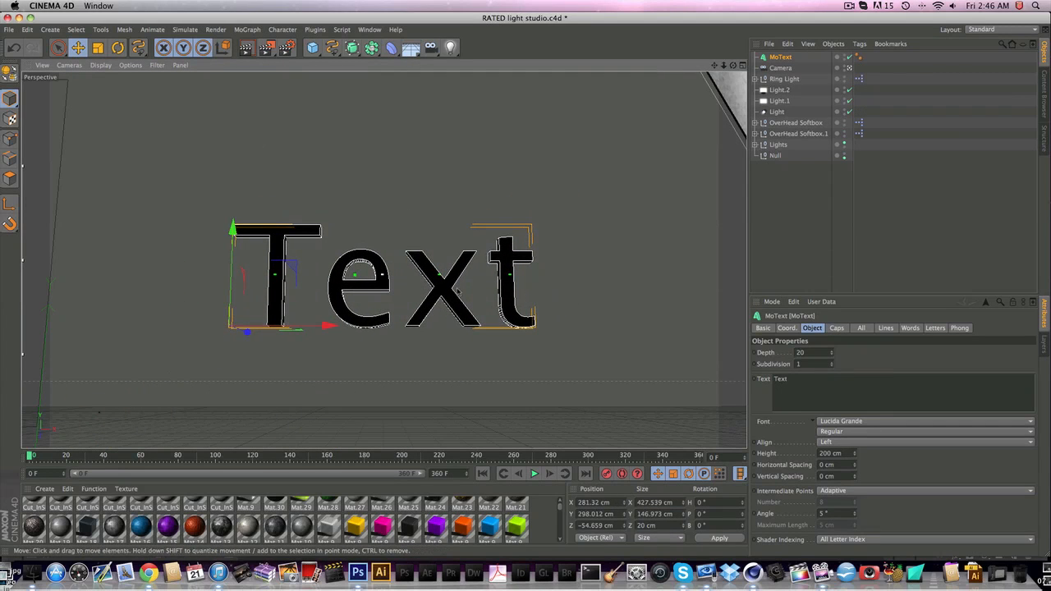
Set the MoText depth to 300 and shift the text slightly left and down in the view
{"action": "left_click", "coordinate": [800, 352]}
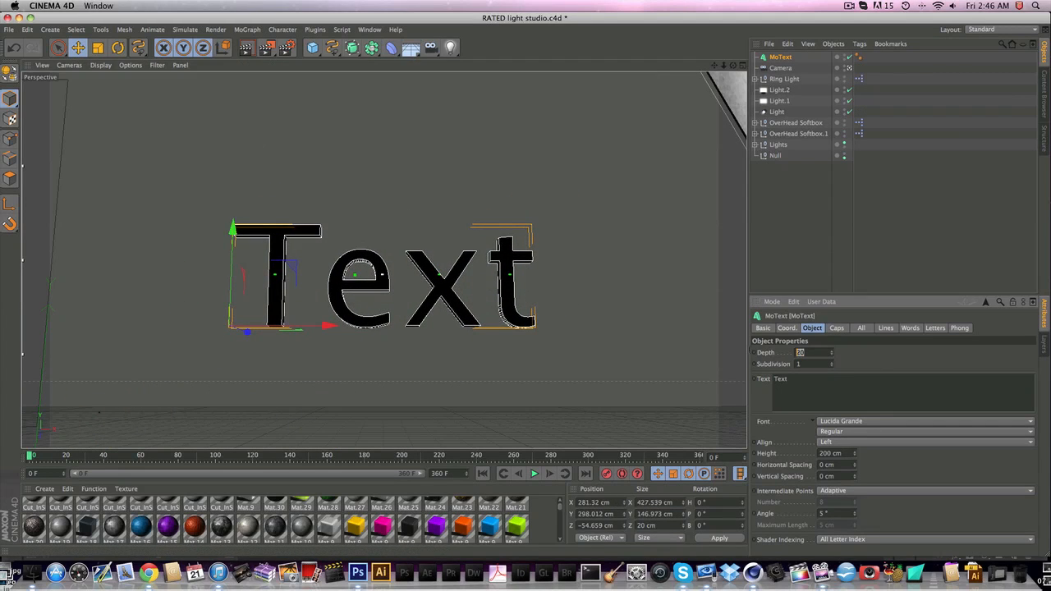
{"action": "type", "text": "300"}
{"action": "key", "text": "Return"}
{"action": "mouse_move", "coordinate": [332, 280]}
{"action": "left_mouse_down"}
{"action": "mouse_move", "coordinate": [317, 288]}
{"action": "mouse_move", "coordinate": [327, 284]}
{"action": "left_mouse_up"}
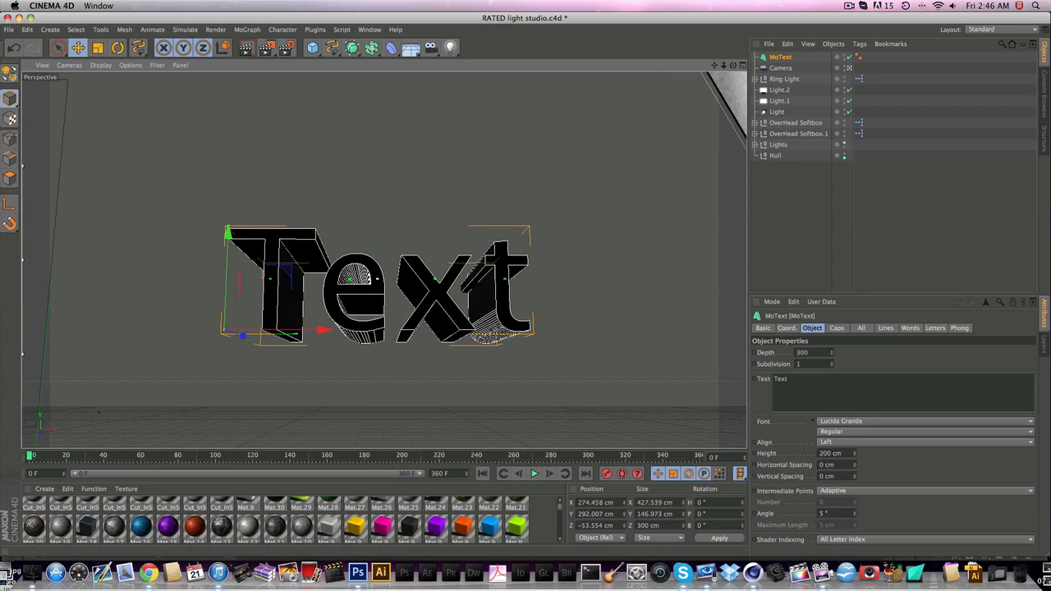
{"action": "left_click_drag", "start_coordinate": [432, 278], "coordinate": [415, 283]}
Change both the start and end caps of the MoText to Fillet Cap
{"action": "left_click", "coordinate": [835, 328]}
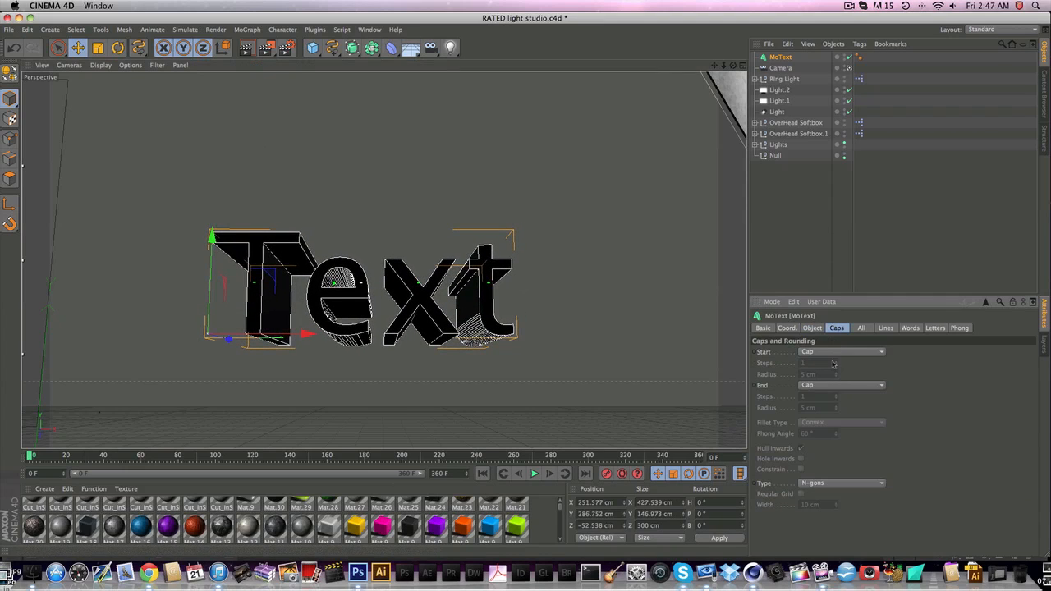
{"action": "left_click", "coordinate": [812, 328]}
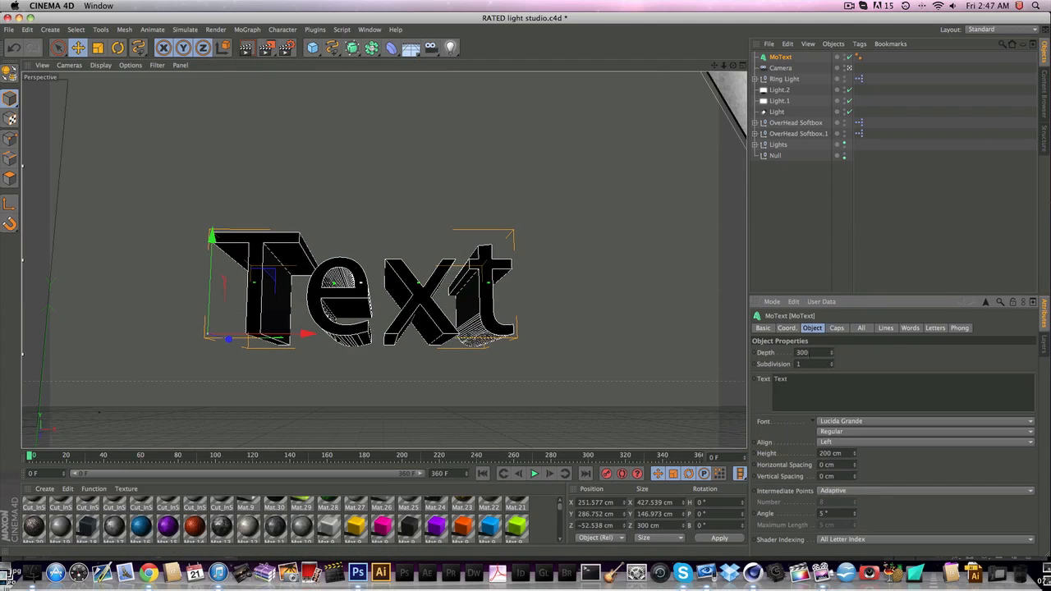
{"action": "left_click", "coordinate": [836, 328]}
{"action": "left_click", "coordinate": [842, 351]}
{"action": "left_click", "coordinate": [829, 396]}
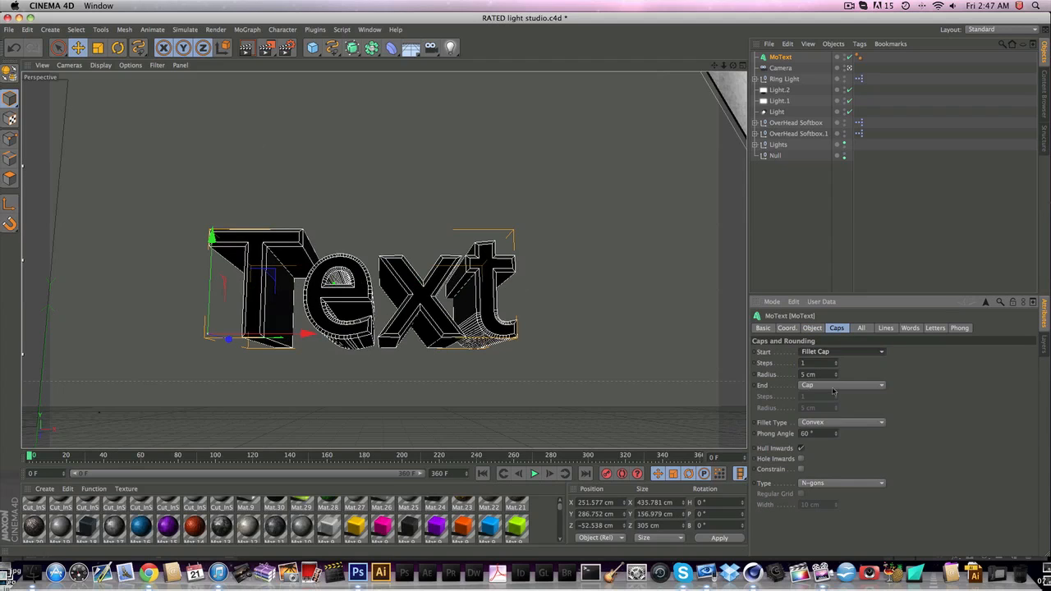
{"action": "left_click", "coordinate": [841, 385]}
{"action": "left_click", "coordinate": [829, 430]}
Set the radius of the start and end fillet caps to 1 cm
{"action": "double_click", "coordinate": [809, 375]}
{"action": "type", "text": "1"}
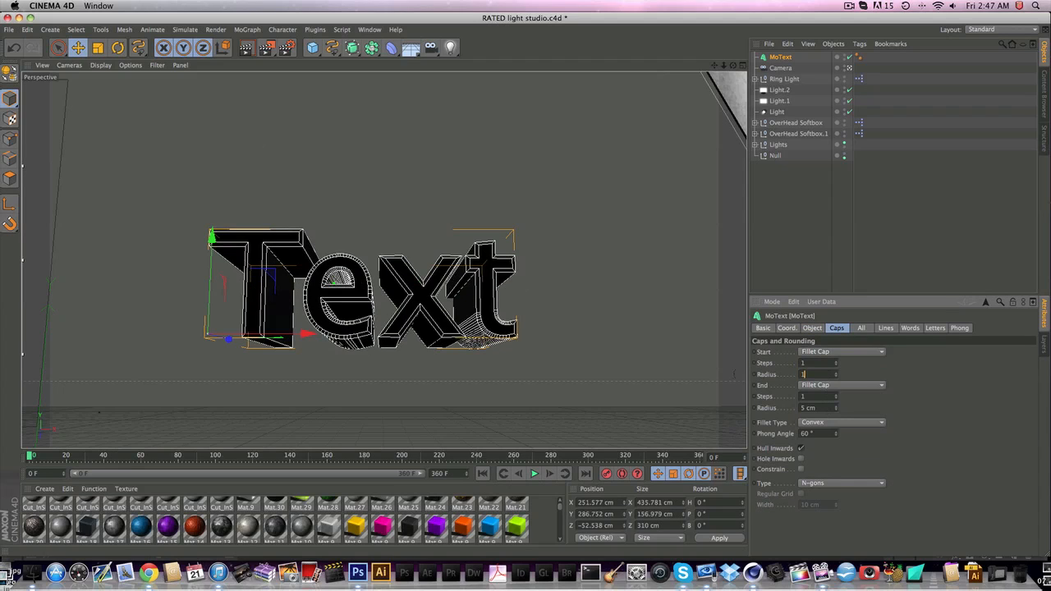
{"action": "left_click_drag", "start_coordinate": [825, 407], "coordinate": [765, 407]}
{"action": "type", "text": "1"}
{"action": "key", "text": "Return"}
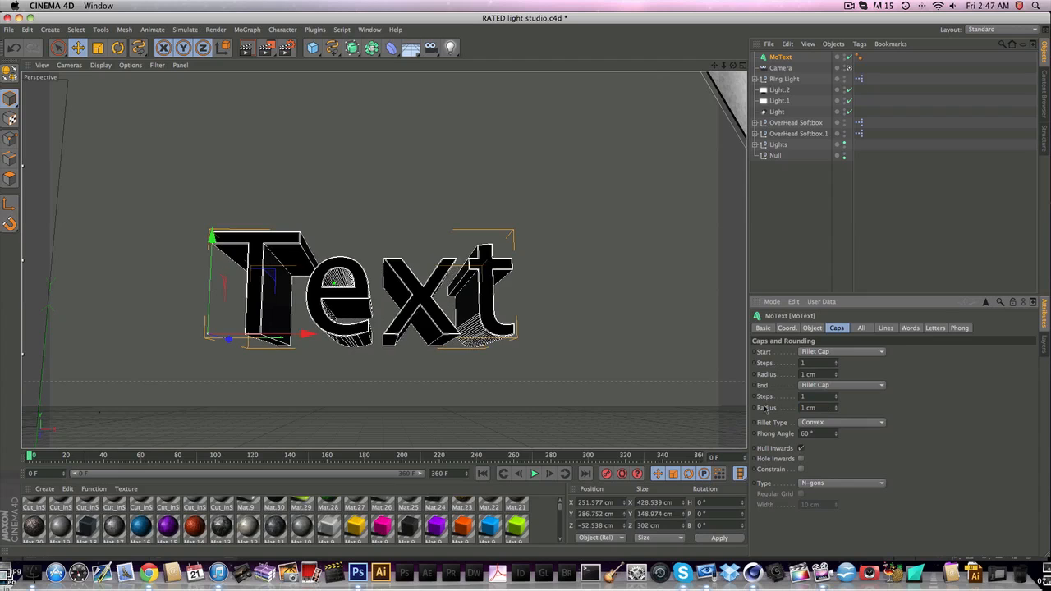
Try the Scream font on the MoText and shift the text left to centre it in the view
{"action": "left_click", "coordinate": [811, 328]}
{"action": "left_click", "coordinate": [834, 422]}
{"action": "scroll", "coordinate": [846, 380], "scroll_direction": "down", "scroll_amount": 10}
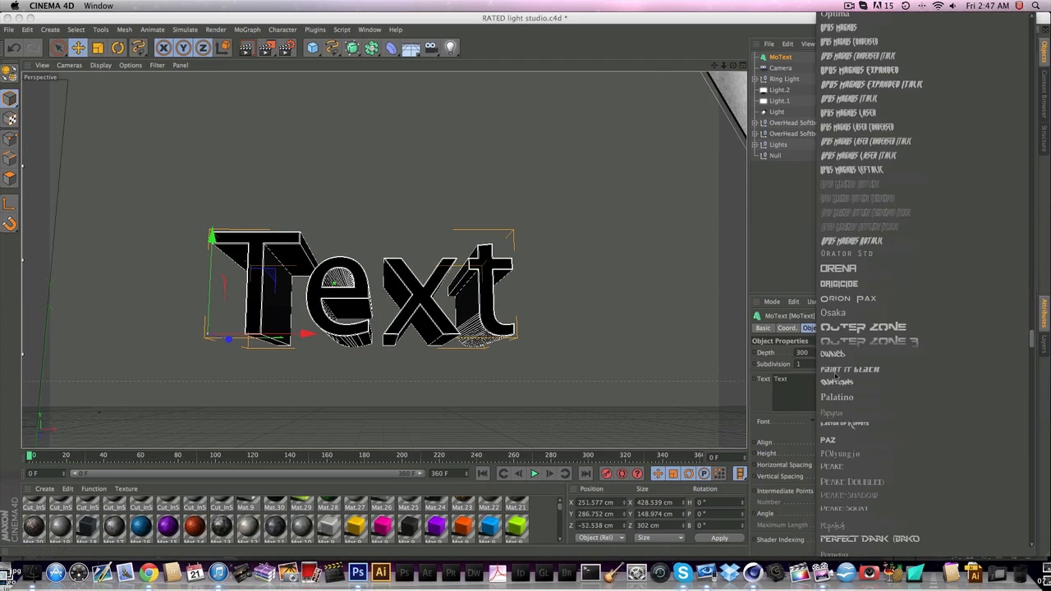
{"action": "scroll", "coordinate": [846, 382], "scroll_direction": "down", "scroll_amount": 10}
{"action": "left_click", "coordinate": [846, 293]}
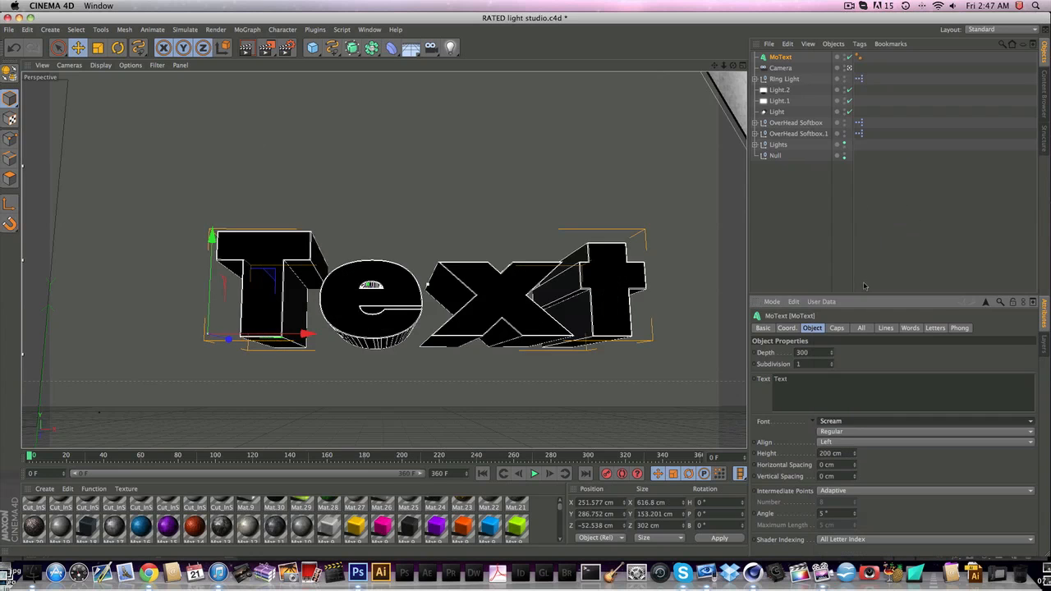
{"action": "left_click_drag", "start_coordinate": [489, 322], "coordinate": [503, 322]}
Replace the MoText wording with "RATED" and try the Planet Kosmos font
{"action": "left_click_drag", "start_coordinate": [789, 379], "coordinate": [754, 381]}
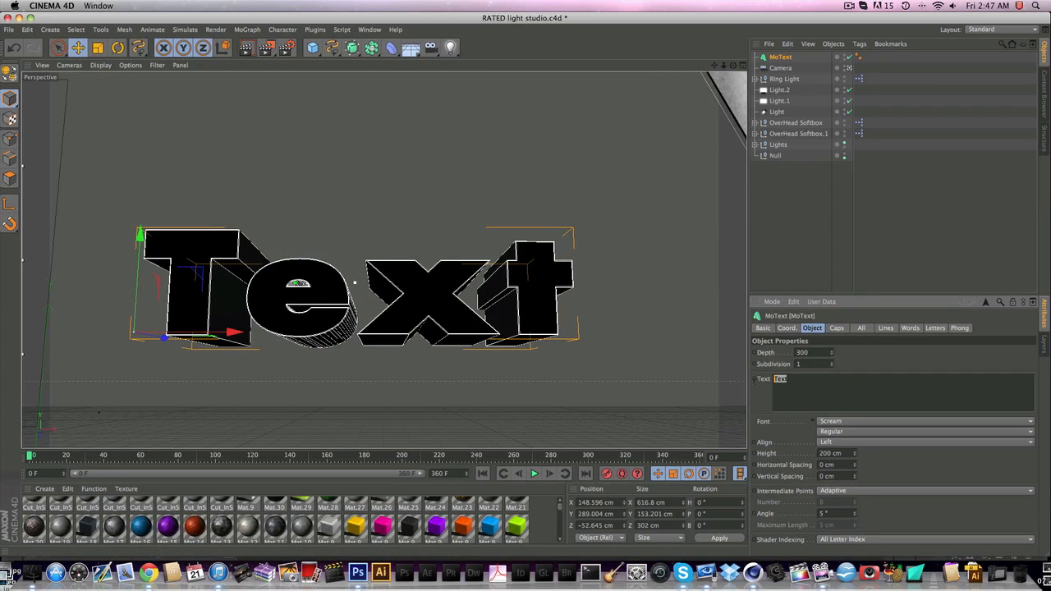
{"action": "type", "text": "RATED"}
{"action": "left_click", "coordinate": [871, 425]}
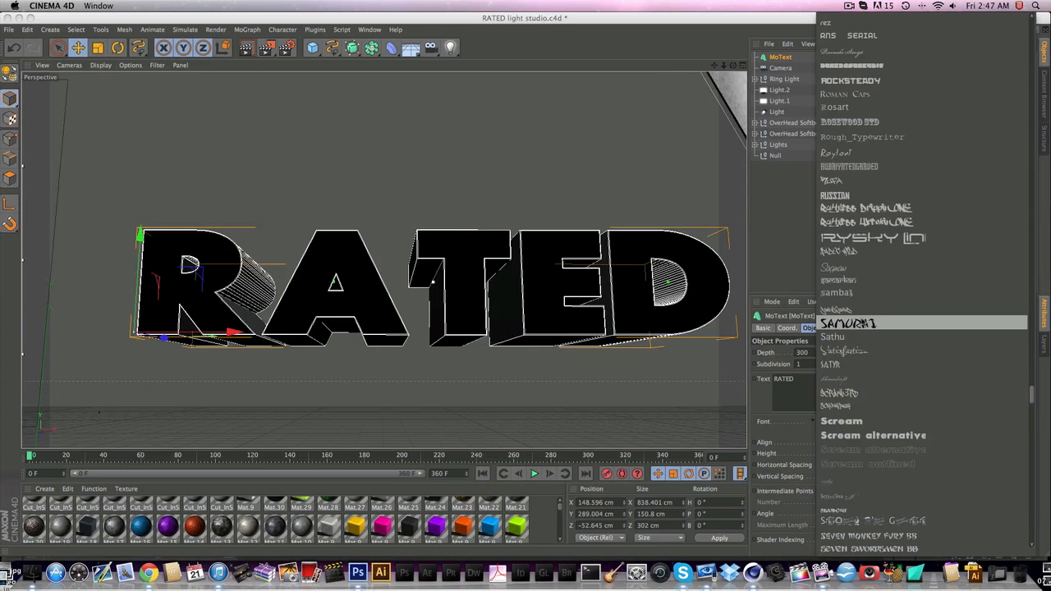
{"action": "left_click", "coordinate": [858, 395]}
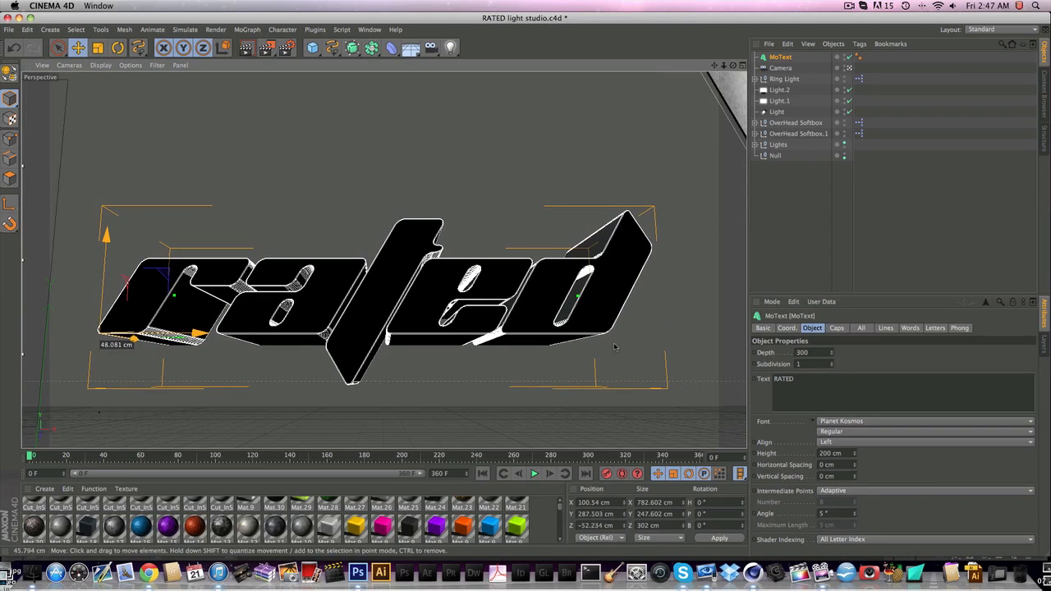
Try the Kondor font on the RATED text and move the text toward the middle of the view
{"action": "left_click", "coordinate": [842, 423]}
{"action": "scroll", "coordinate": [850, 329], "scroll_direction": "up", "scroll_amount": 10}
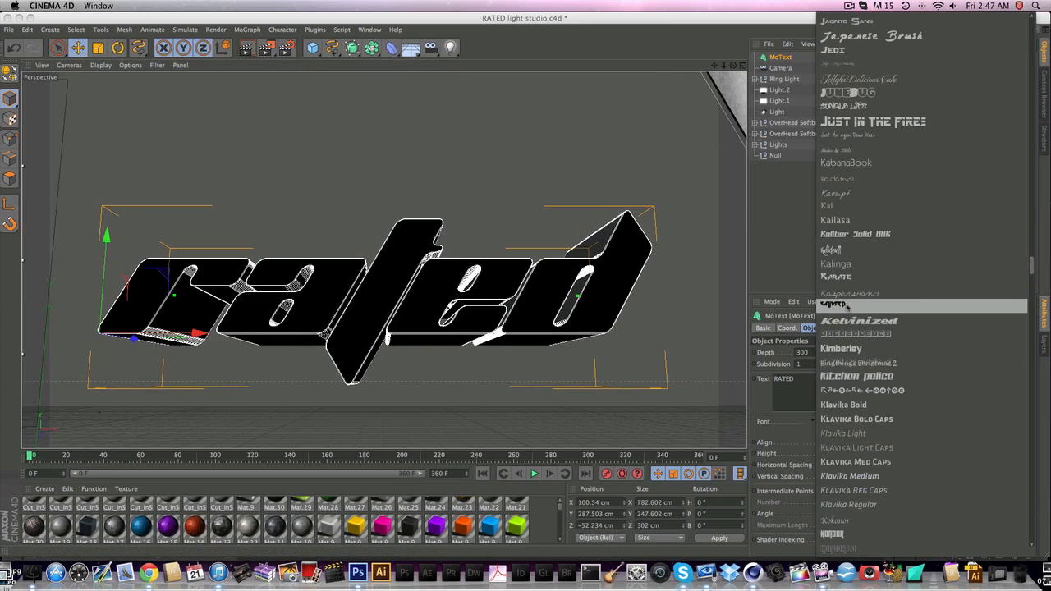
{"action": "left_click", "coordinate": [846, 123]}
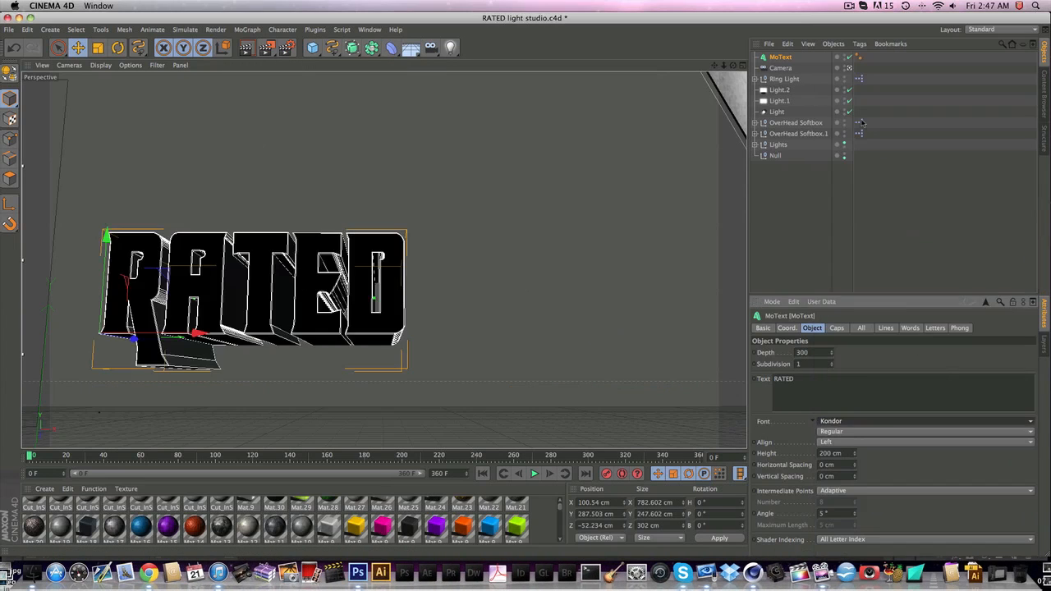
{"action": "left_click_drag", "start_coordinate": [493, 261], "coordinate": [572, 266]}
Try the Kondor Expanded Italic font on the RATED text and nudge the text's position
{"action": "left_click", "coordinate": [854, 422]}
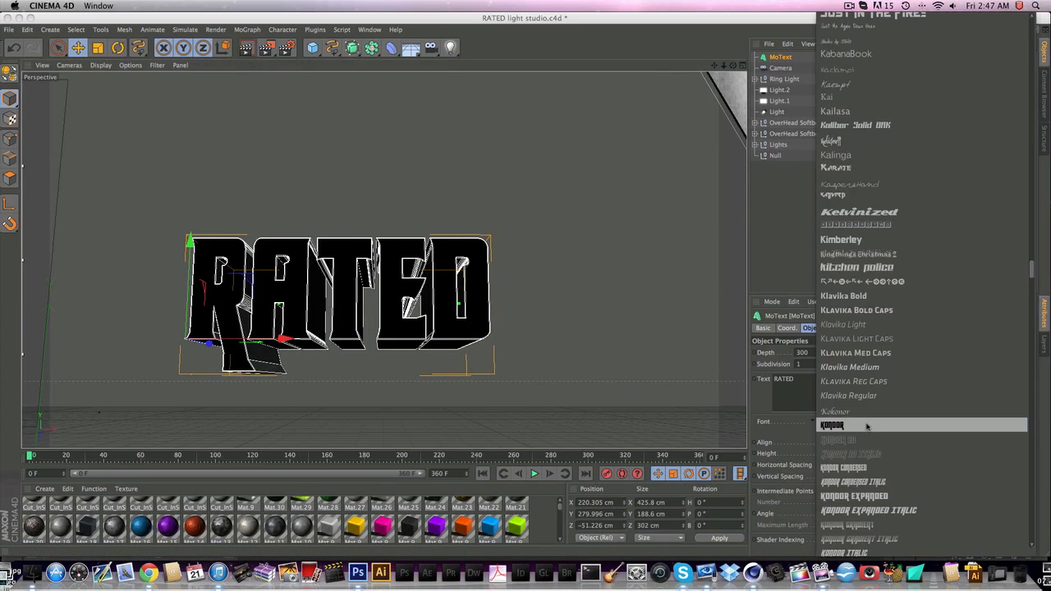
{"action": "left_click", "coordinate": [869, 510]}
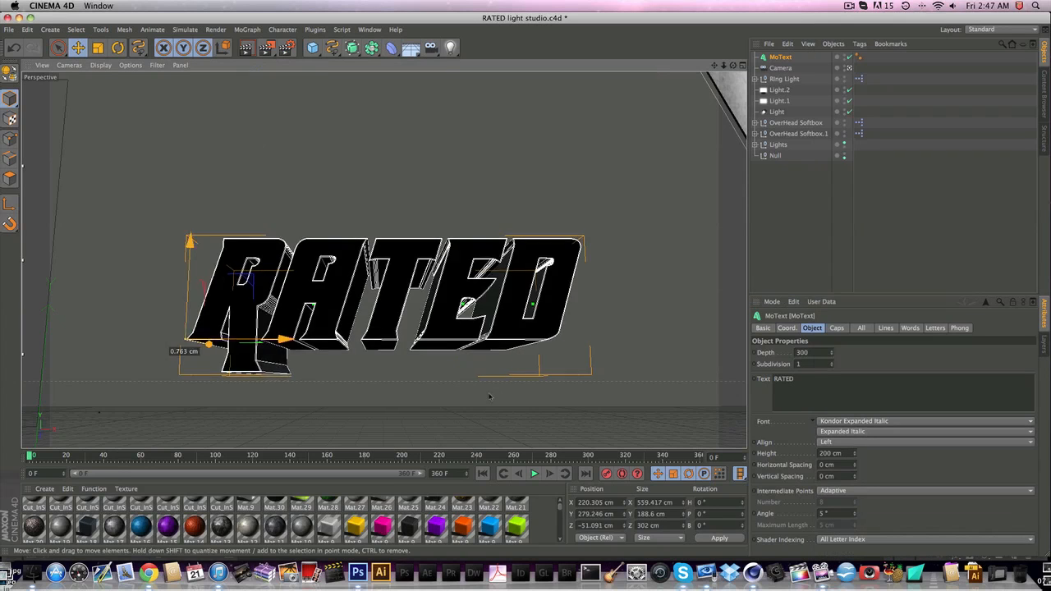
{"action": "left_click_drag", "start_coordinate": [503, 394], "coordinate": [514, 398]}
{"action": "left_click_drag", "start_coordinate": [450, 323], "coordinate": [433, 321]}
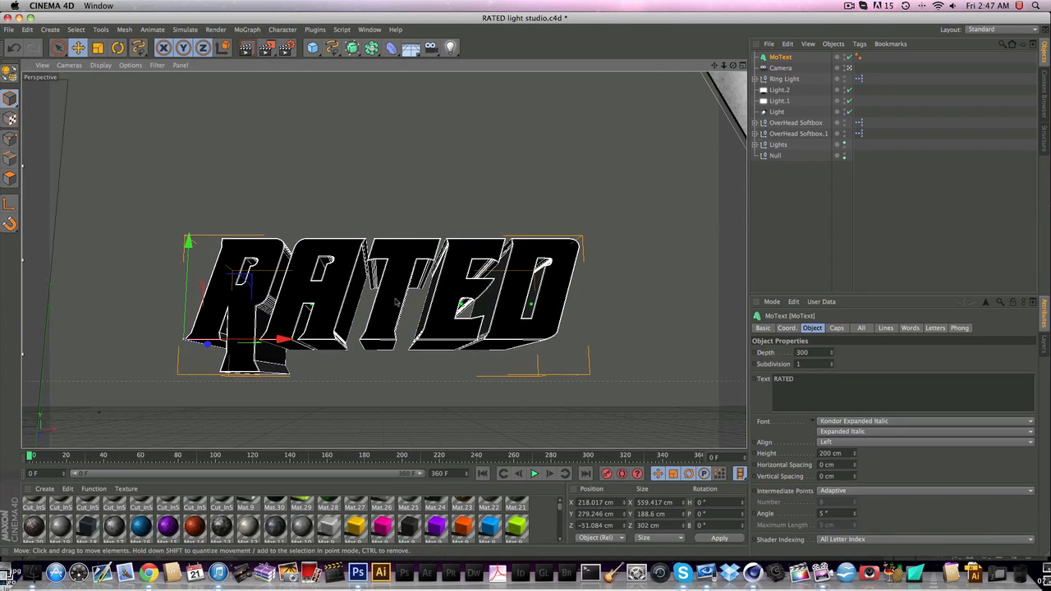
Change the MoText font to Dream MMA
{"action": "left_click", "coordinate": [842, 422]}
{"action": "scroll", "coordinate": [874, 326], "scroll_direction": "up", "scroll_amount": 15}
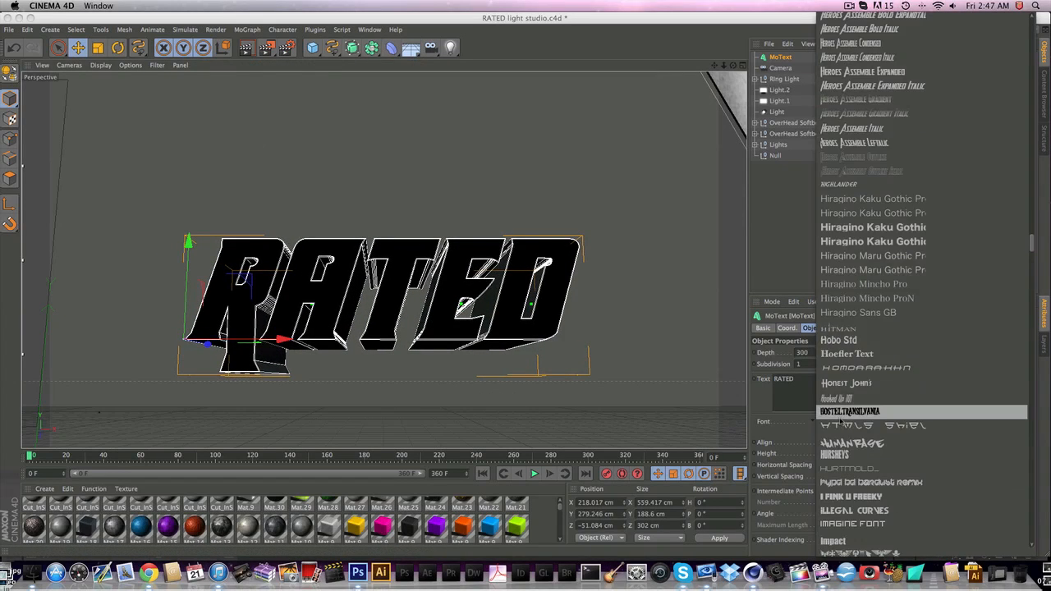
{"action": "scroll", "coordinate": [873, 327], "scroll_direction": "up", "scroll_amount": 10}
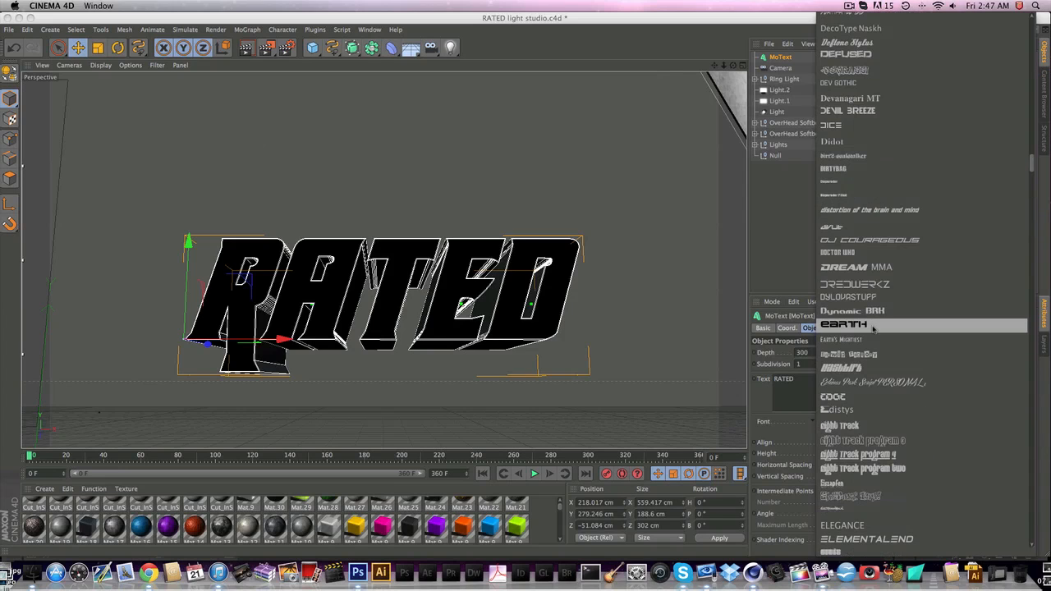
{"action": "left_click", "coordinate": [870, 267]}
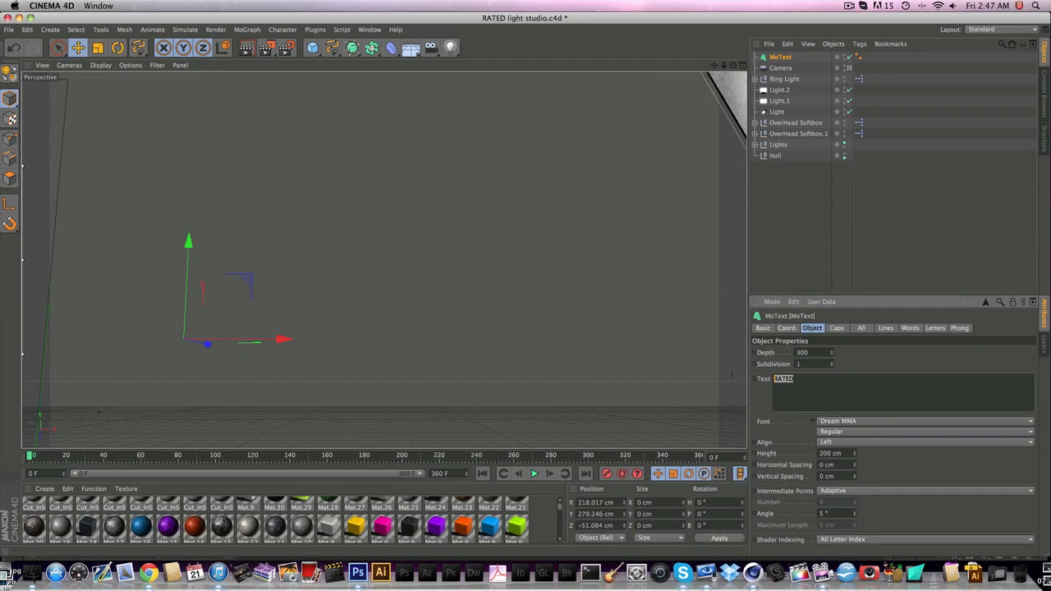
Try "tutorial" as the MoText wording, settle on "text", and centre the lettering in the view
{"action": "type", "text": "tutorial"}
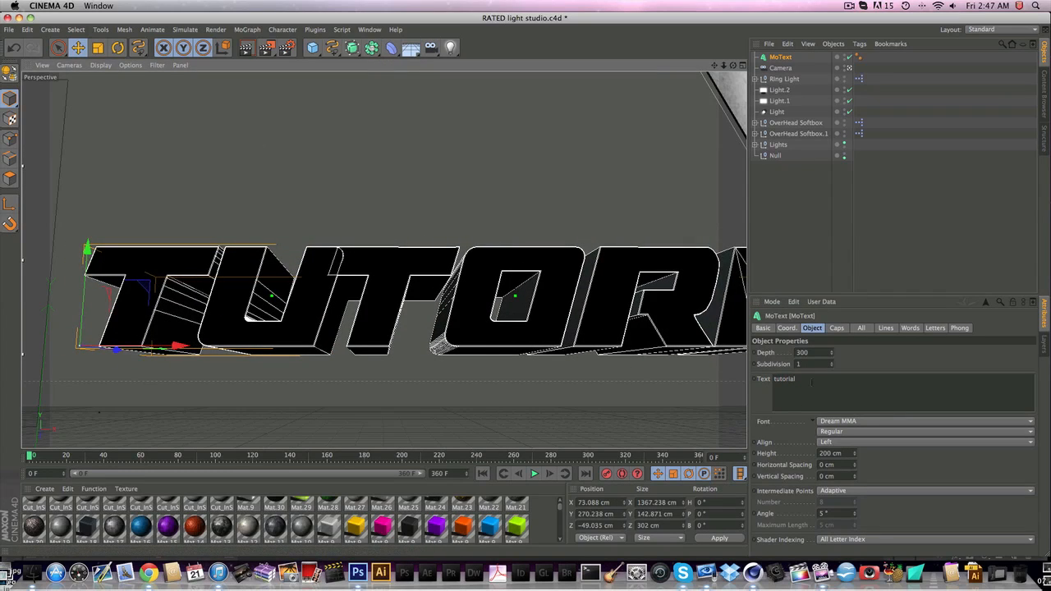
{"action": "left_click_drag", "start_coordinate": [811, 380], "coordinate": [763, 384]}
{"action": "type", "text": "text"}
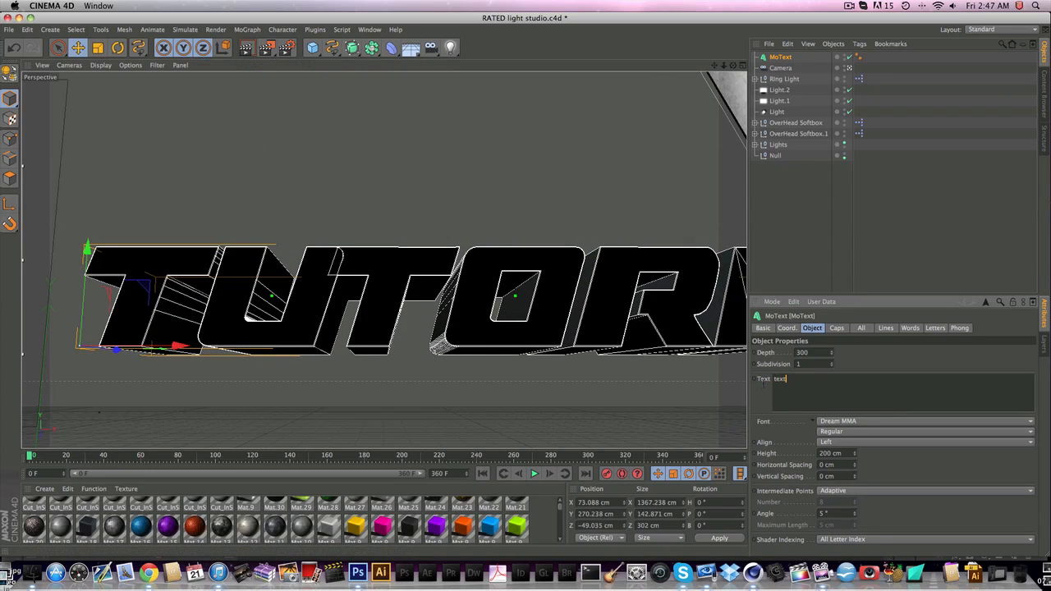
{"action": "left_click_drag", "start_coordinate": [476, 349], "coordinate": [533, 347]}
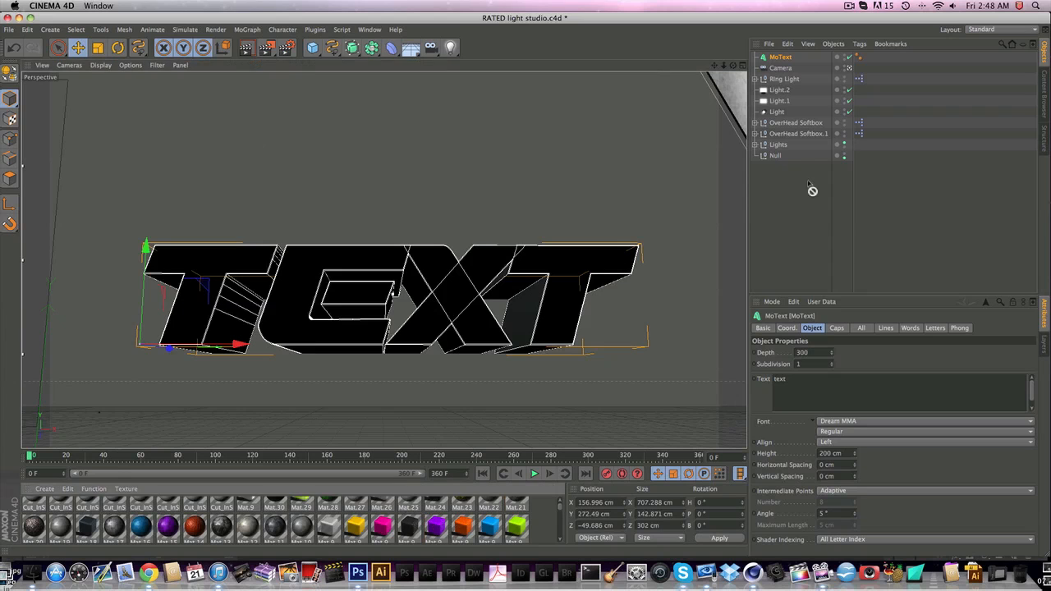
Apply the black material to the MoText object and duplicate the textured object
{"action": "left_click_drag", "start_coordinate": [790, 33], "coordinate": [781, 56]}
{"action": "left_click", "coordinate": [780, 57]}
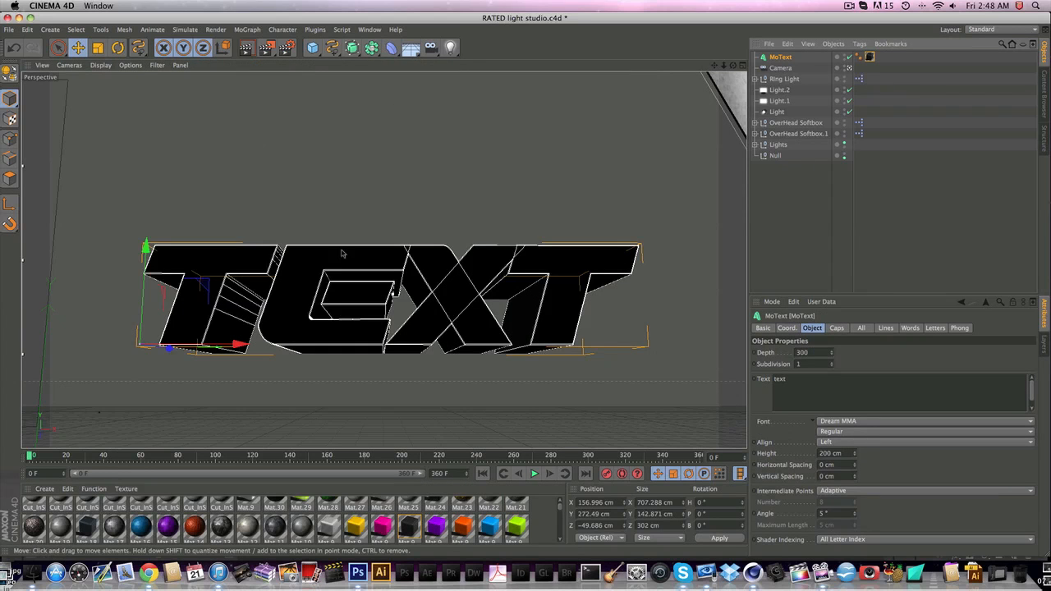
{"action": "left_click_drag", "start_coordinate": [383, 256], "coordinate": [369, 259]}
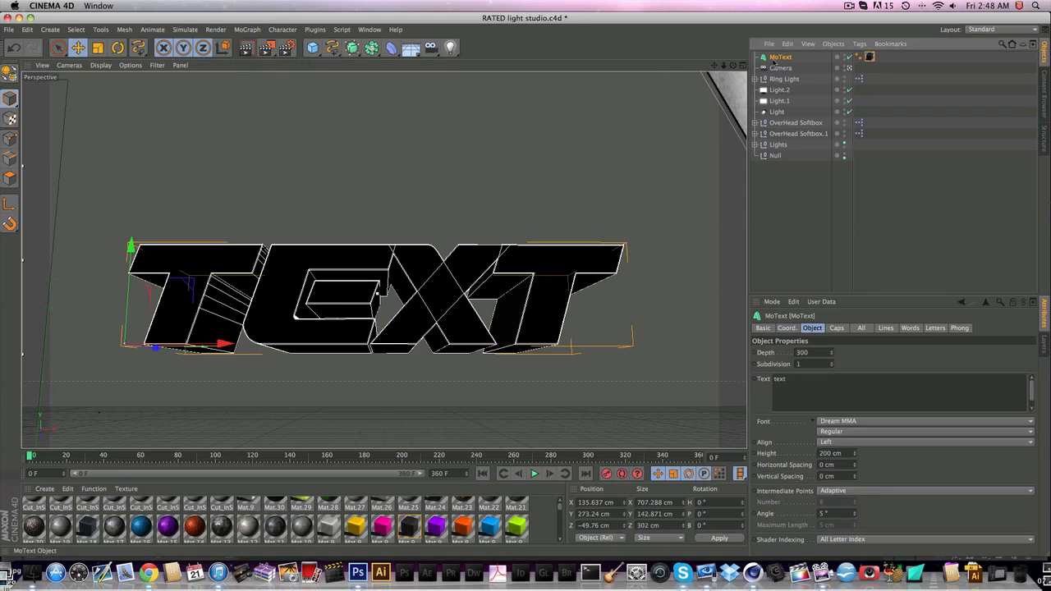
{"action": "key", "text": "super+v"}
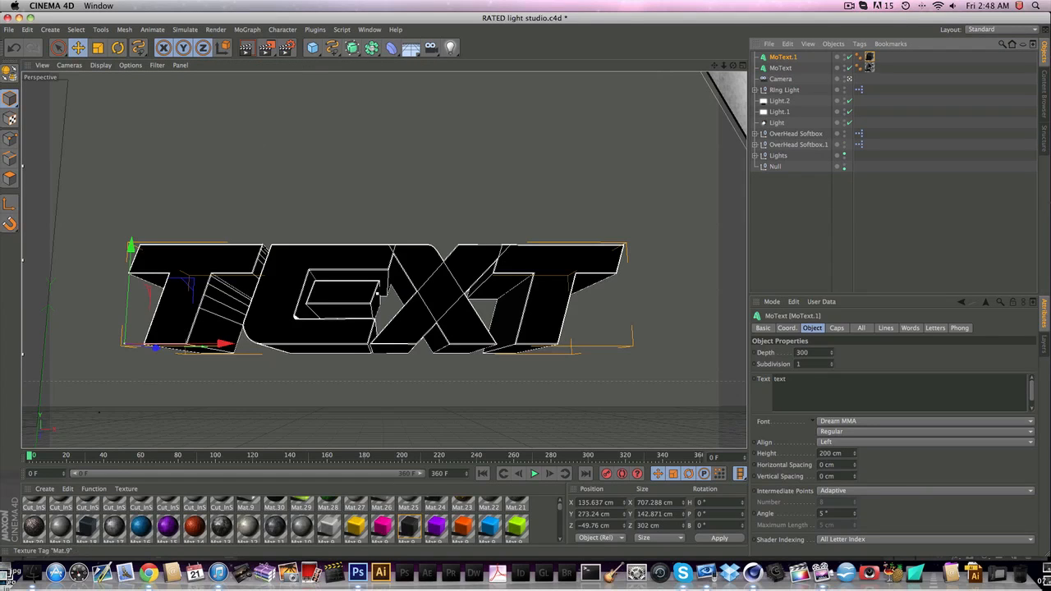
Apply the blue material to the MoText.1 copy and hide that copy in the viewport, keeping the black MoText displayed
{"action": "left_click_drag", "start_coordinate": [463, 531], "coordinate": [870, 57]}
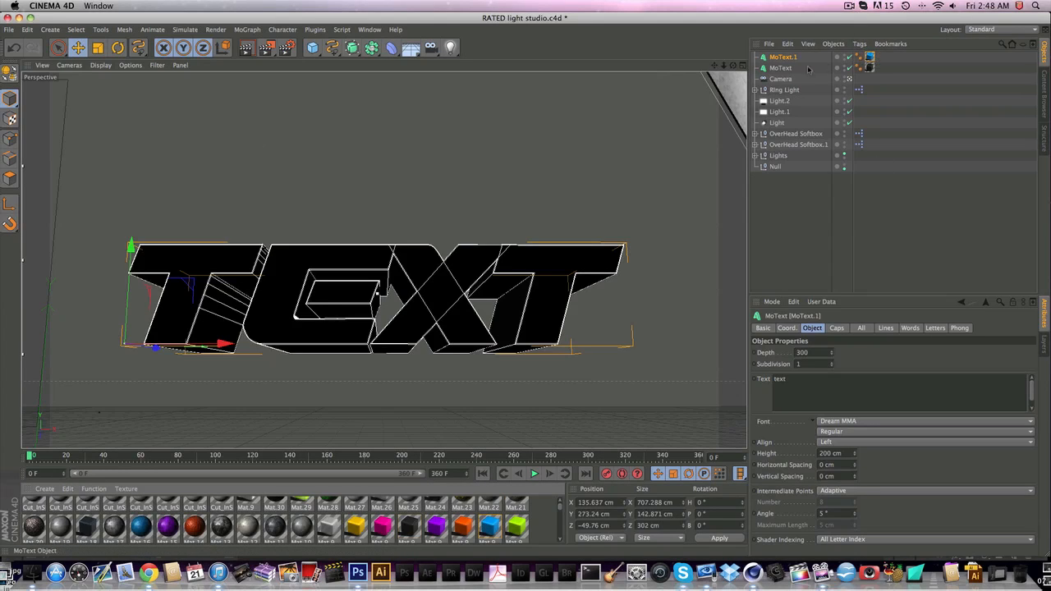
{"action": "left_click", "coordinate": [780, 68]}
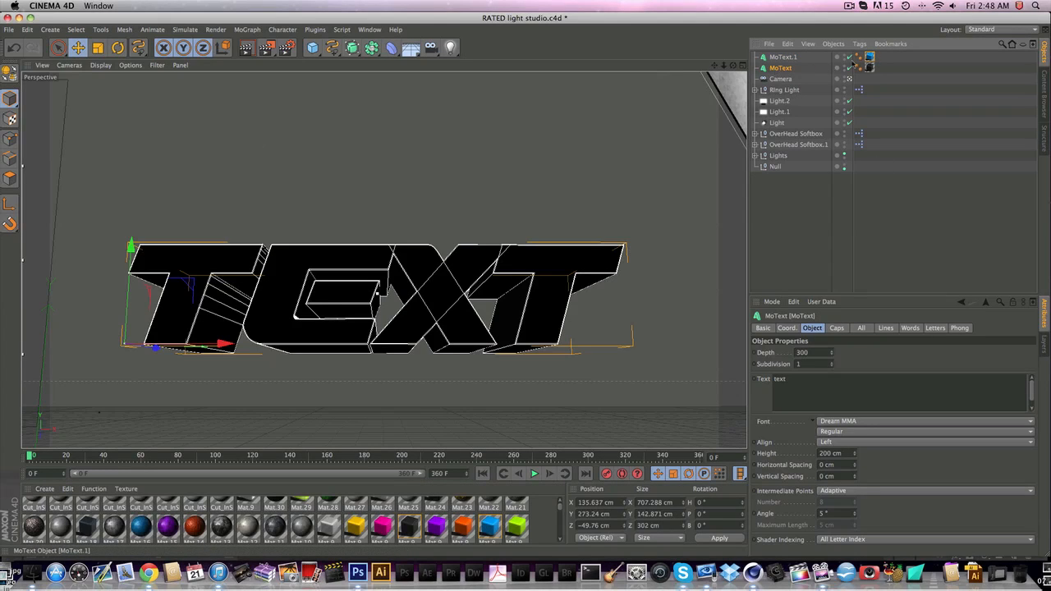
{"action": "left_click", "coordinate": [848, 58]}
{"action": "left_click", "coordinate": [846, 68]}
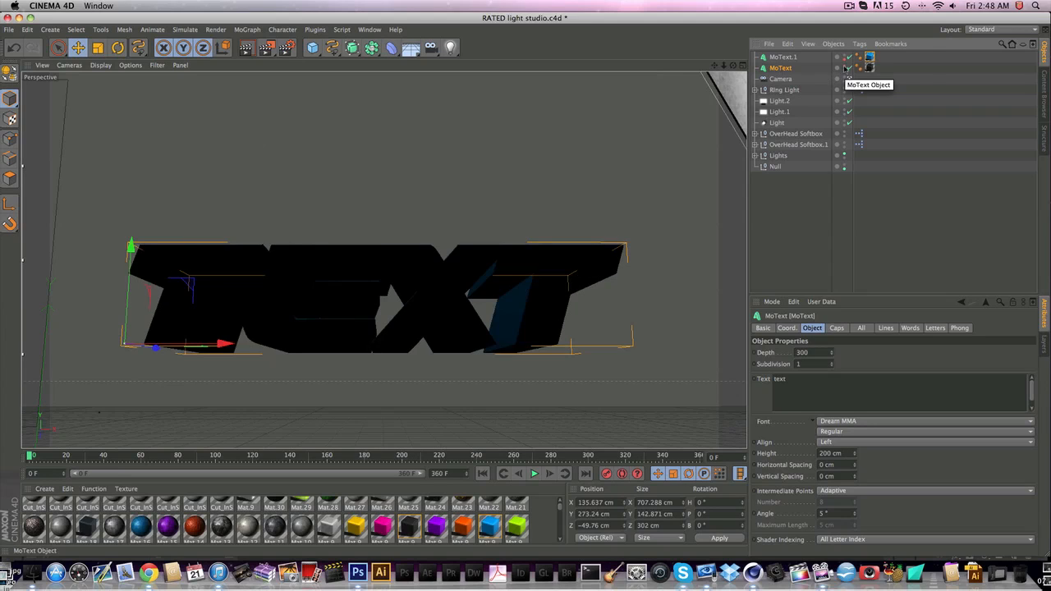
{"action": "left_click", "coordinate": [847, 57]}
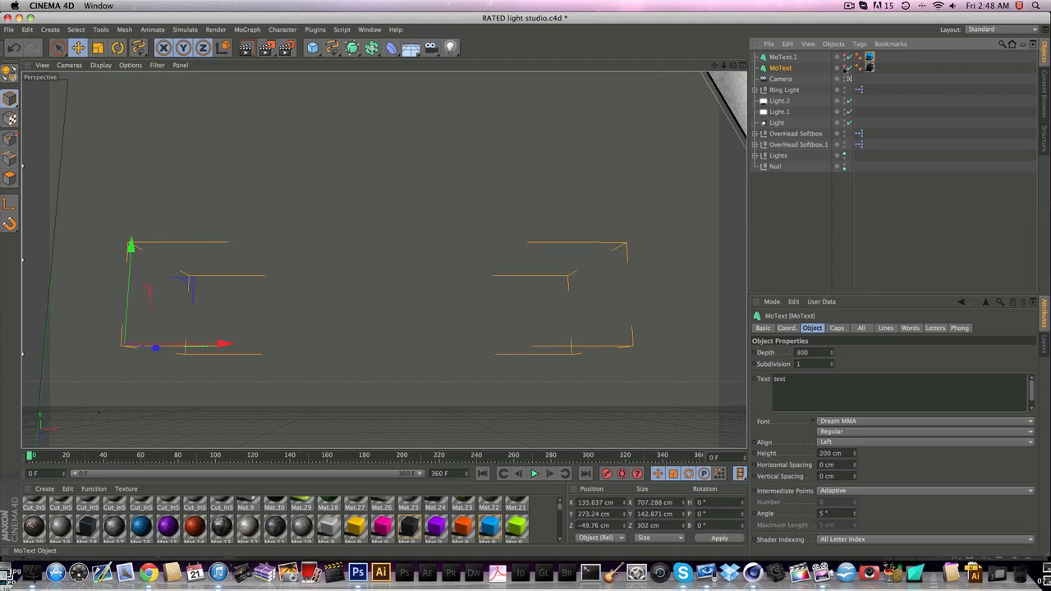
{"action": "left_click", "coordinate": [845, 68]}
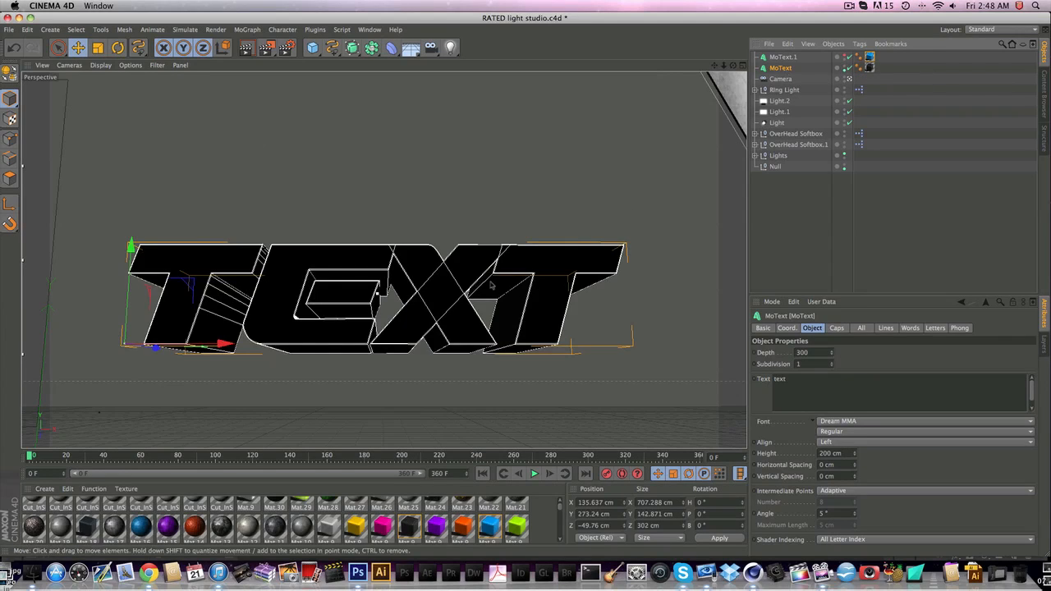
Offset the black MoText to about X 161.6, Y 285.3, Z -52 cm and nest it inside a new Greebler object
{"action": "left_click_drag", "start_coordinate": [466, 264], "coordinate": [559, 308]}
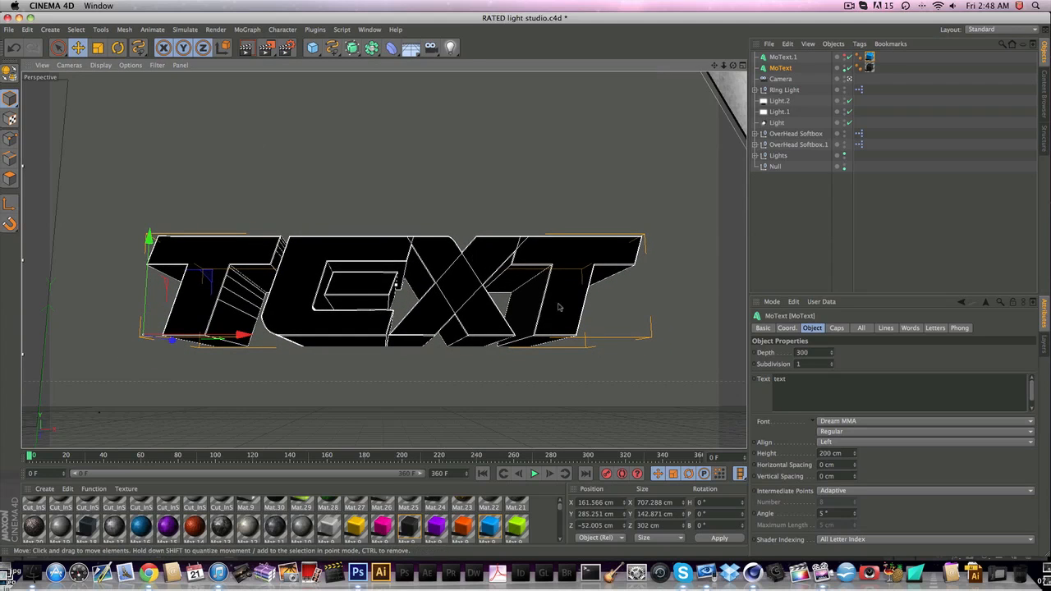
{"action": "left_click", "coordinate": [316, 30]}
{"action": "mouse_move", "coordinate": [353, 62]}
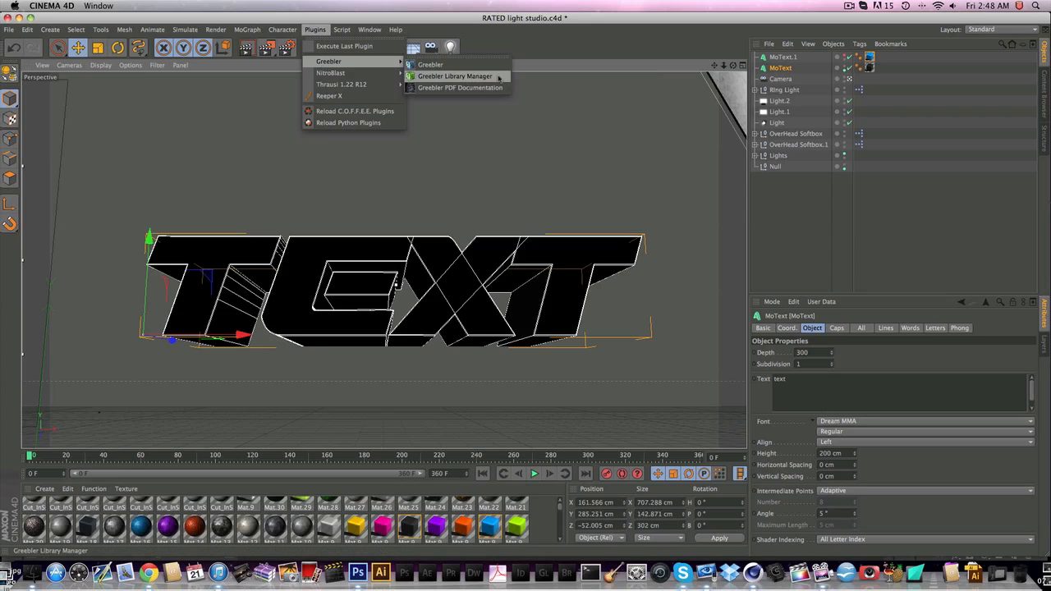
{"action": "left_click", "coordinate": [424, 64]}
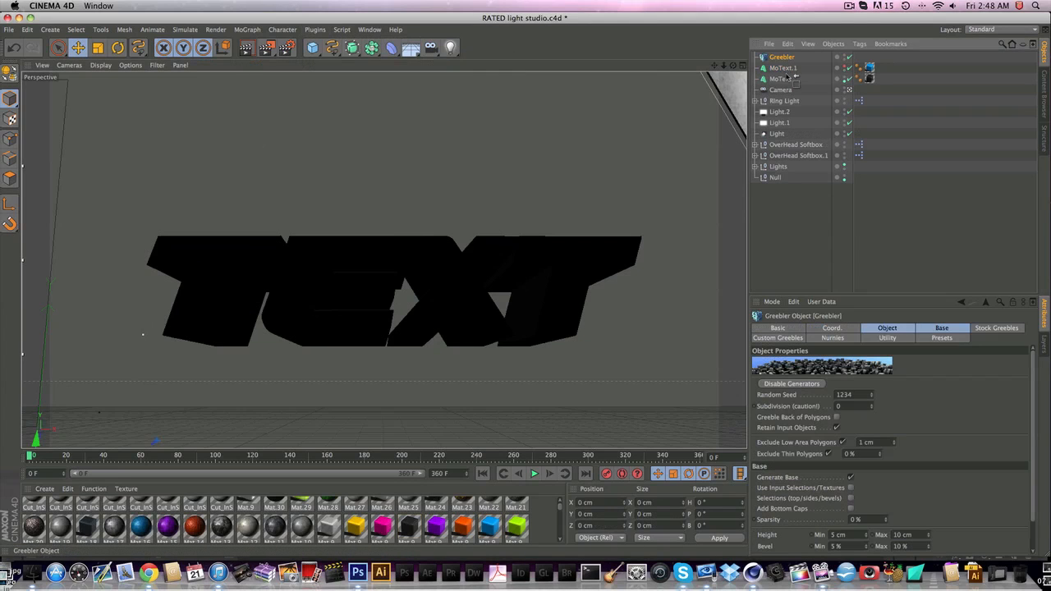
{"action": "left_click_drag", "start_coordinate": [784, 80], "coordinate": [787, 68]}
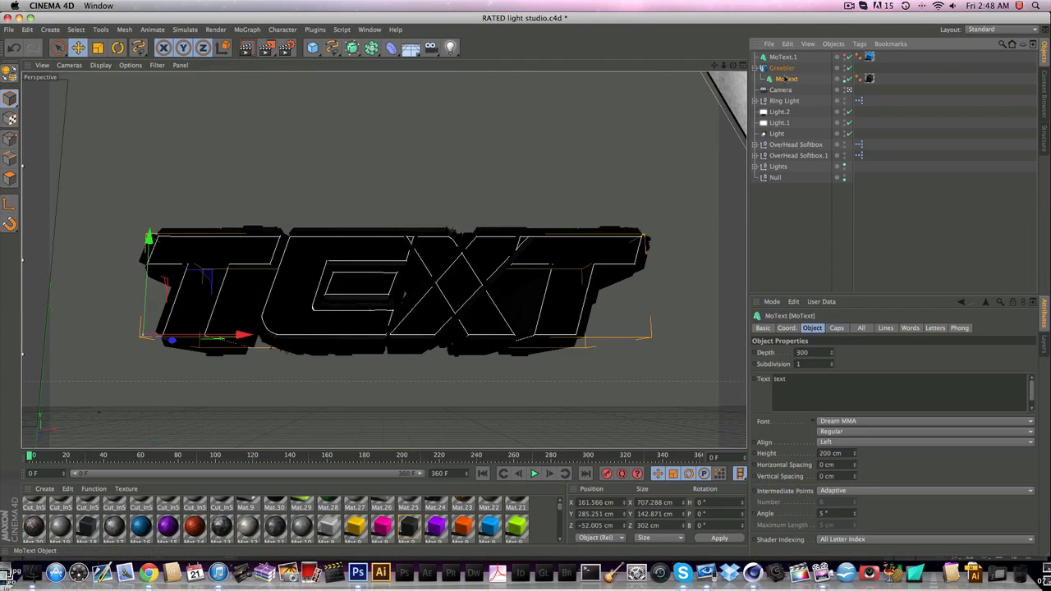
Render a viewport preview of the greebled text, inspect it from an angle, and return to the front view
{"action": "left_click", "coordinate": [781, 69]}
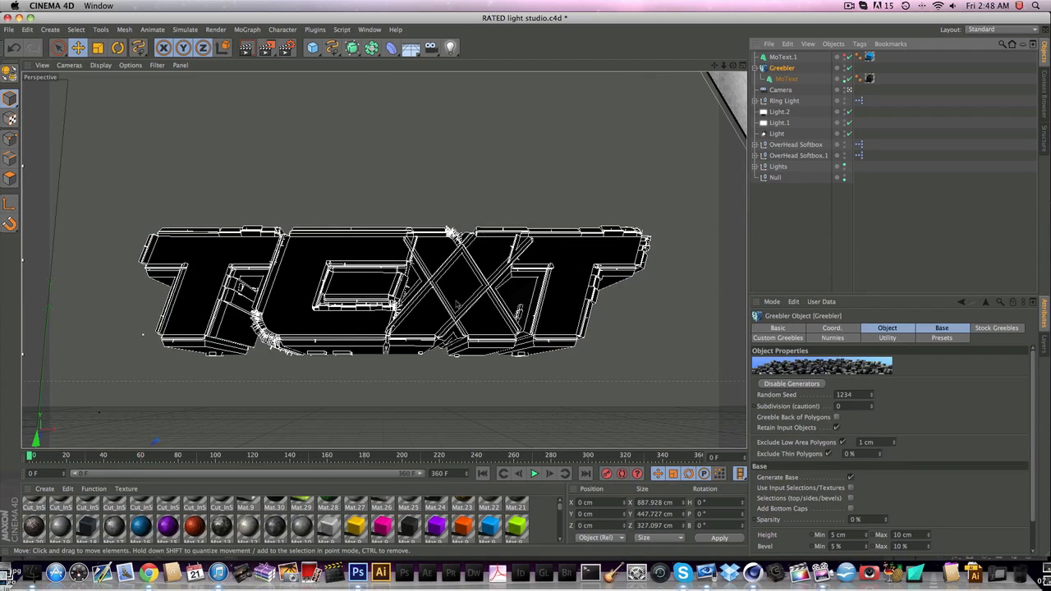
{"action": "left_click", "coordinate": [245, 47]}
{"action": "left_click", "coordinate": [266, 188]}
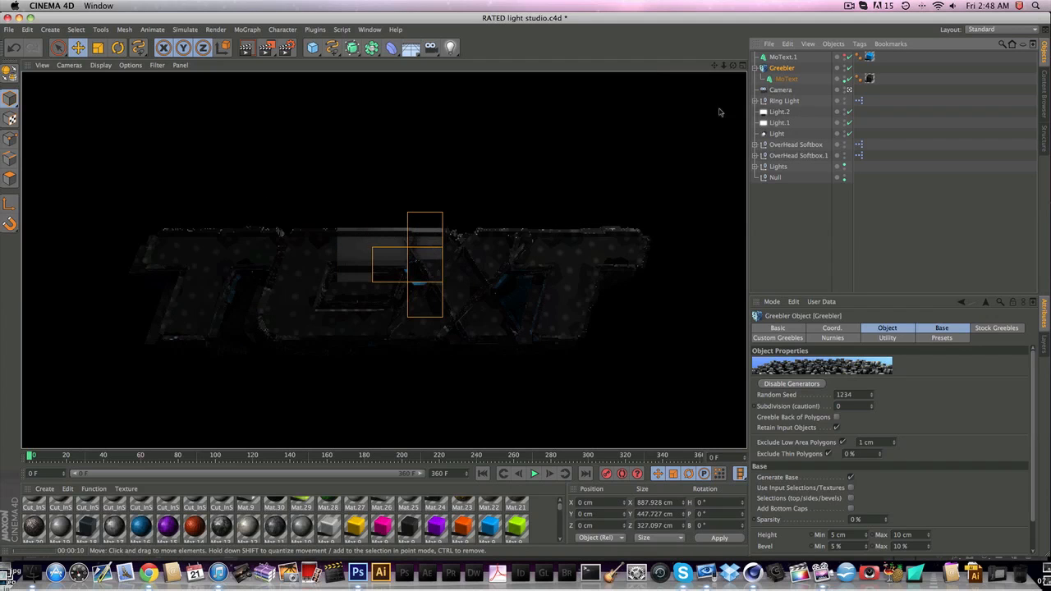
{"action": "left_click_drag", "start_coordinate": [733, 65], "coordinate": [743, 45]}
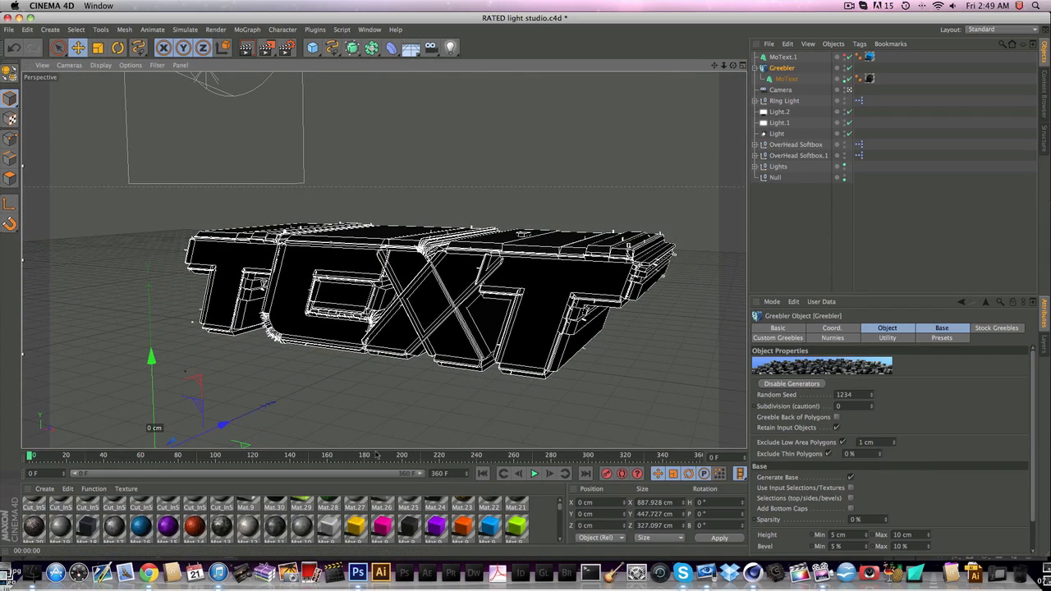
{"action": "left_click_drag", "start_coordinate": [377, 455], "coordinate": [7, 447]}
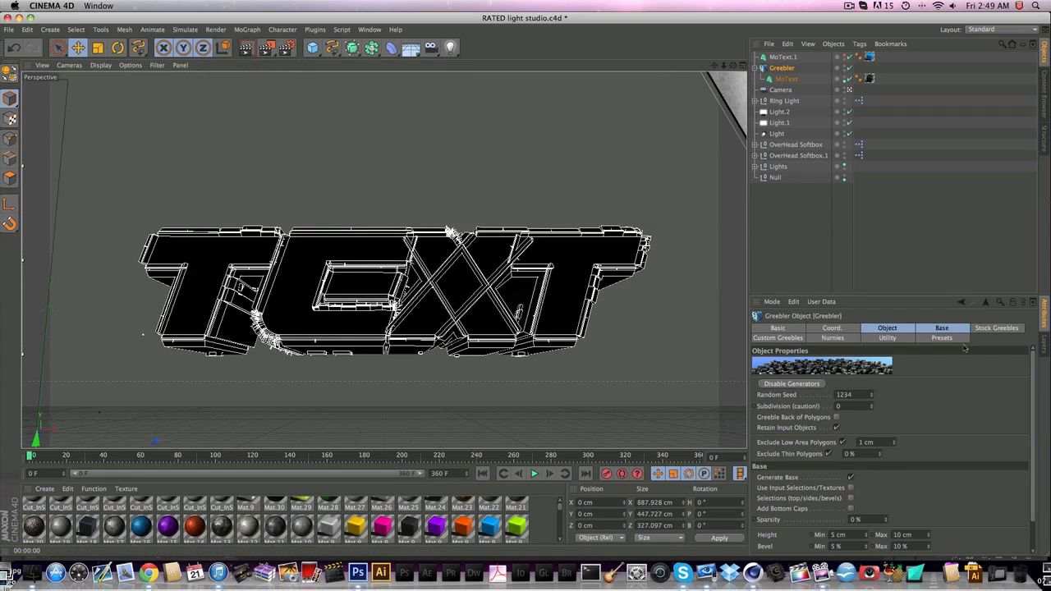
Set the Greebler base to a minimum bevel of 1 %, minimum height of 1 cm and maximum height of 5 cm
{"action": "left_click", "coordinate": [941, 329]}
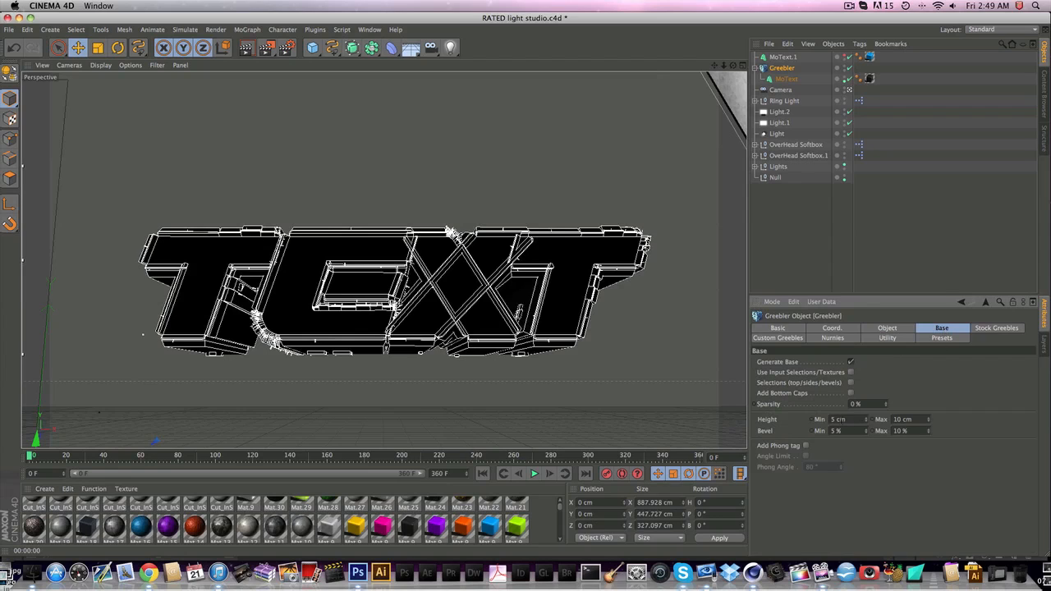
{"action": "type", "text": "1"}
{"action": "key", "text": "Return"}
{"action": "double_click", "coordinate": [854, 420]}
{"action": "type", "text": "1"}
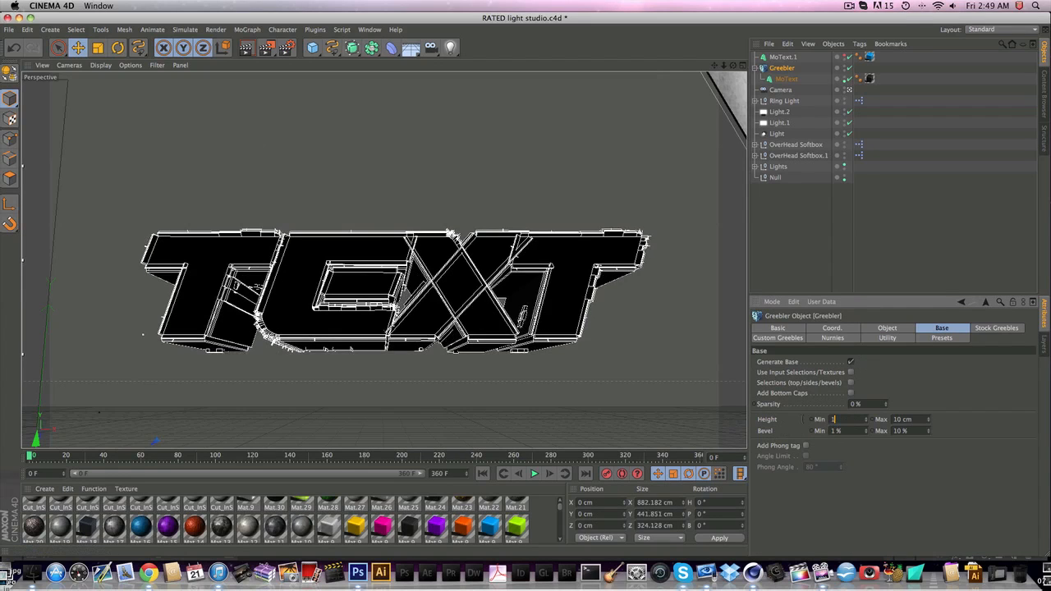
{"action": "key", "text": "Return"}
{"action": "left_click_drag", "start_coordinate": [917, 419], "coordinate": [872, 419]}
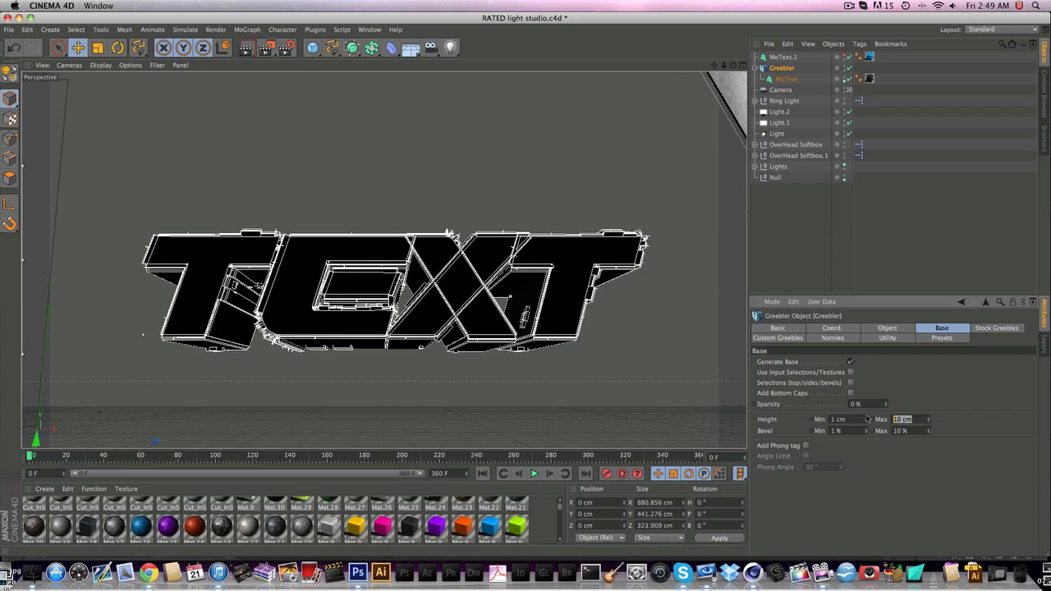
{"action": "type", "text": "5"}
{"action": "key", "text": "Return"}
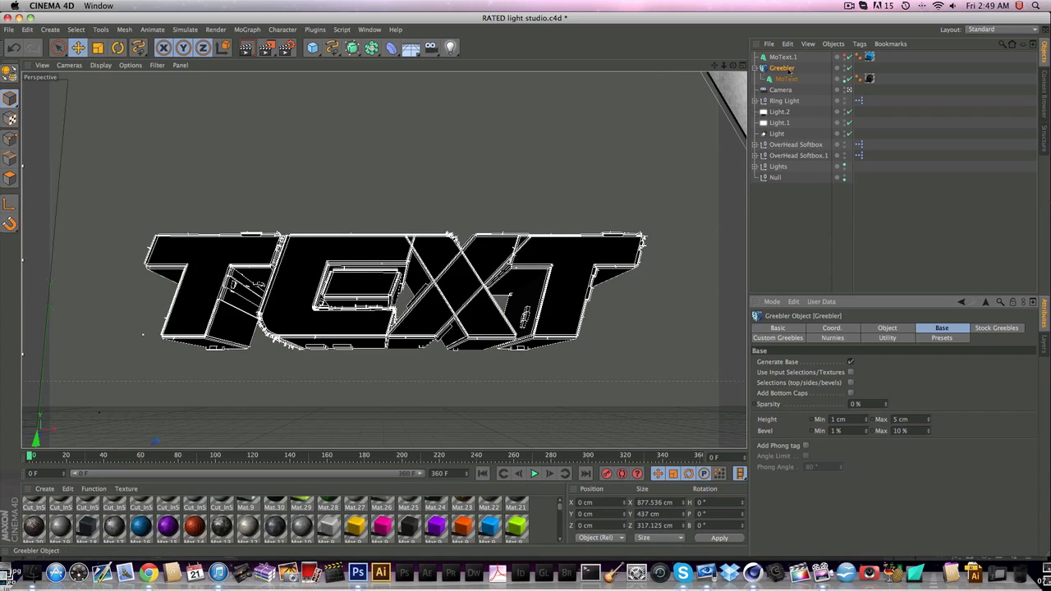
Set the cap type of the MoText inside the Greebler to Quadrangles and enable Regular Grid
{"action": "left_click", "coordinate": [785, 79]}
{"action": "left_click", "coordinate": [781, 68]}
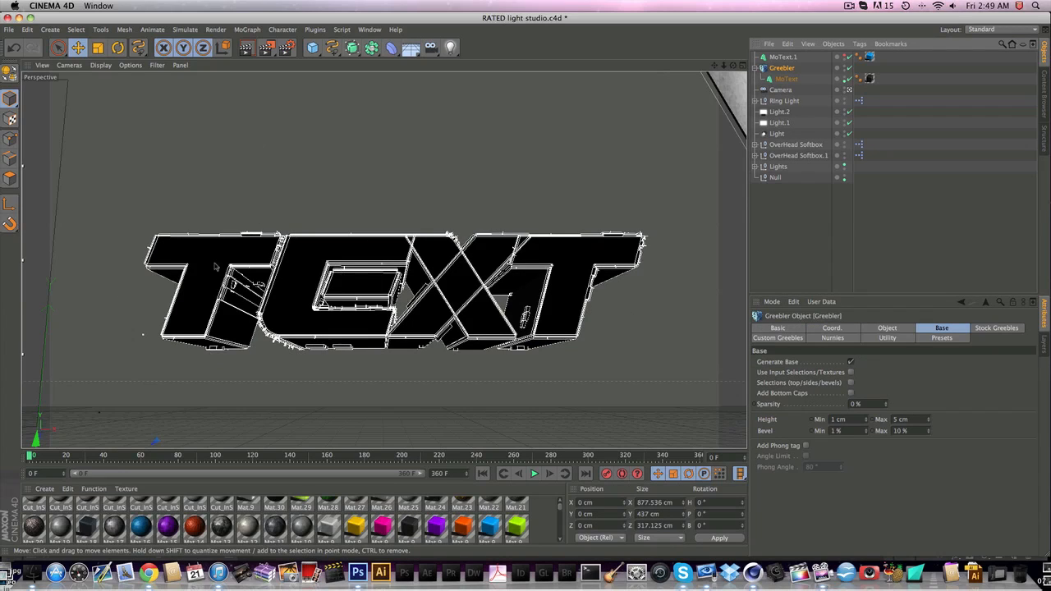
{"action": "left_click", "coordinate": [784, 79]}
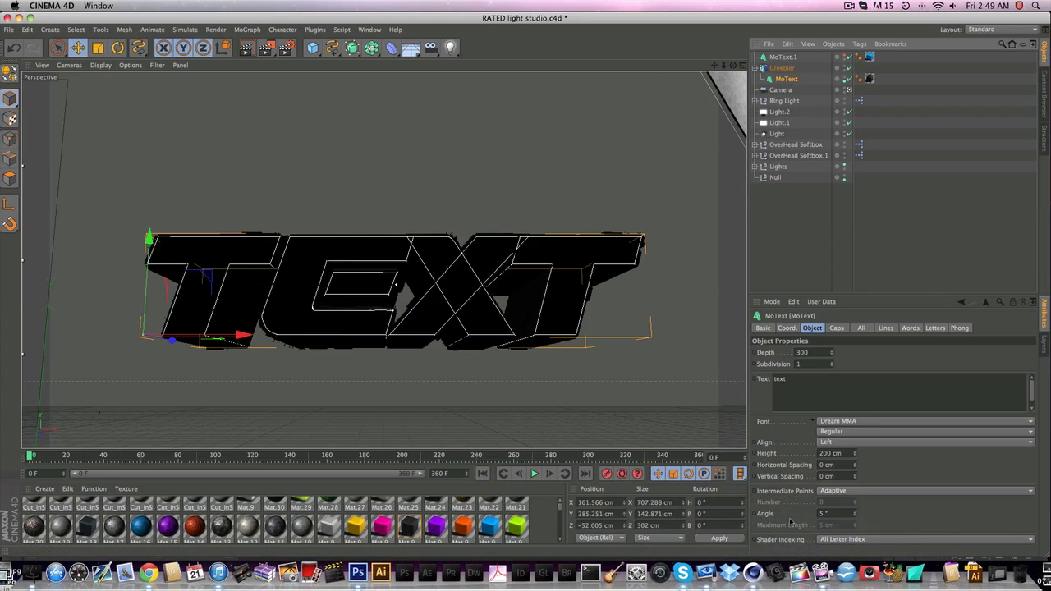
{"action": "left_click", "coordinate": [836, 329]}
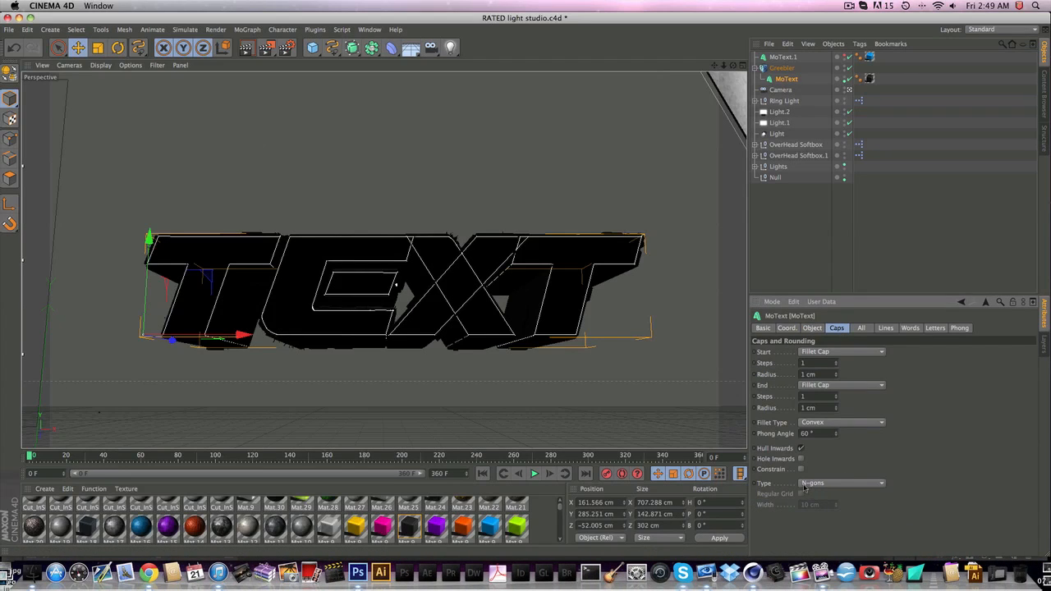
{"action": "left_click", "coordinate": [845, 485]}
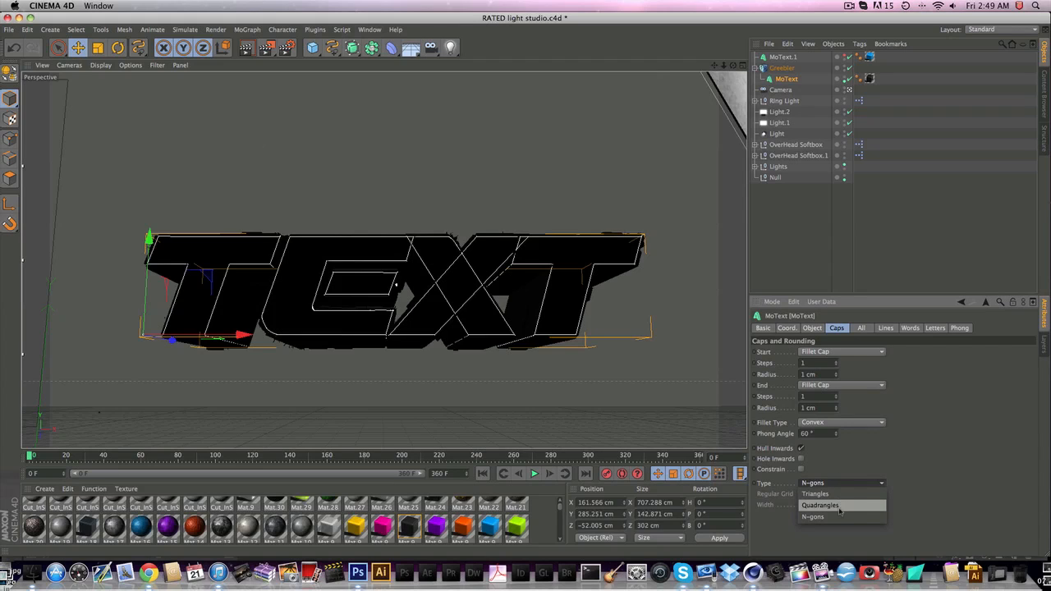
{"action": "left_click", "coordinate": [821, 505]}
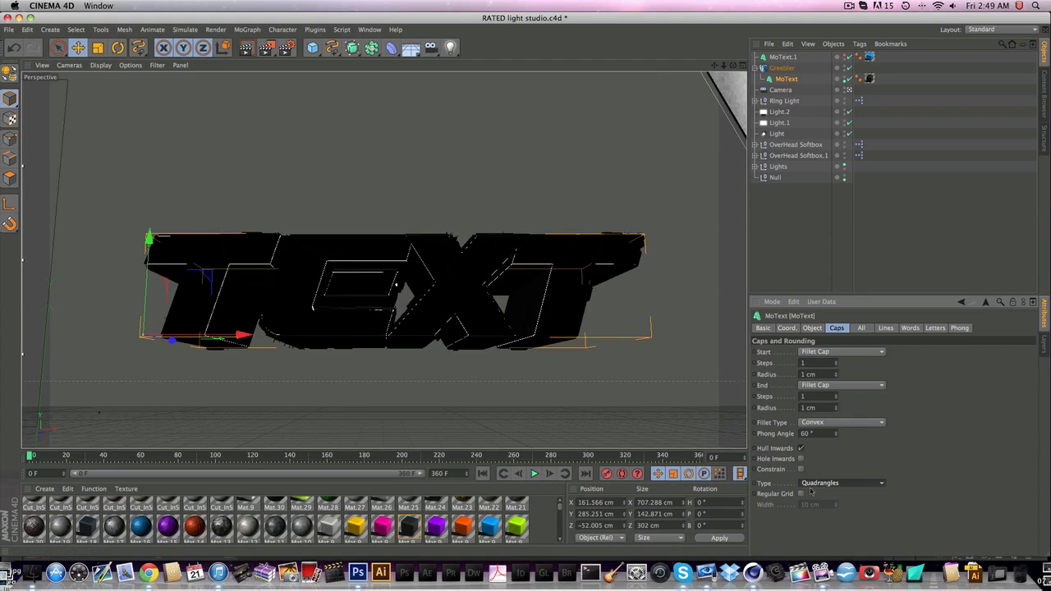
{"action": "left_click", "coordinate": [801, 494]}
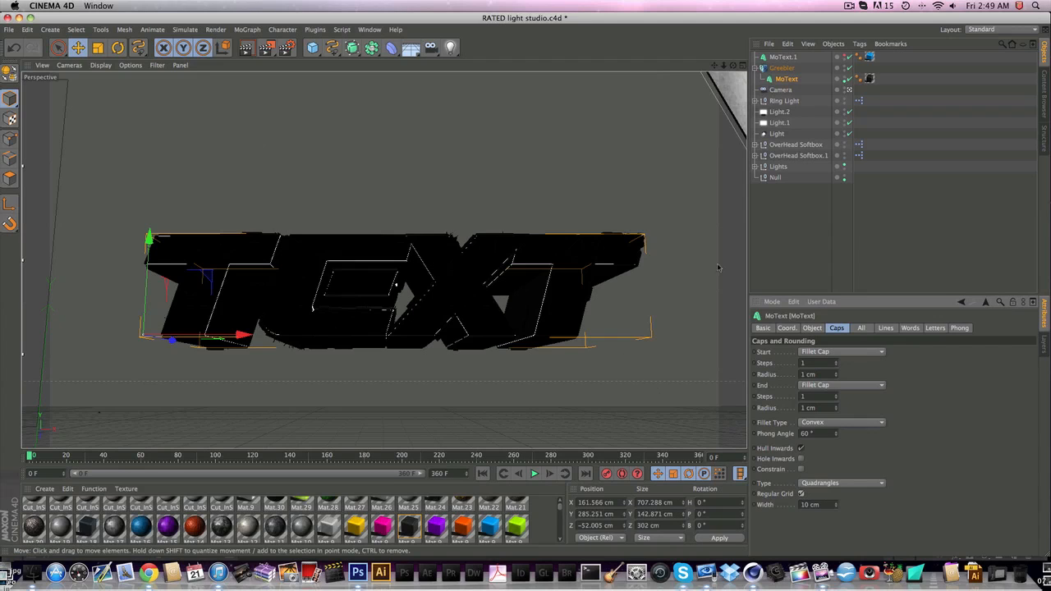
Render a viewport preview of the text with the gridded, greebled caps
{"action": "left_click", "coordinate": [781, 68]}
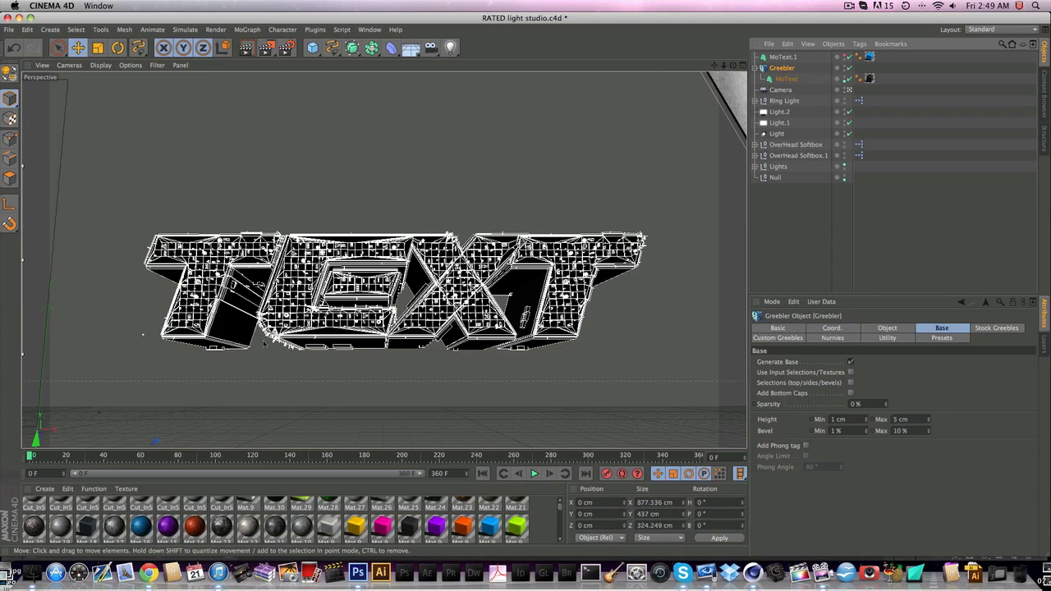
{"action": "left_click", "coordinate": [246, 47]}
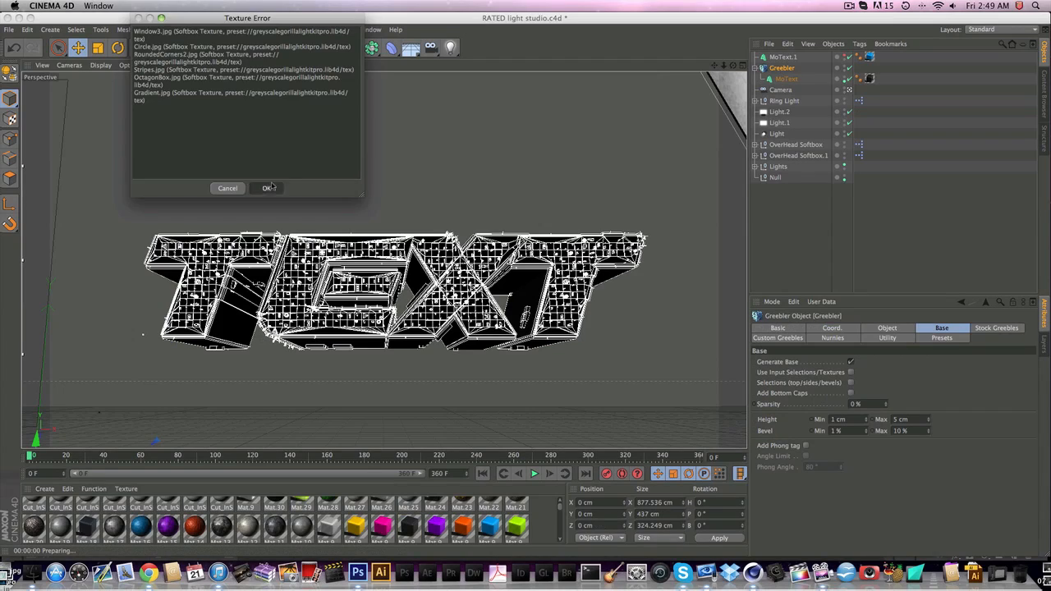
{"action": "left_click", "coordinate": [269, 188]}
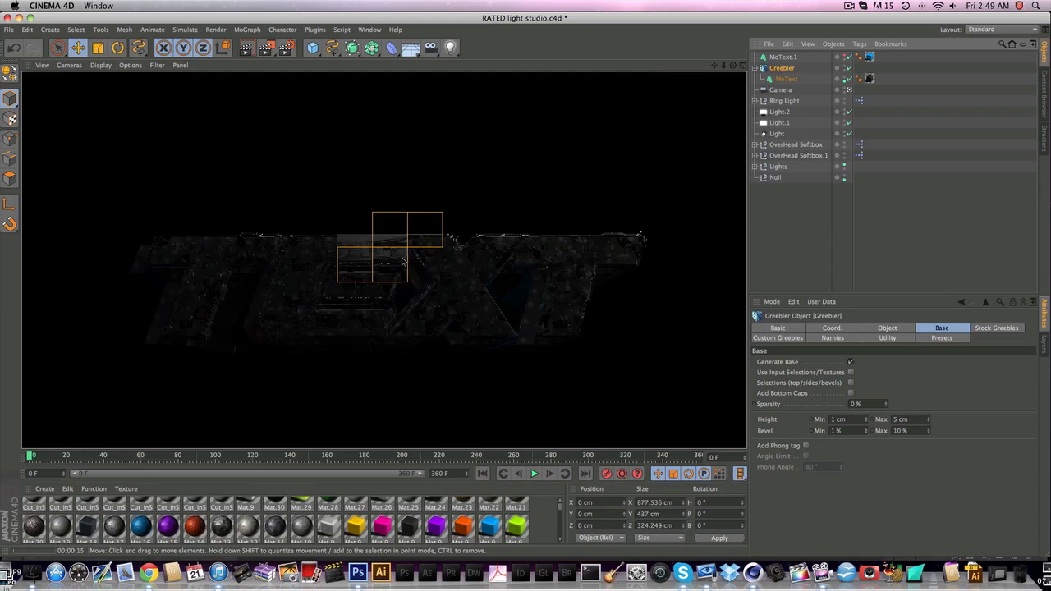
Try a Random effector on the black MoText, nest it under the Greebler, and remove it
{"action": "left_click", "coordinate": [786, 79]}
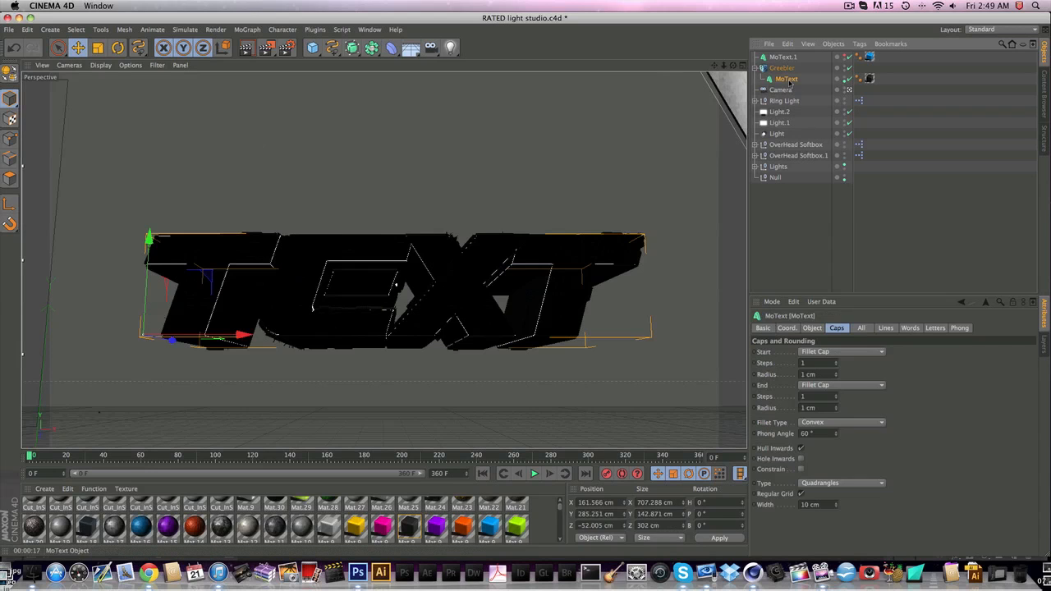
{"action": "left_click", "coordinate": [781, 69]}
{"action": "left_click", "coordinate": [784, 80]}
{"action": "left_click", "coordinate": [313, 30]}
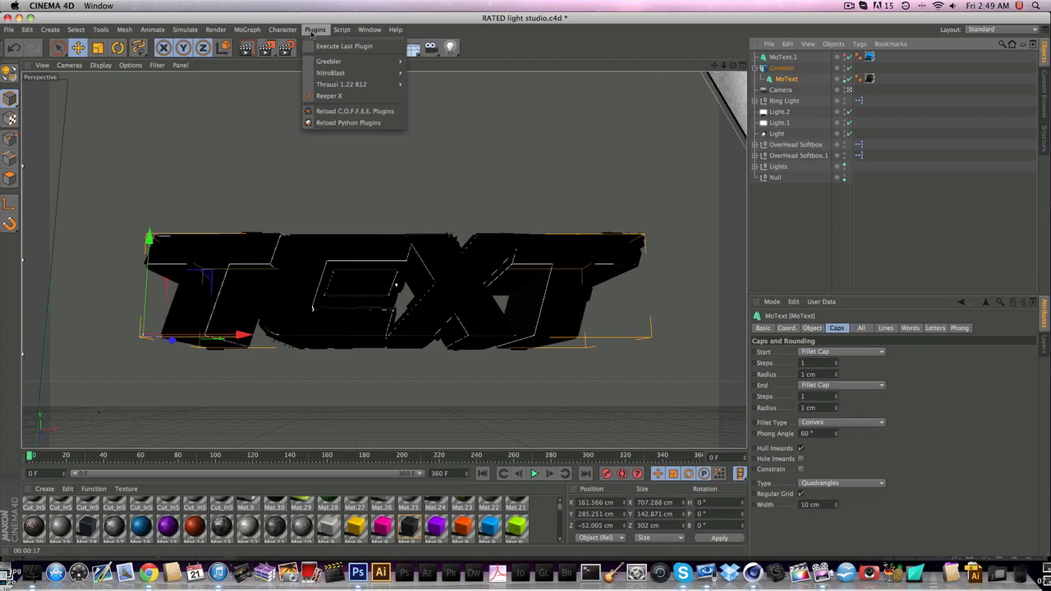
{"action": "left_click", "coordinate": [313, 30]}
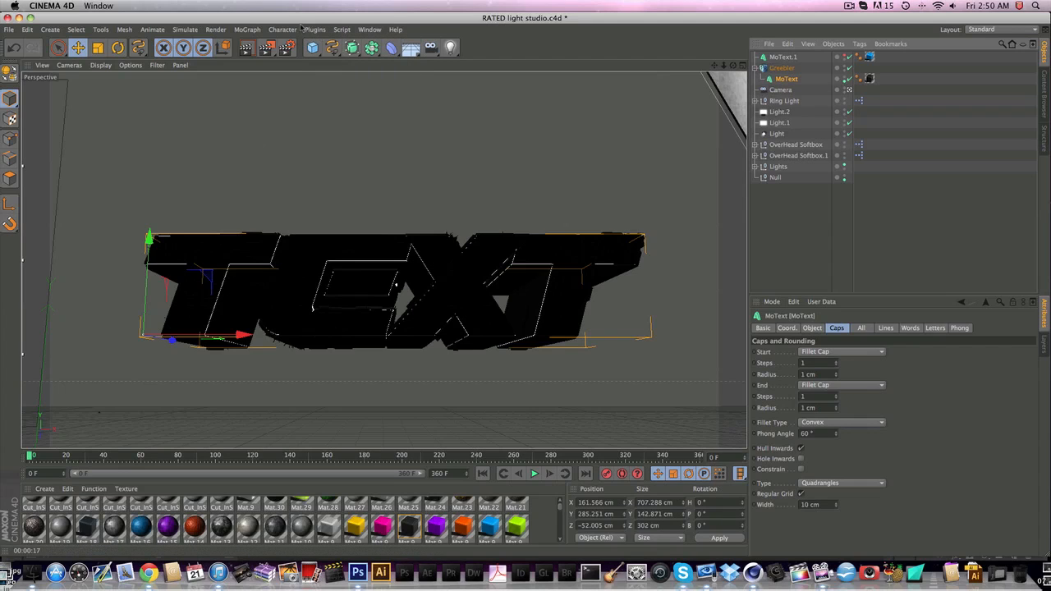
{"action": "left_click", "coordinate": [259, 29]}
{"action": "mouse_move", "coordinate": [257, 46]}
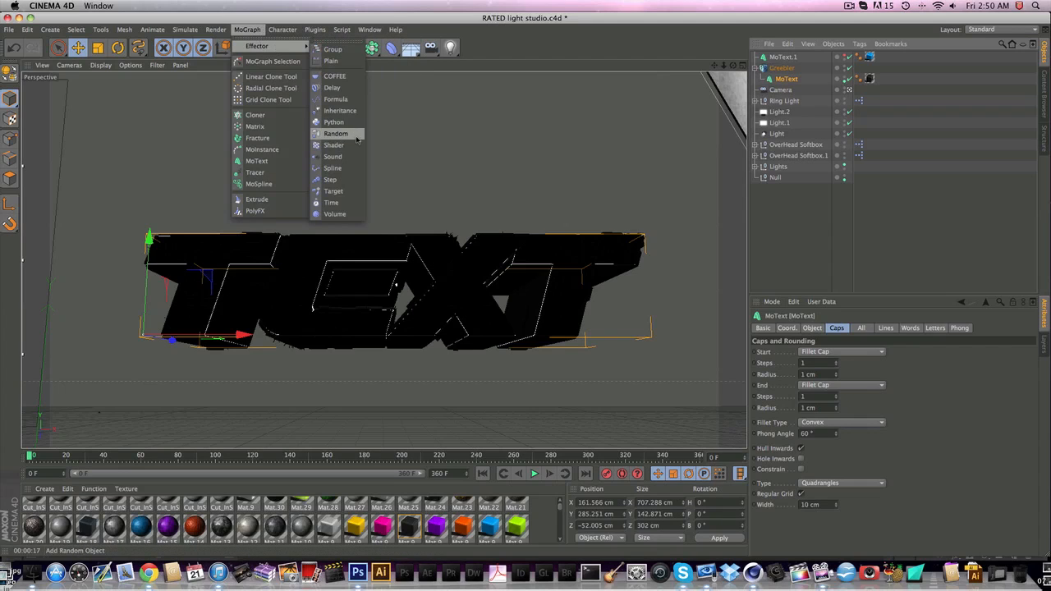
{"action": "left_click", "coordinate": [337, 134]}
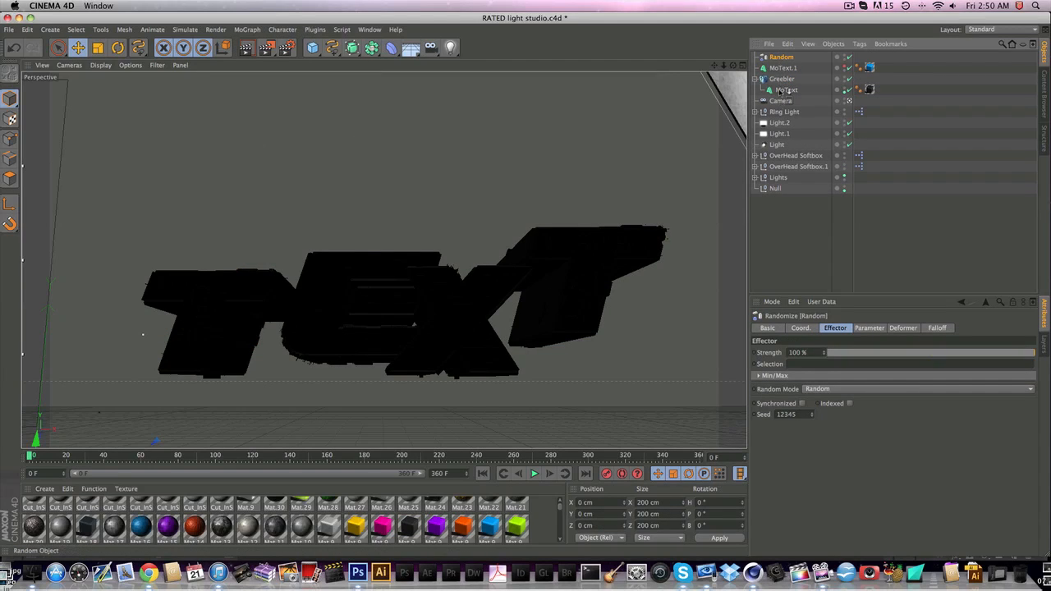
{"action": "left_click_drag", "start_coordinate": [781, 90], "coordinate": [788, 78]}
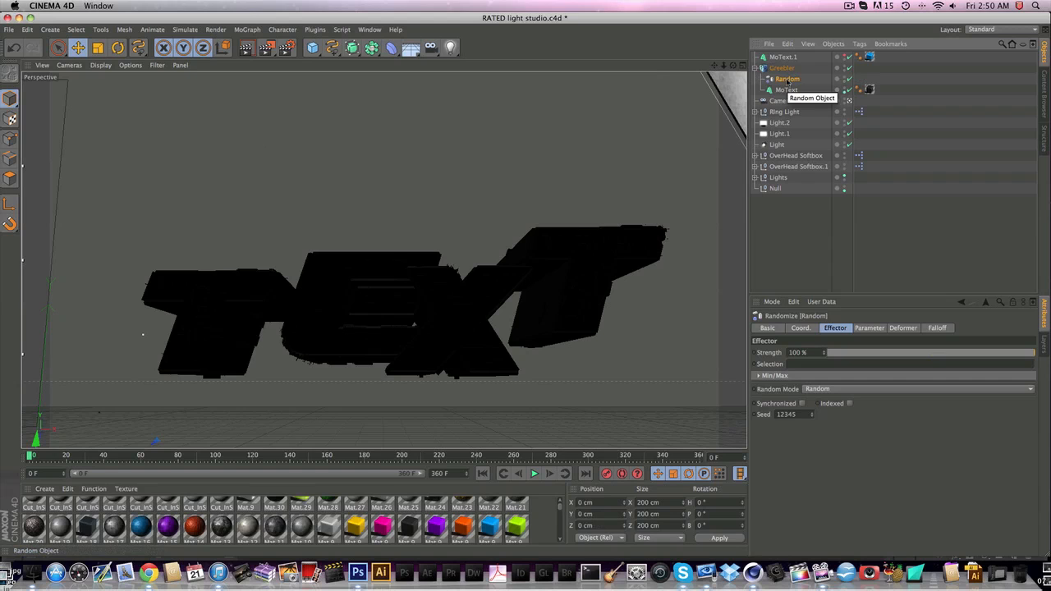
{"action": "key", "text": "Delete"}
Add a Random effector and nest it under the black MoText inside the Greebler
{"action": "left_click", "coordinate": [786, 79]}
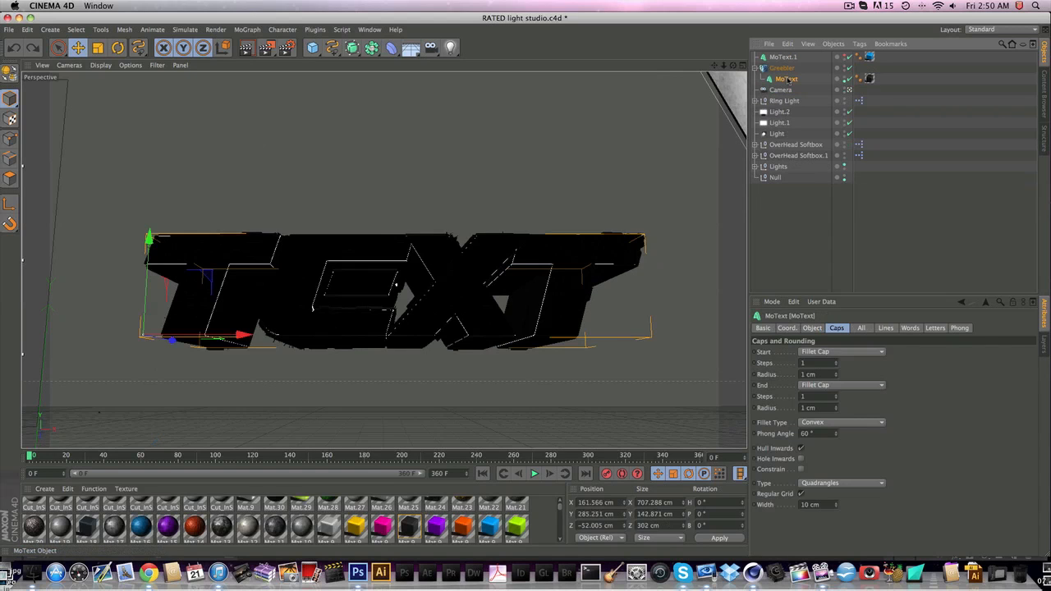
{"action": "left_click", "coordinate": [786, 67]}
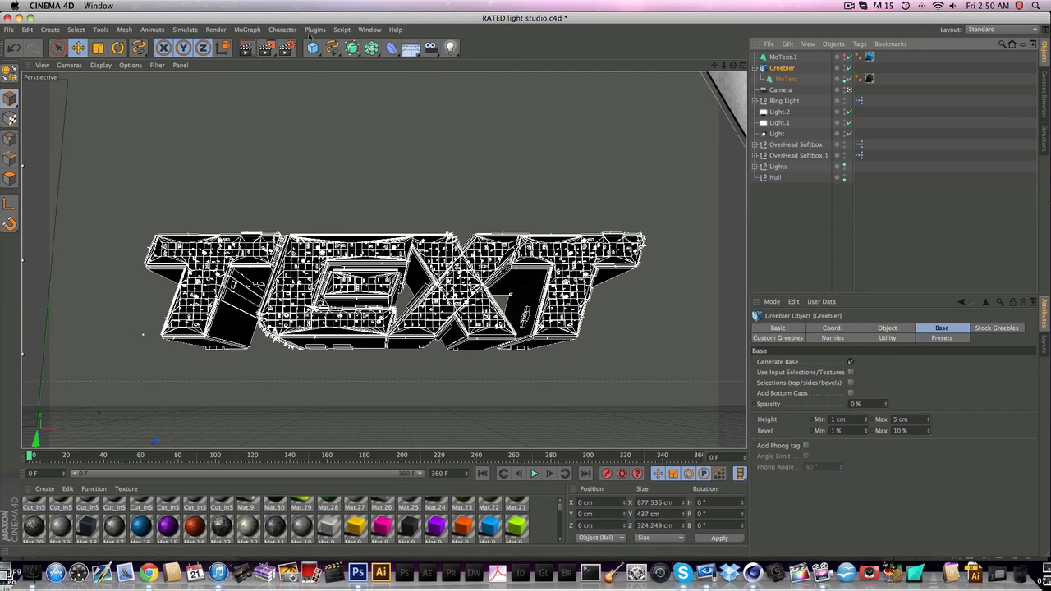
{"action": "left_click", "coordinate": [247, 29]}
{"action": "mouse_move", "coordinate": [284, 46]}
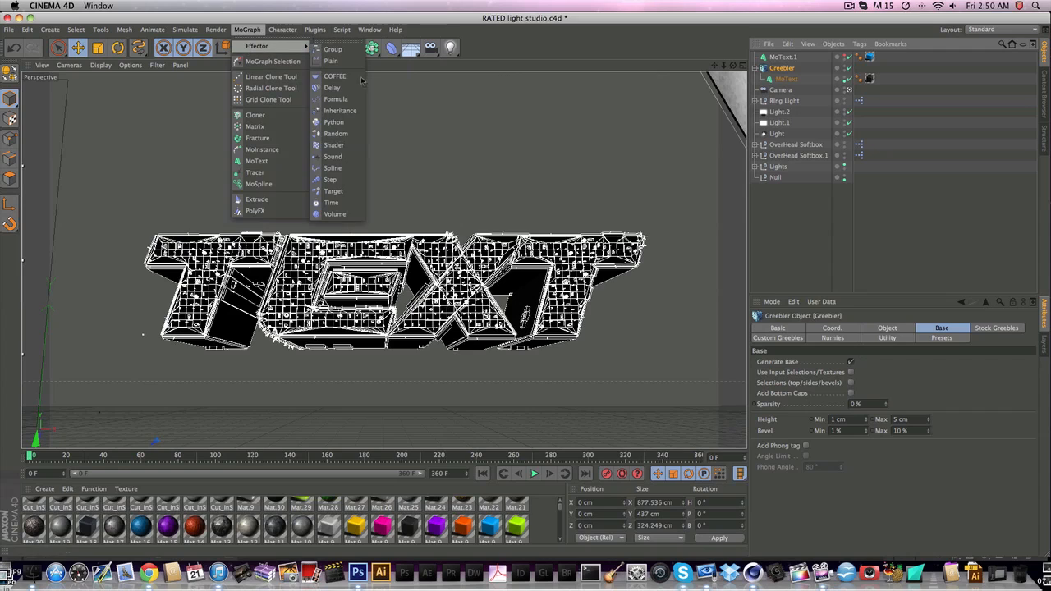
{"action": "left_click", "coordinate": [335, 133]}
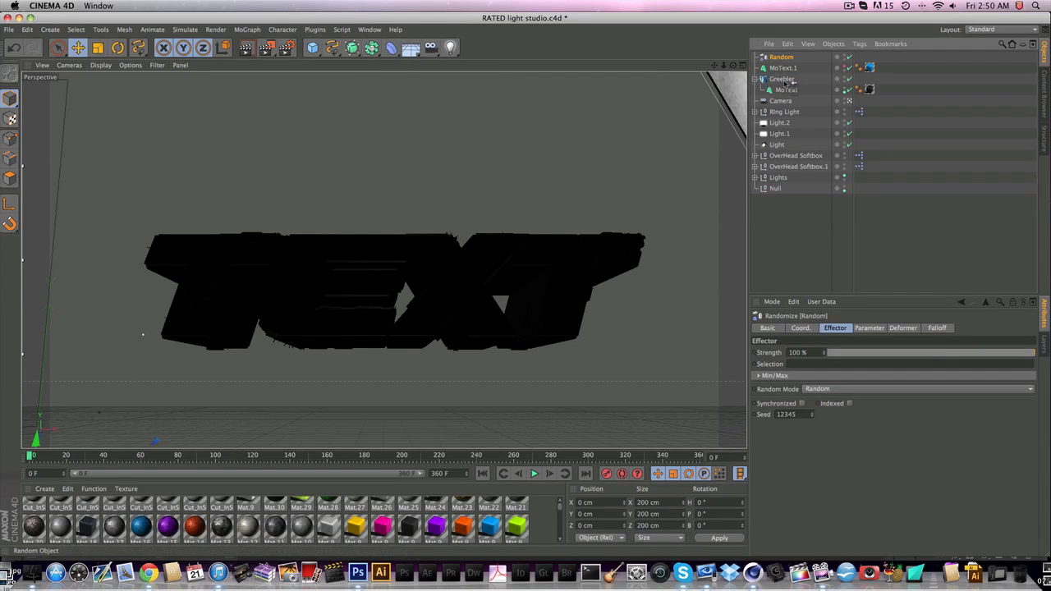
{"action": "left_click_drag", "start_coordinate": [785, 83], "coordinate": [783, 91]}
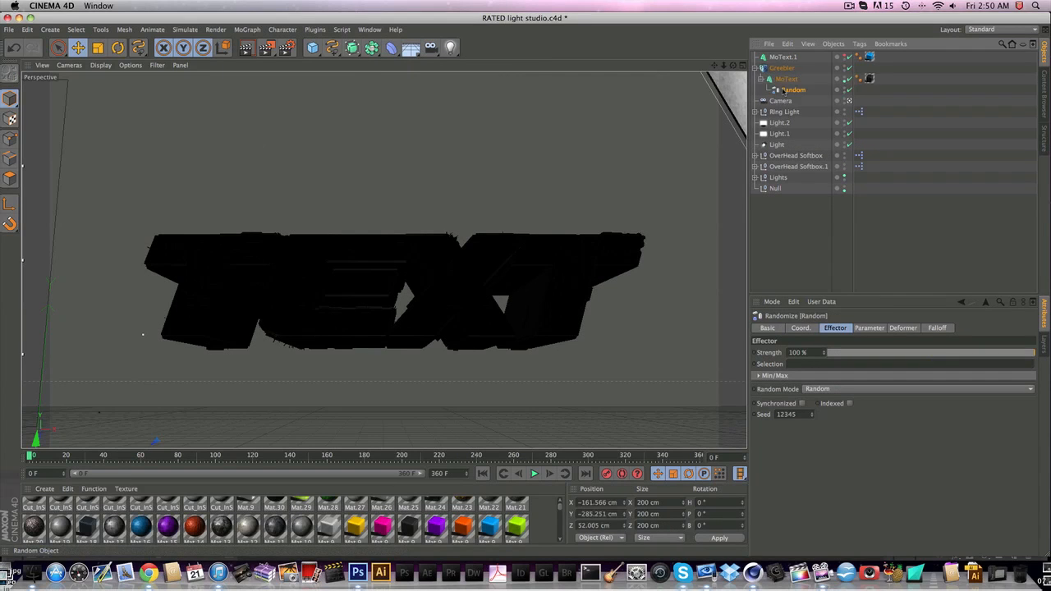
Set the Random effector's deformation to Point and move it directly under the Greebler, above the MoText
{"action": "left_click", "coordinate": [902, 328]}
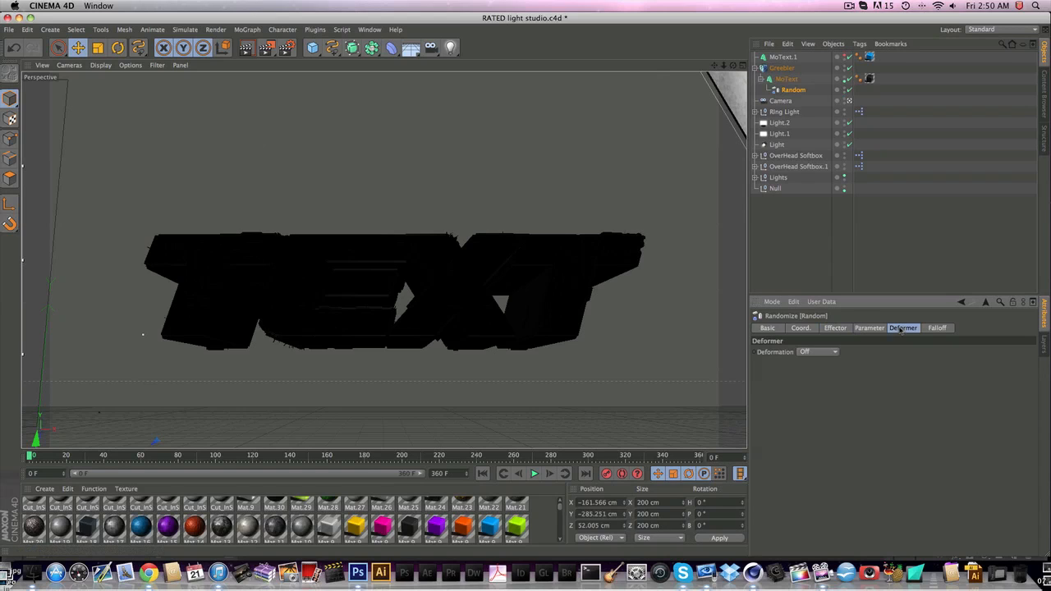
{"action": "left_click", "coordinate": [809, 352]}
{"action": "left_click", "coordinate": [813, 382]}
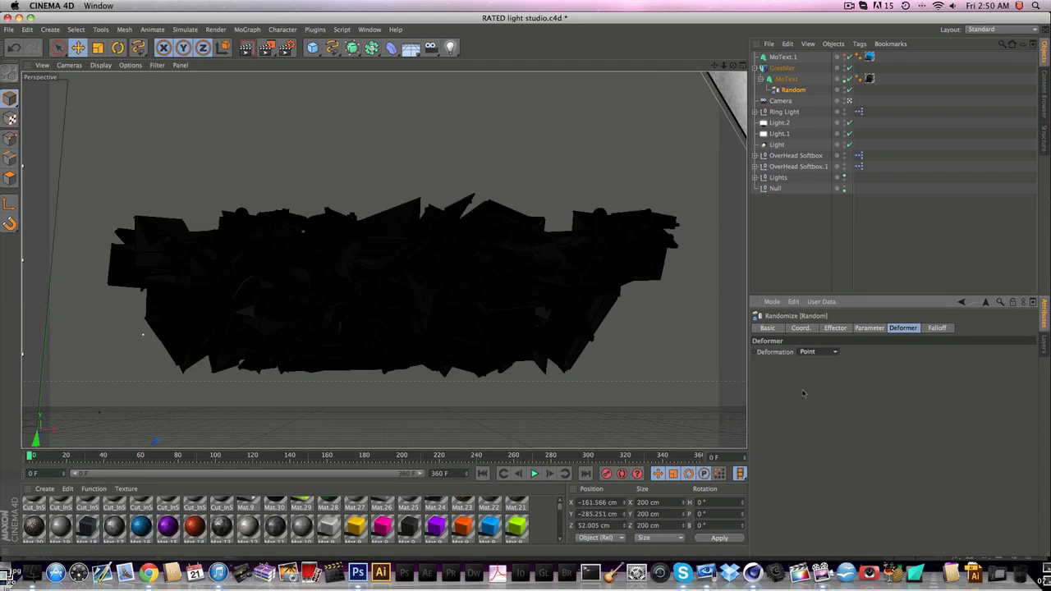
{"action": "left_click_drag", "start_coordinate": [794, 89], "coordinate": [787, 71]}
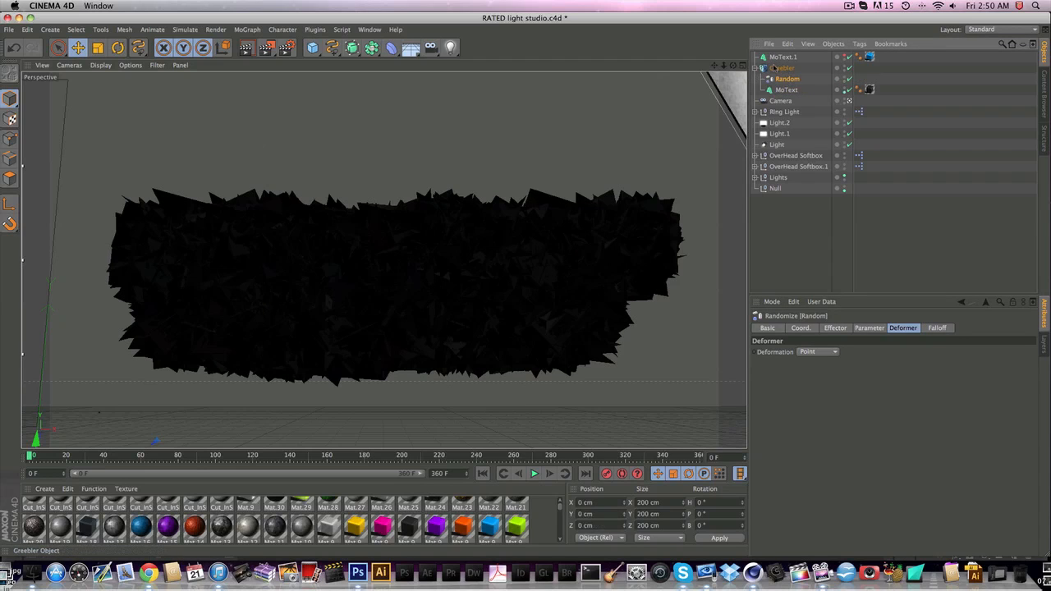
{"action": "left_click", "coordinate": [818, 352]}
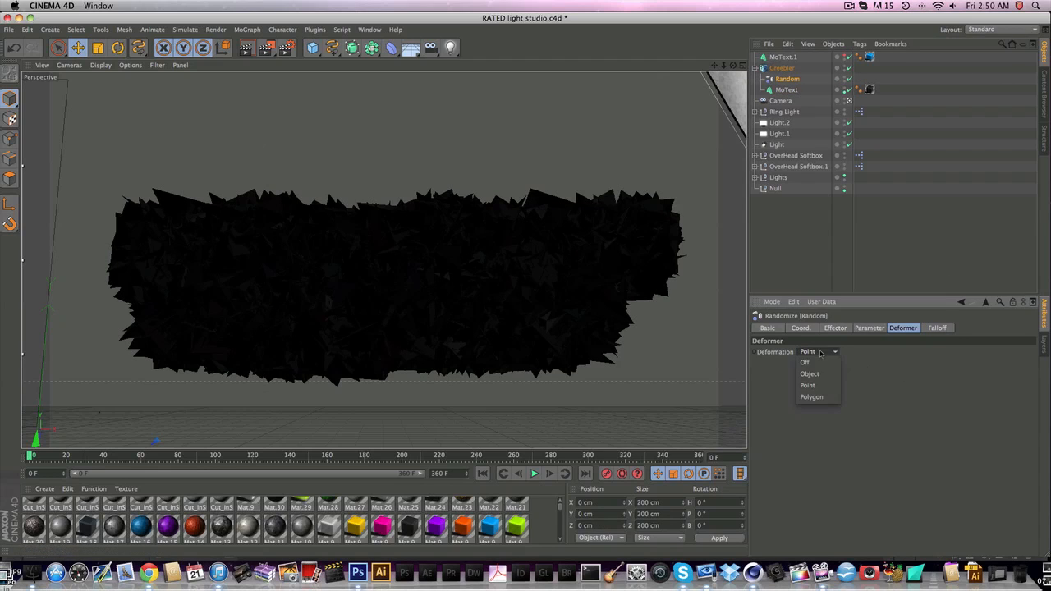
{"action": "left_click", "coordinate": [821, 396]}
Set the Random effector's strength to 5 % and render a viewport preview of the text
{"action": "left_click", "coordinate": [835, 328]}
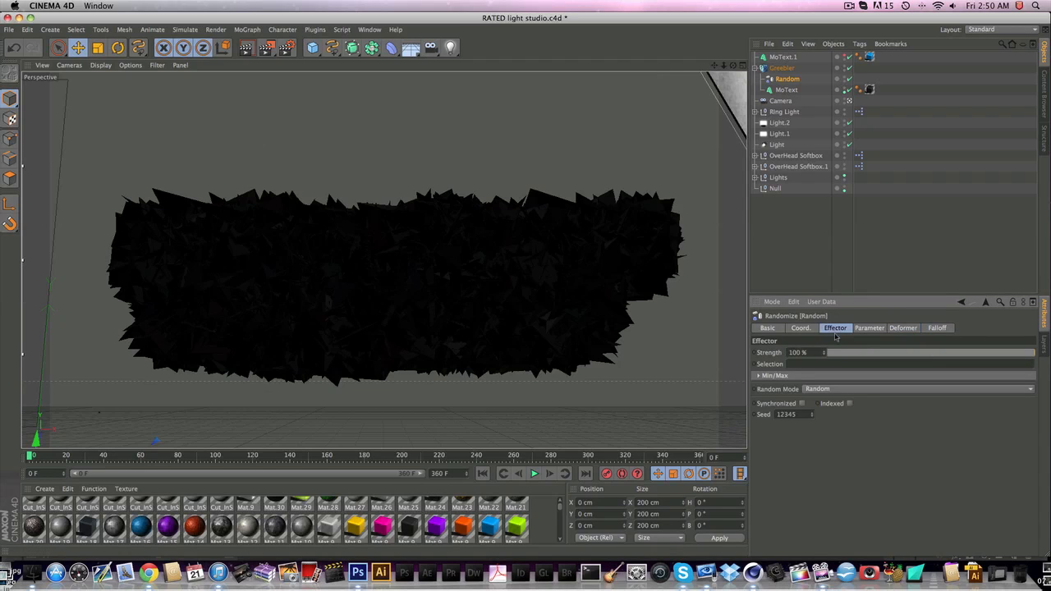
{"action": "double_click", "coordinate": [813, 353]}
{"action": "type", "text": "5"}
{"action": "key", "text": "Return"}
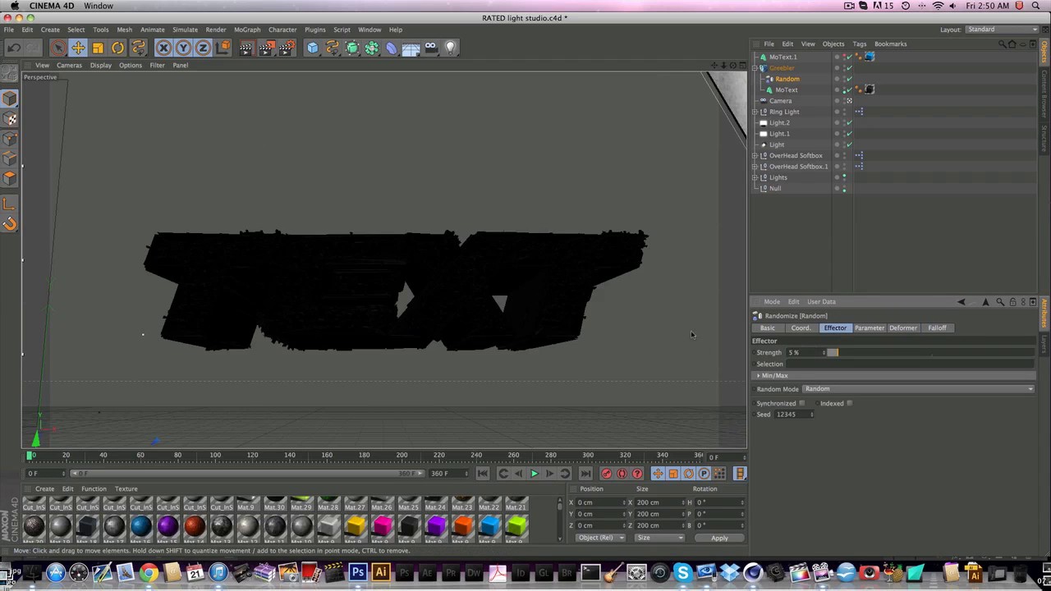
{"action": "left_click", "coordinate": [246, 48]}
{"action": "left_click", "coordinate": [265, 188]}
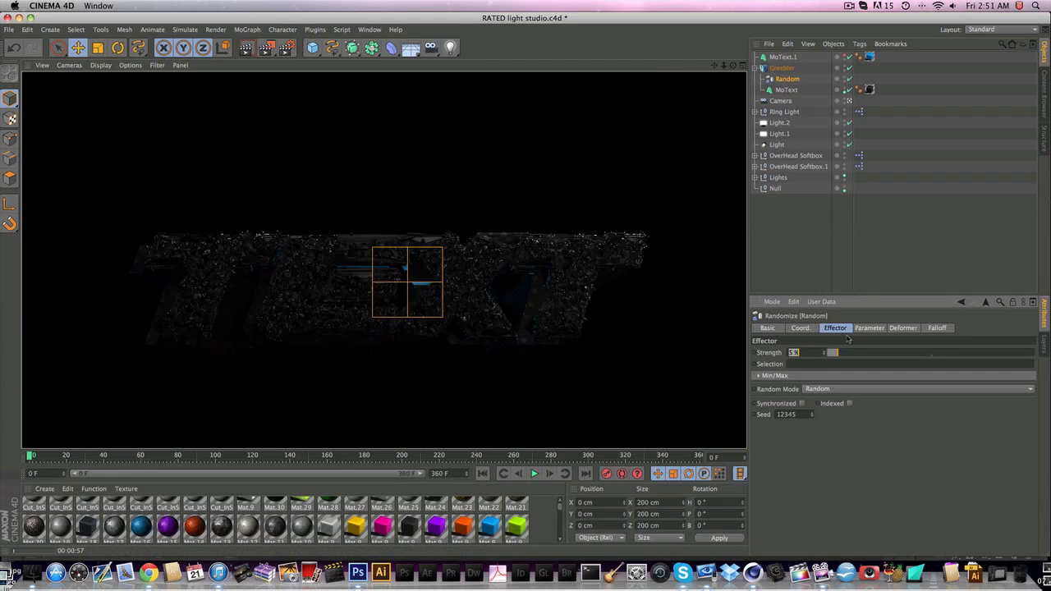
Try a lower strength on the Random effector inside the Greebler
{"action": "left_click", "coordinate": [846, 330]}
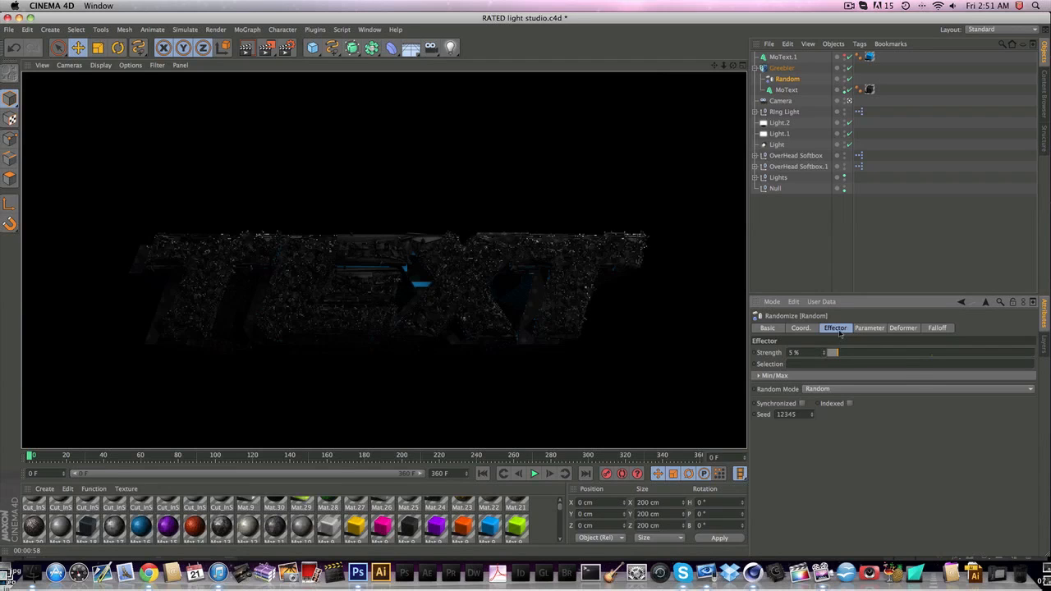
{"action": "left_click", "coordinate": [800, 328]}
{"action": "left_click", "coordinate": [844, 331]}
{"action": "mouse_move", "coordinate": [843, 353]}
{"action": "left_mouse_down"}
{"action": "mouse_move", "coordinate": [1008, 362]}
{"action": "mouse_move", "coordinate": [838, 362]}
{"action": "left_mouse_up"}
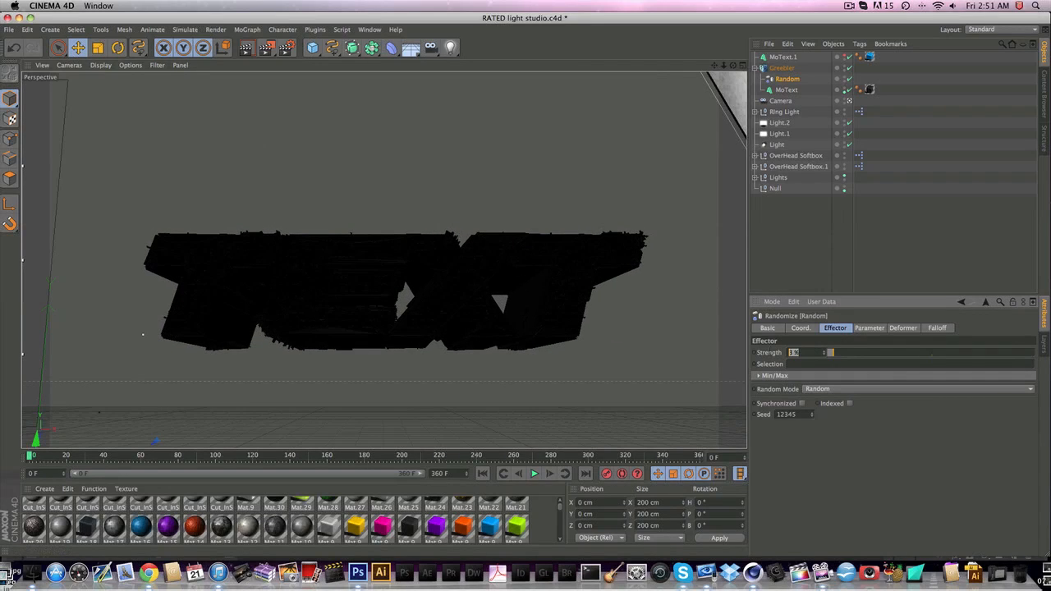
Try the Polygon and Object deformation modes on the Random effector, and return it to Point with 5 % strength
{"action": "left_click", "coordinate": [901, 328]}
{"action": "left_click", "coordinate": [818, 352]}
{"action": "left_click", "coordinate": [816, 393]}
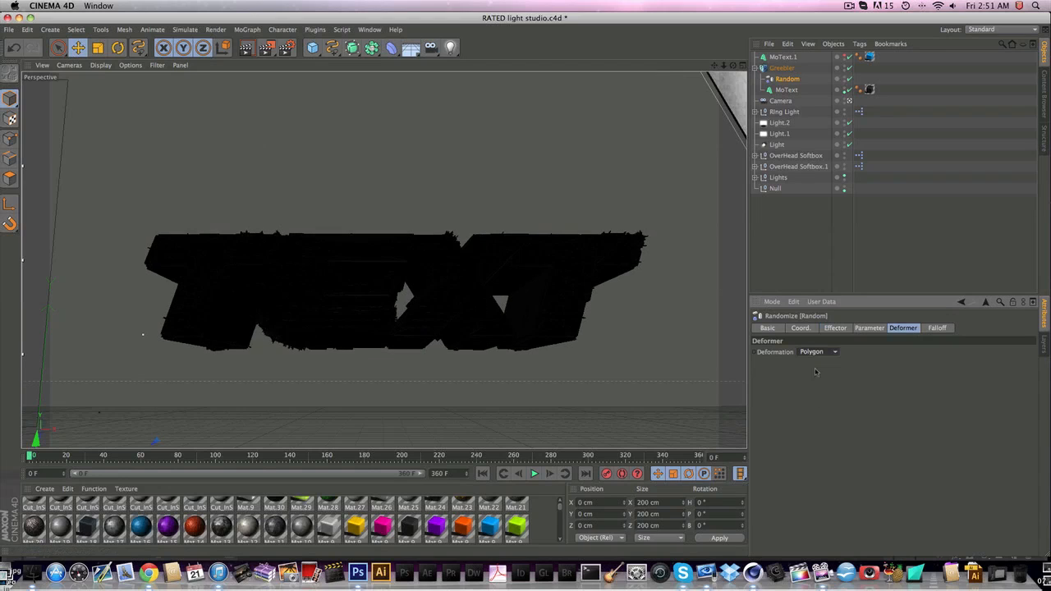
{"action": "left_click", "coordinate": [817, 352]}
{"action": "left_click", "coordinate": [815, 374]}
{"action": "left_click", "coordinate": [821, 352]}
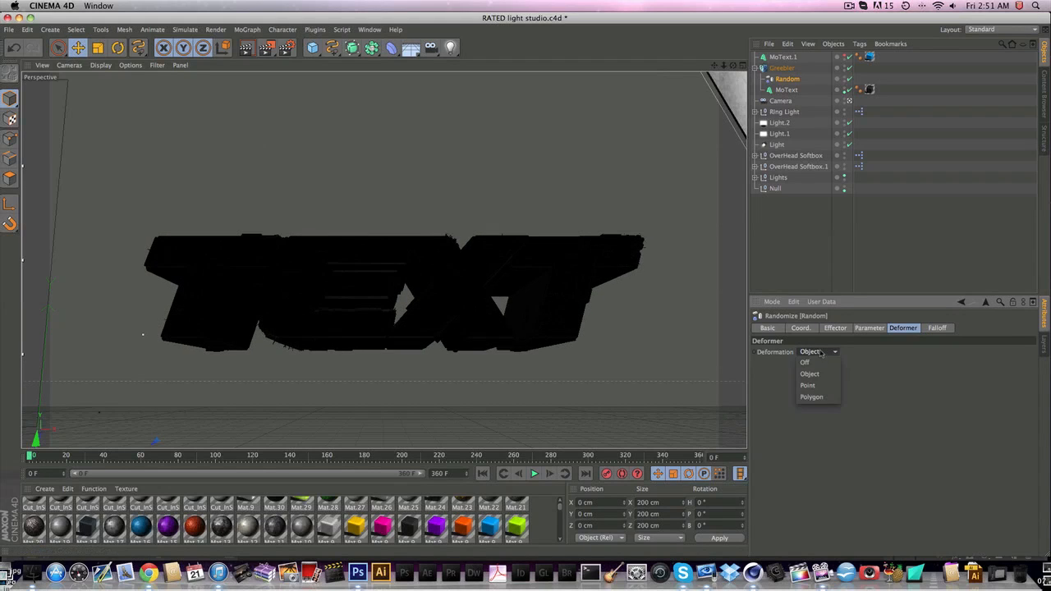
{"action": "left_click", "coordinate": [817, 386]}
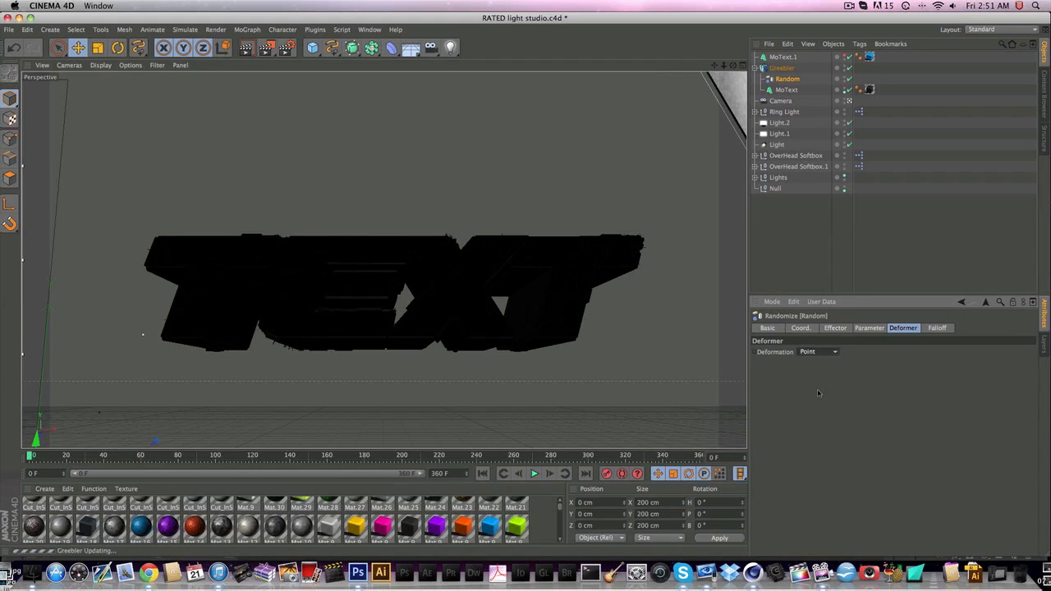
{"action": "left_click", "coordinate": [834, 328]}
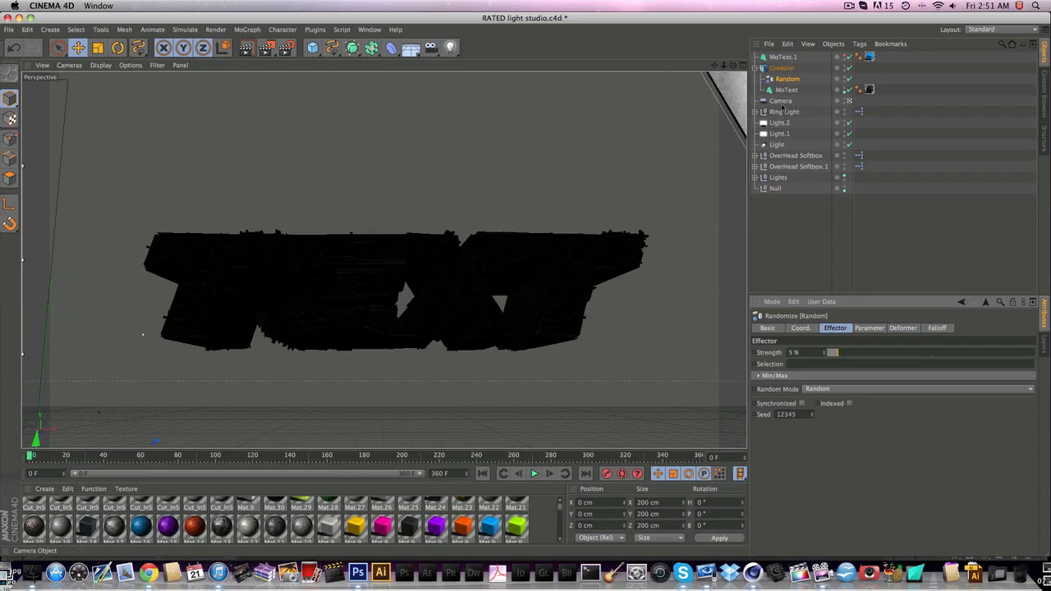
Show the blue MoText in the viewport and set its start and end fillet cap radii to 3 cm
{"action": "left_click", "coordinate": [776, 69]}
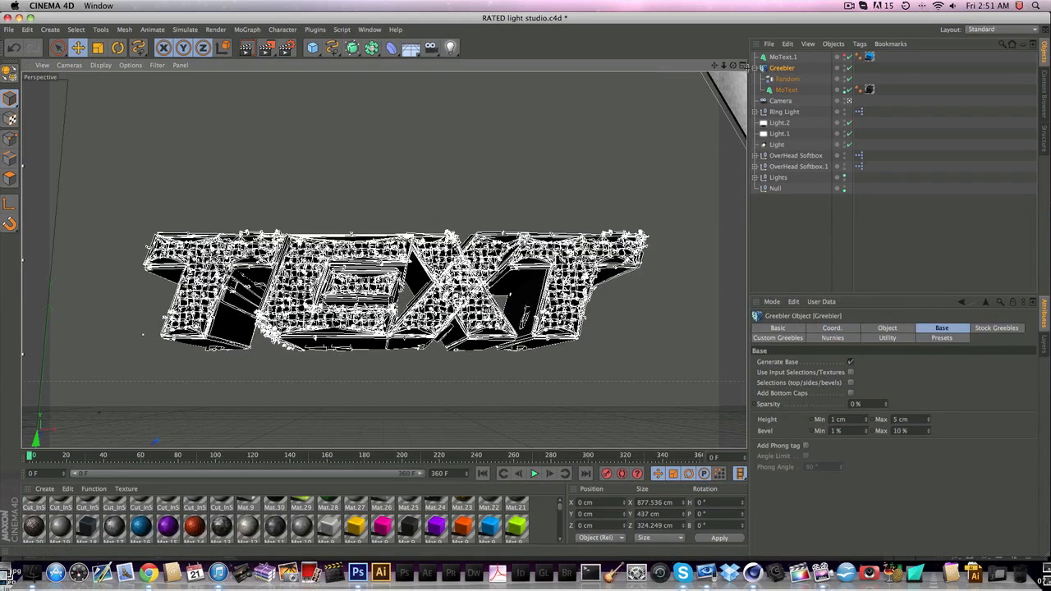
{"action": "left_click", "coordinate": [755, 68]}
{"action": "left_click", "coordinate": [782, 57]}
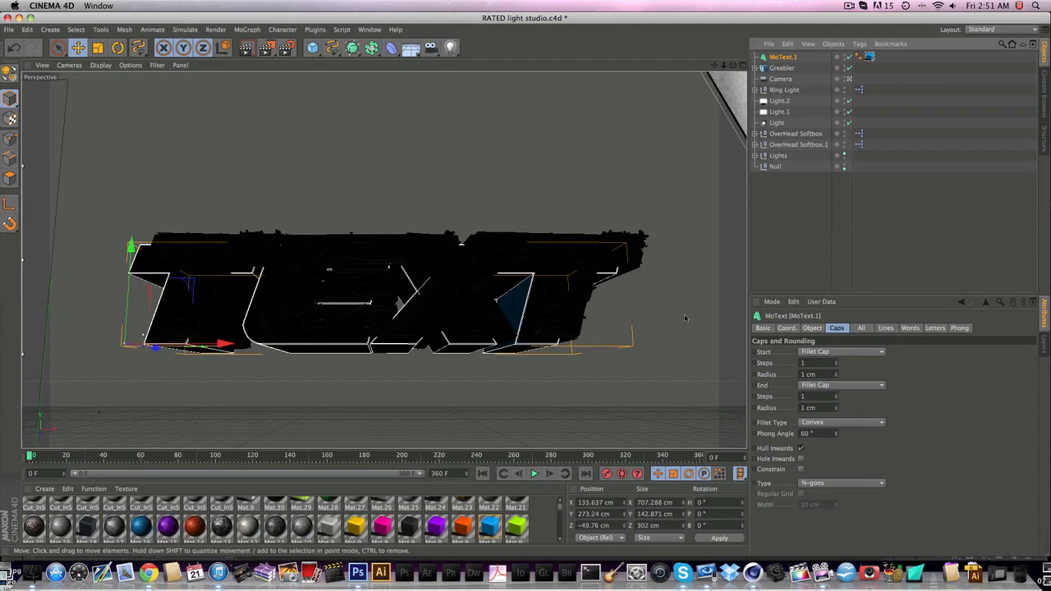
{"action": "left_click_drag", "start_coordinate": [827, 374], "coordinate": [802, 374]}
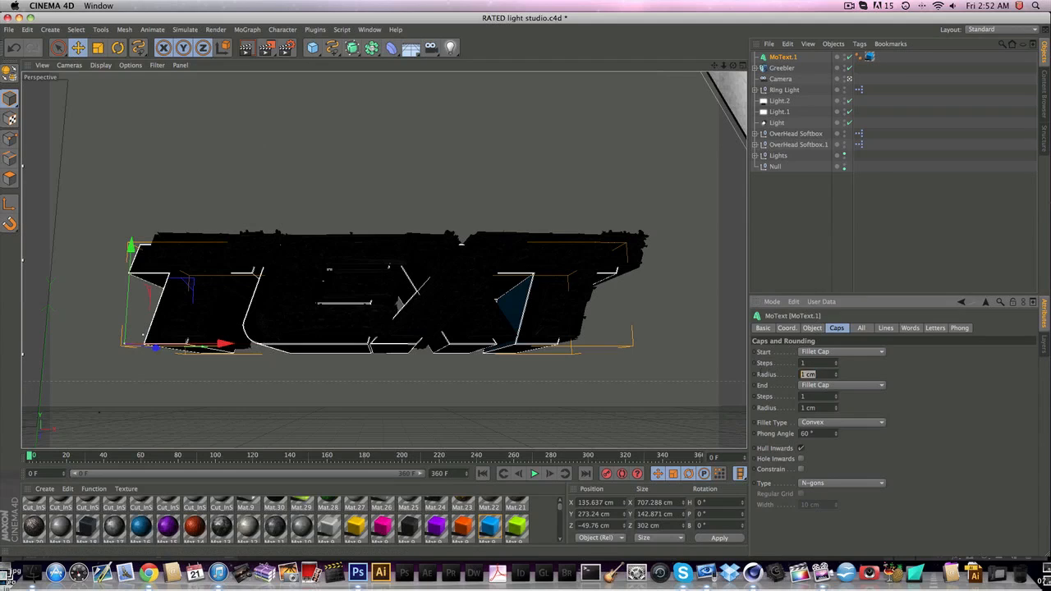
{"action": "key", "text": "Return"}
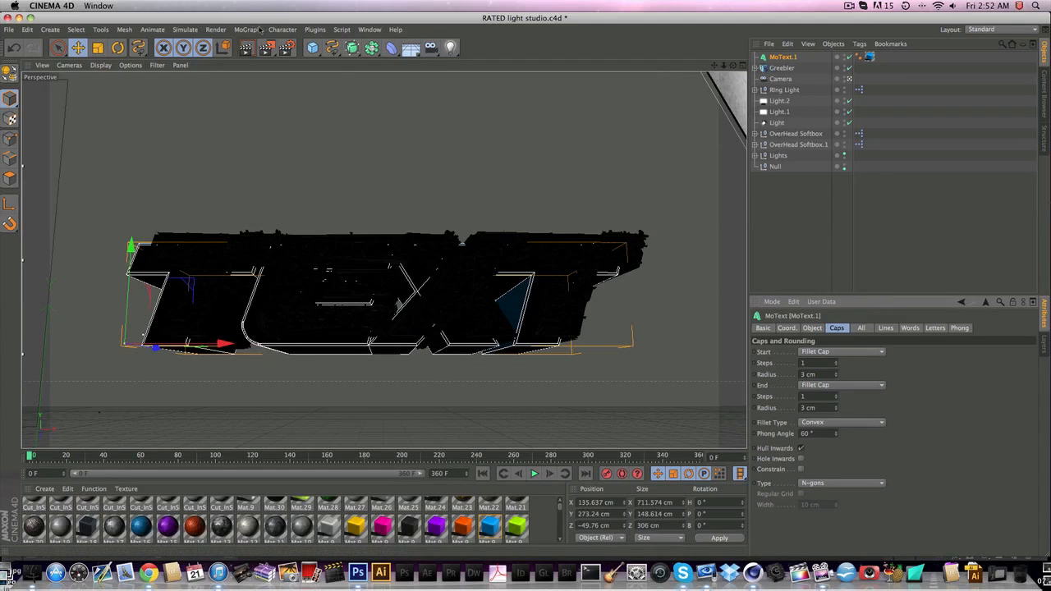
Set the blue MoText's depth to 150 and move it back about 30 cm along the Z axis
{"action": "left_click", "coordinate": [818, 328]}
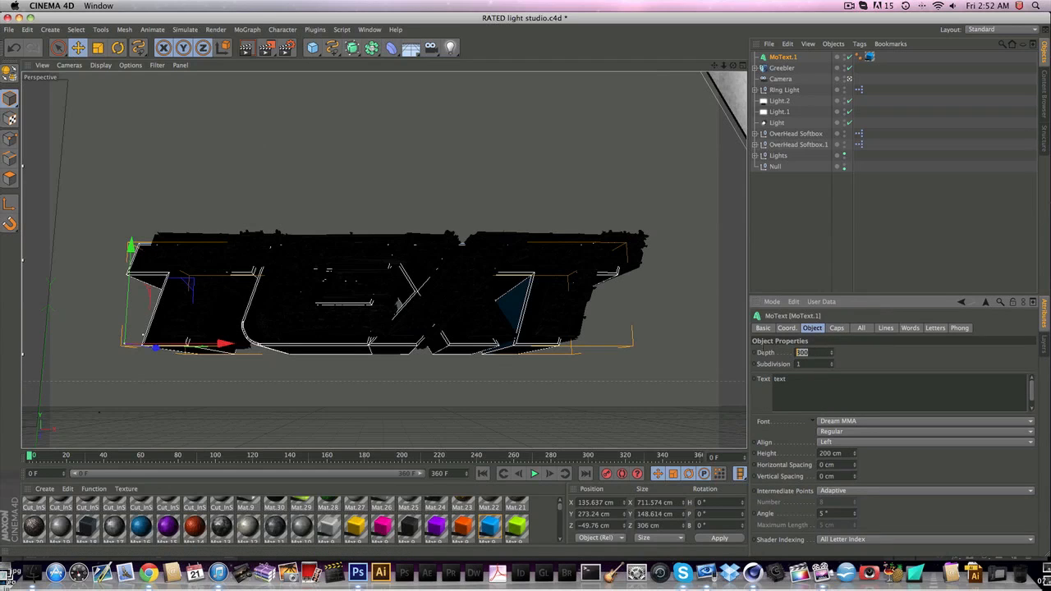
{"action": "type", "text": "150"}
{"action": "key", "text": "Return"}
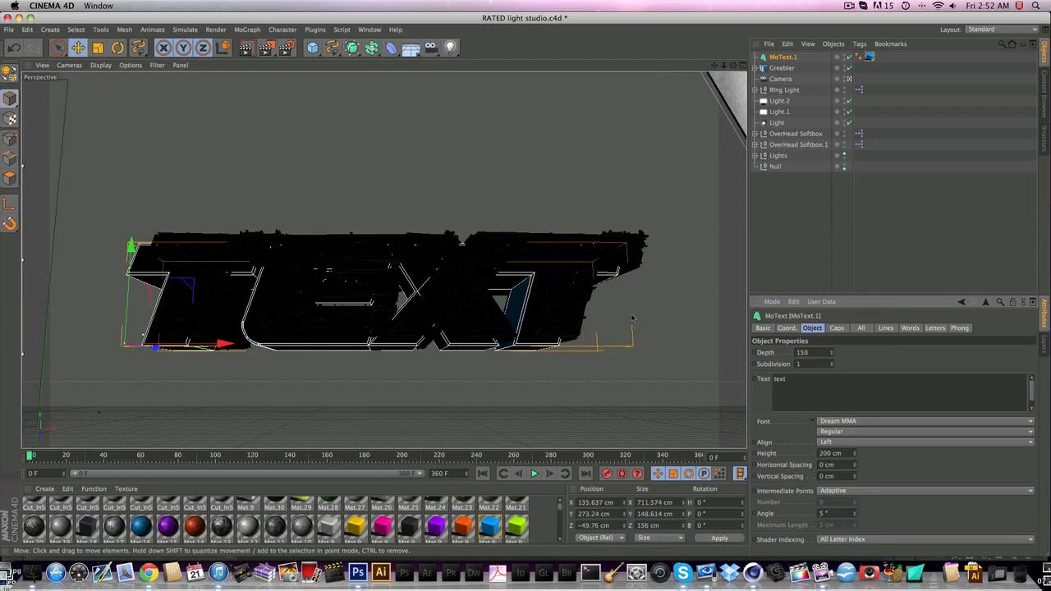
{"action": "left_click_drag", "start_coordinate": [159, 349], "coordinate": [166, 350]}
Break the blue MoText into 25 random pieces with the Thrausi plugin
{"action": "left_click", "coordinate": [264, 33]}
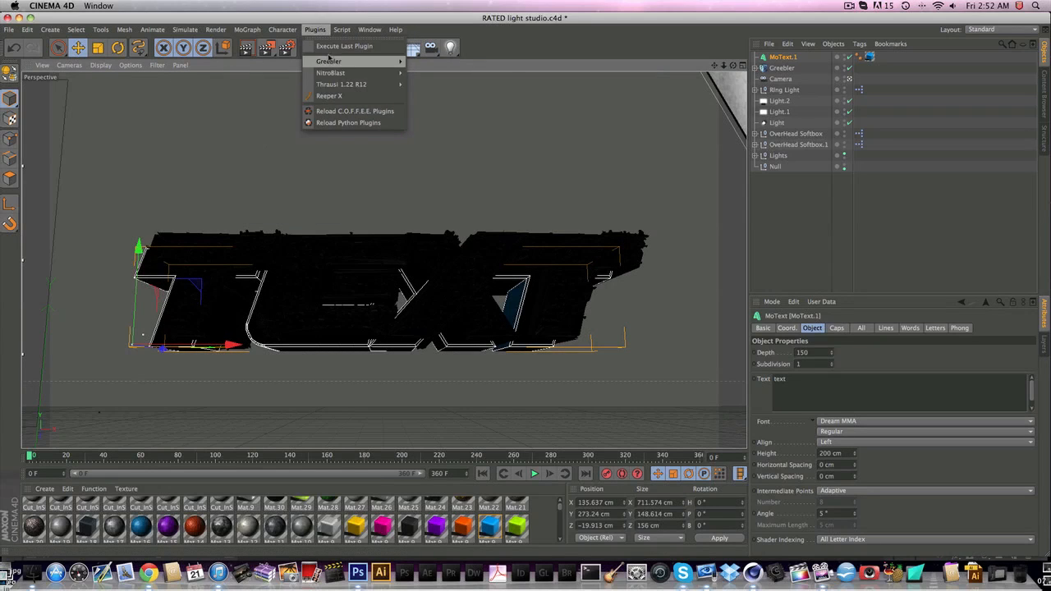
{"action": "mouse_move", "coordinate": [337, 85]}
{"action": "left_click", "coordinate": [420, 87]}
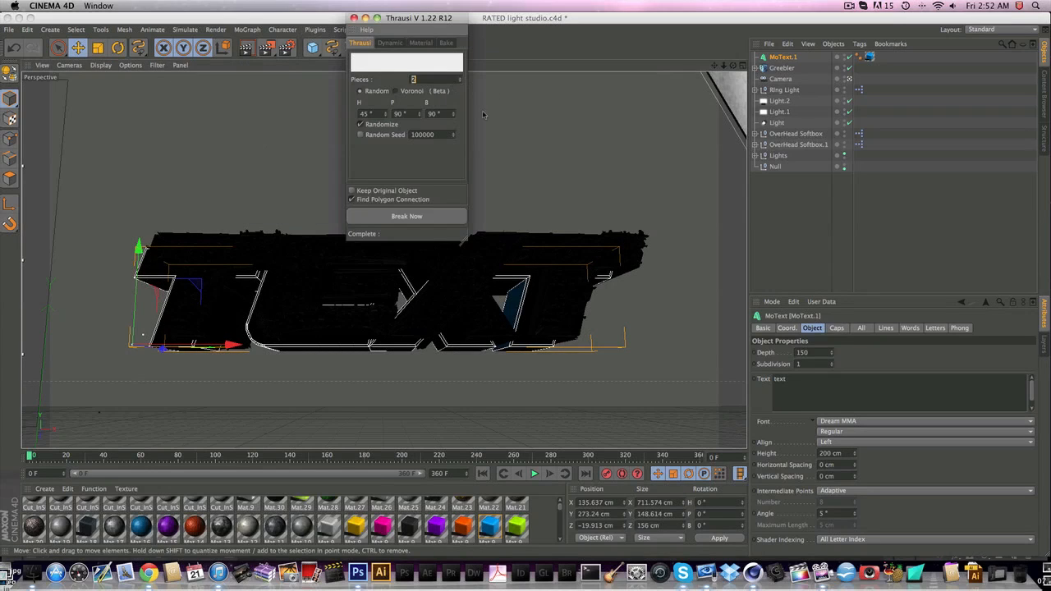
{"action": "left_click", "coordinate": [449, 215]}
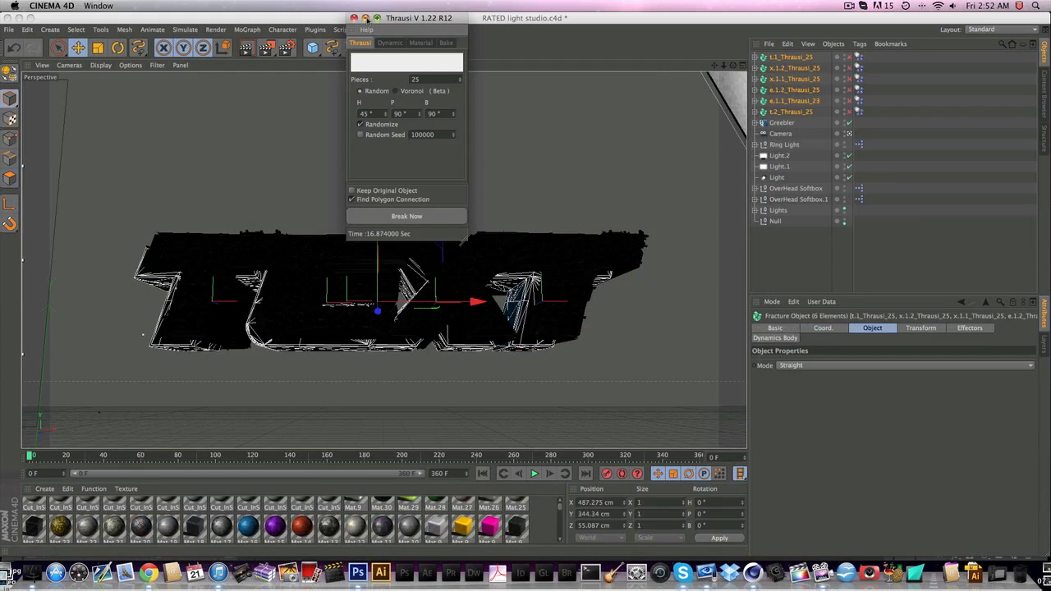
{"action": "left_click", "coordinate": [354, 17]}
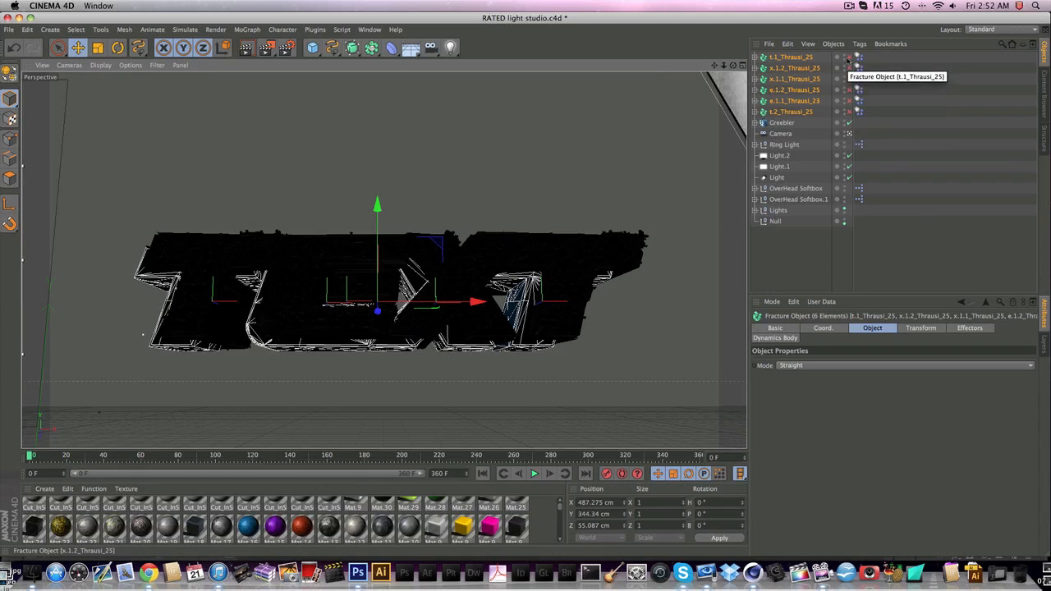
Enable all six Thrausi fracture objects and apply a Random effector to them together
{"action": "left_click_drag", "start_coordinate": [849, 57], "coordinate": [851, 71]}
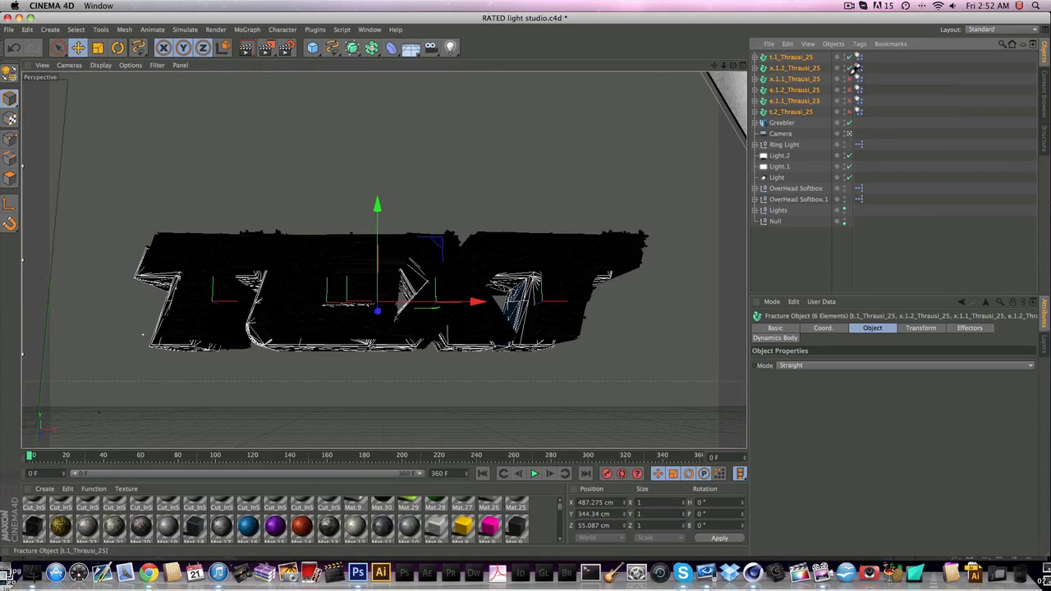
{"action": "left_click", "coordinate": [805, 111]}
{"action": "left_click", "coordinate": [798, 56], "text": "shift"}
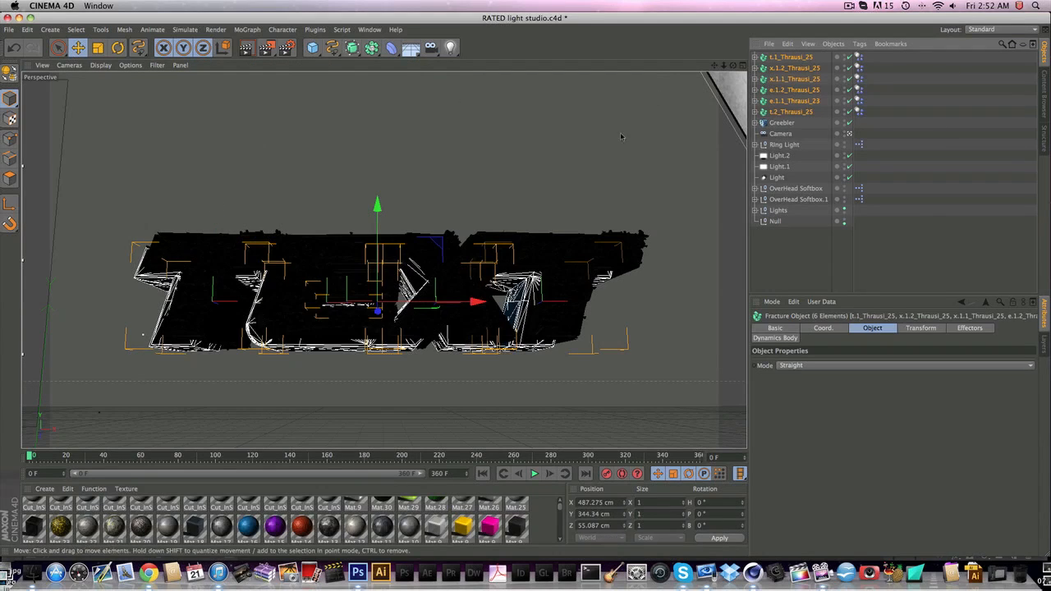
{"action": "left_click", "coordinate": [247, 30]}
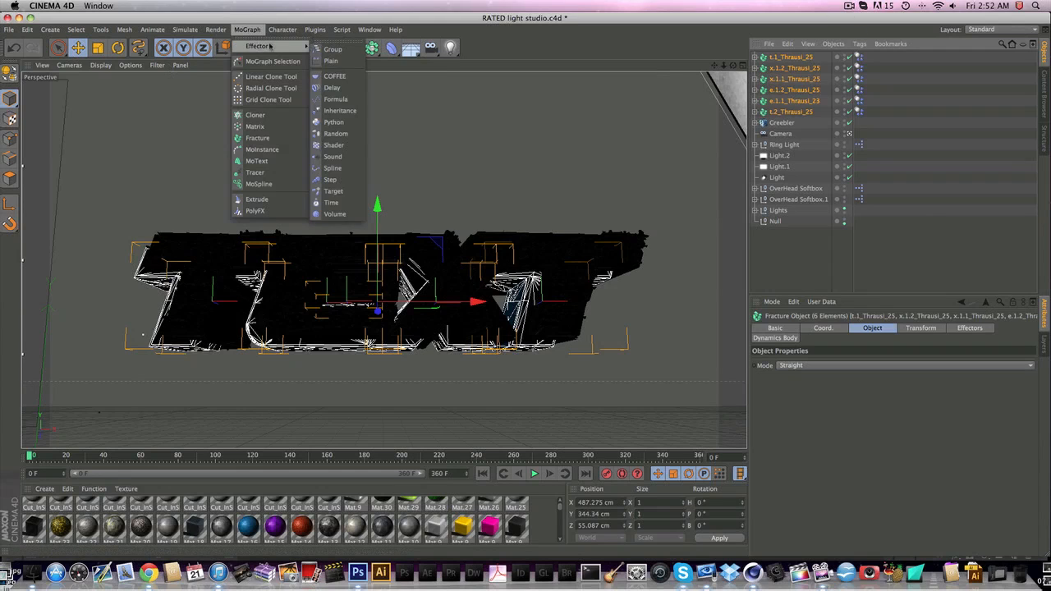
{"action": "mouse_move", "coordinate": [271, 46]}
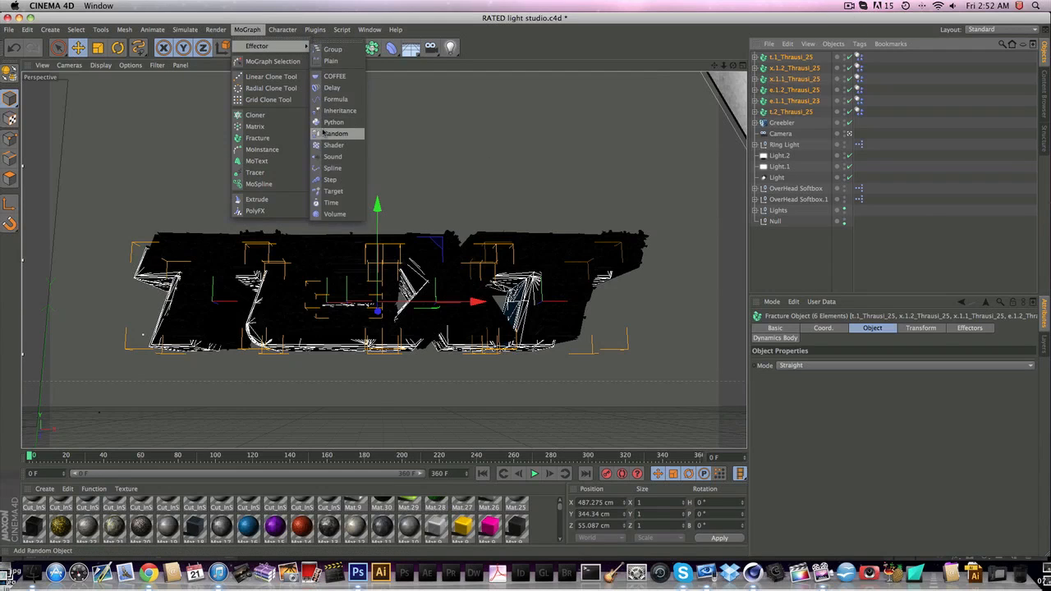
{"action": "left_click", "coordinate": [335, 133]}
Try a strength of 50 % on the fracture objects' Random effector and settle on 75 %
{"action": "left_click_drag", "start_coordinate": [819, 354], "coordinate": [758, 349]}
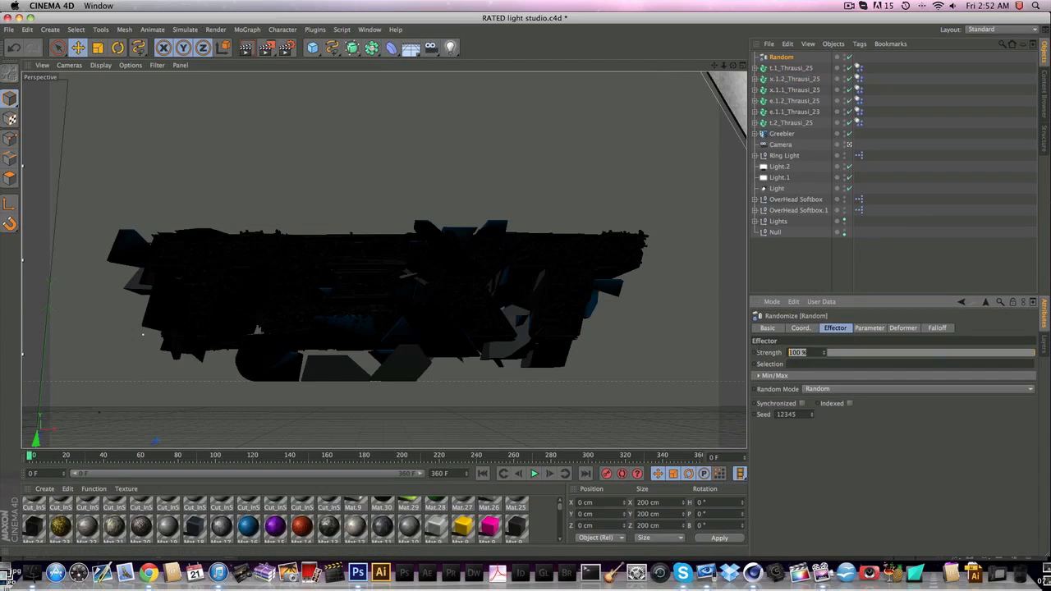
{"action": "type", "text": "50"}
{"action": "key", "text": "Return"}
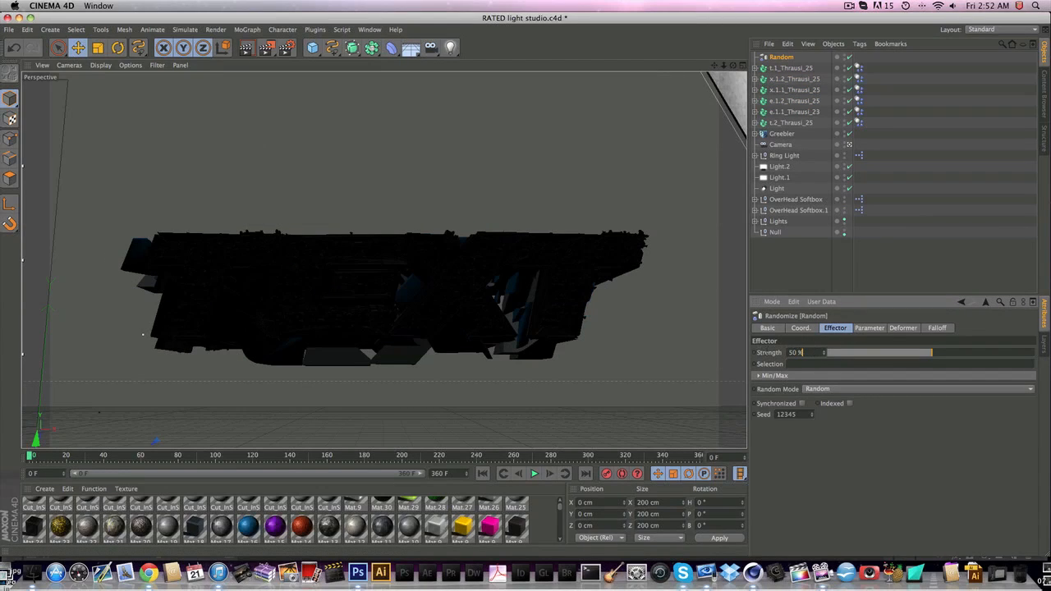
{"action": "type", "text": "75"}
{"action": "key", "text": "Return"}
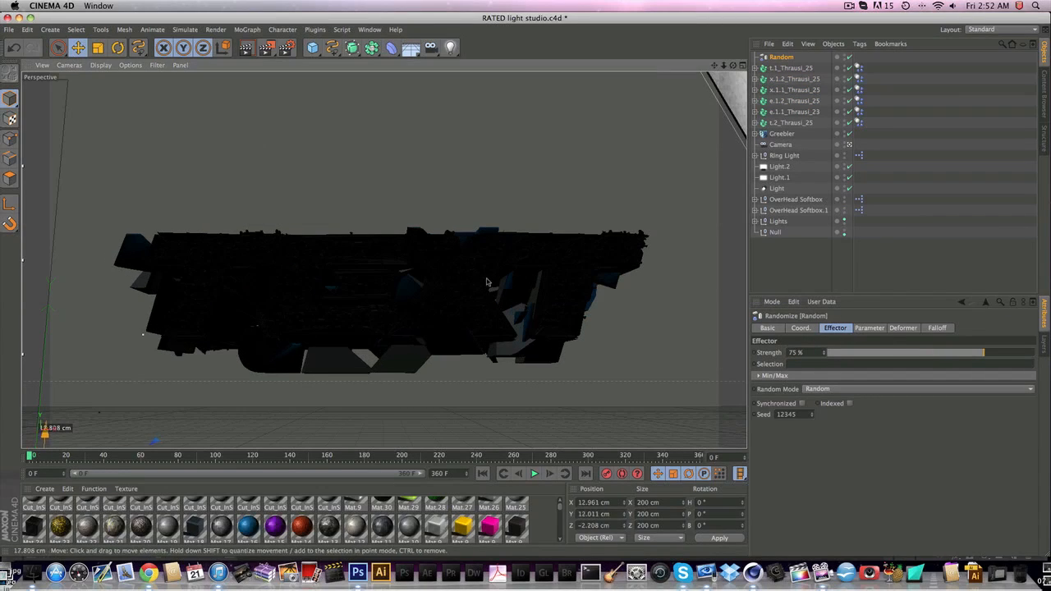
Move all six Thrausi fracture objects about 15 cm back along the Z axis, and select everything from the Random effector through the Greebler
{"action": "left_click", "coordinate": [793, 67]}
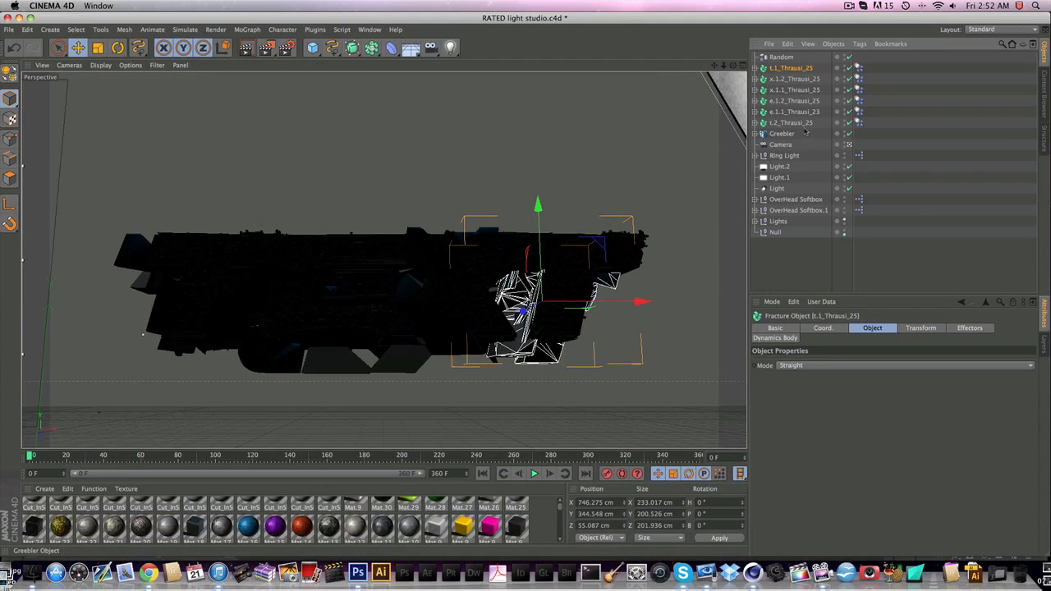
{"action": "left_click", "coordinate": [792, 122], "text": "shift"}
{"action": "left_click_drag", "start_coordinate": [473, 214], "coordinate": [470, 211]}
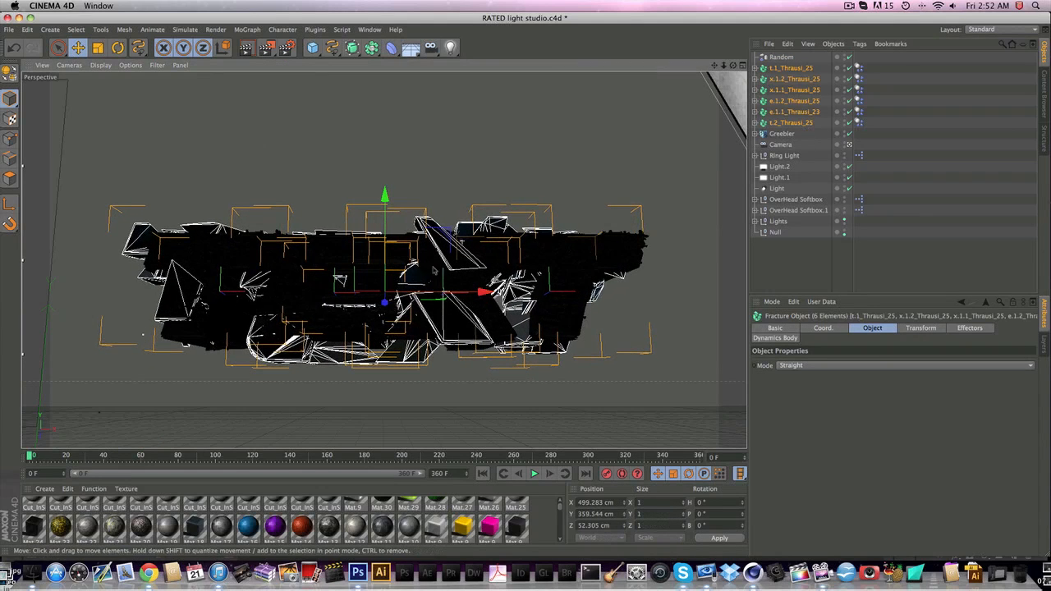
{"action": "left_click_drag", "start_coordinate": [385, 305], "coordinate": [383, 305]}
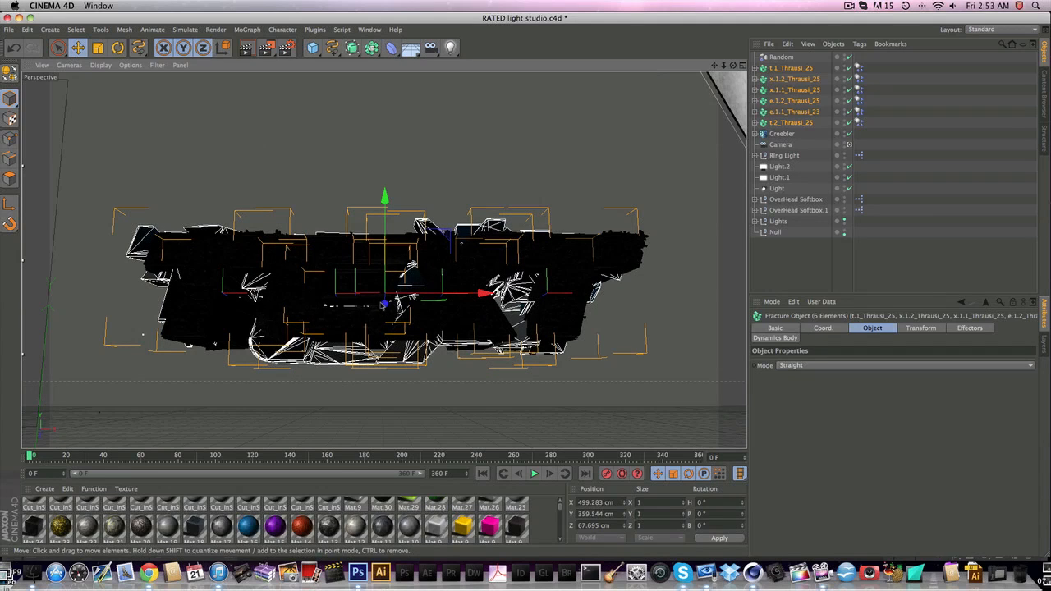
{"action": "left_click", "coordinate": [781, 57]}
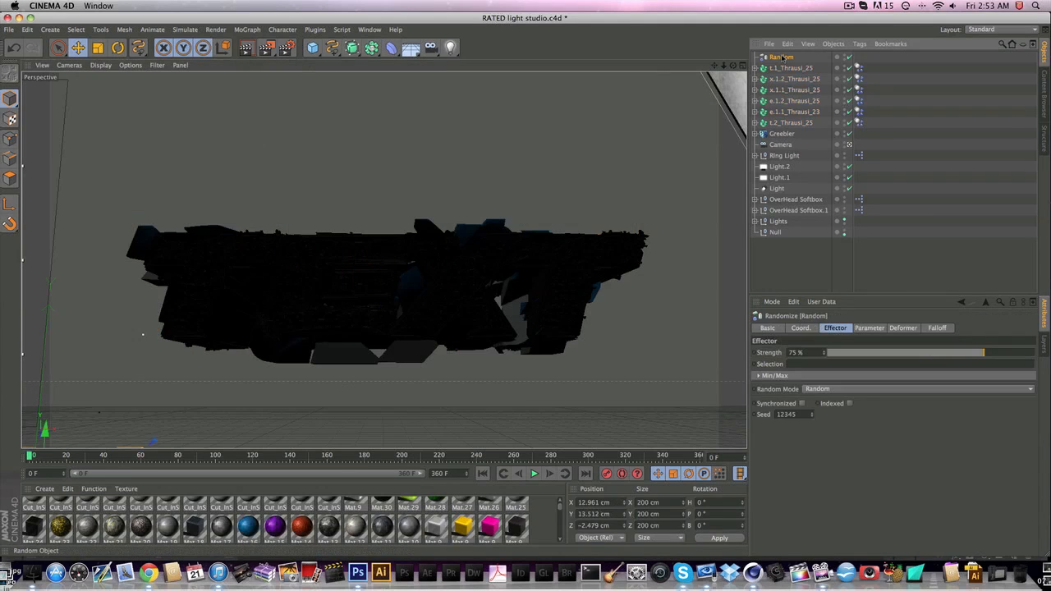
{"action": "left_click", "coordinate": [785, 134], "text": "shift"}
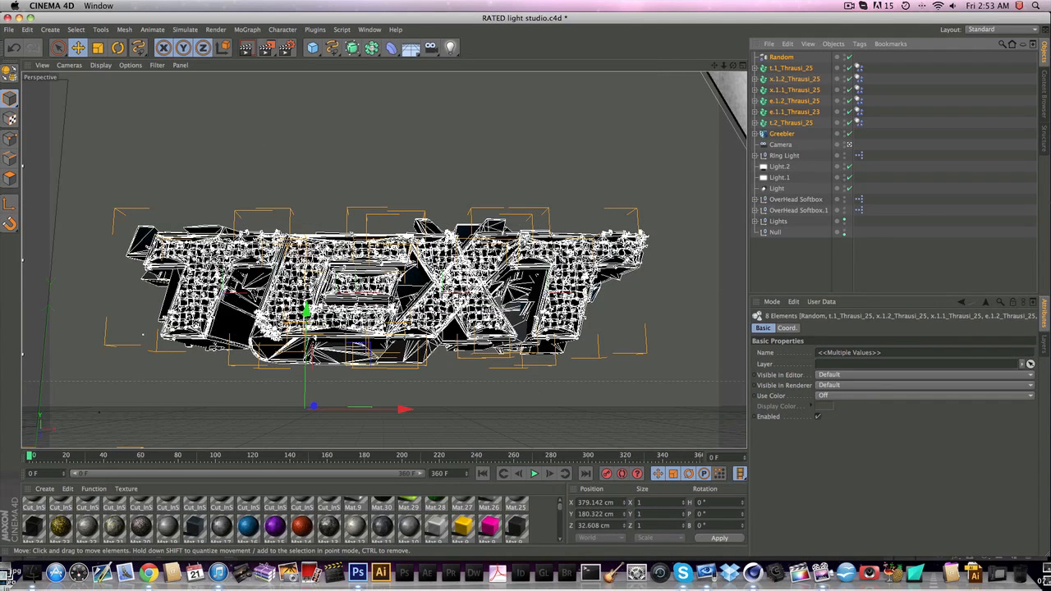
Switch to Photoshop and open MAXY.png from the Photoshop stuff folder
{"action": "left_click", "coordinate": [358, 572]}
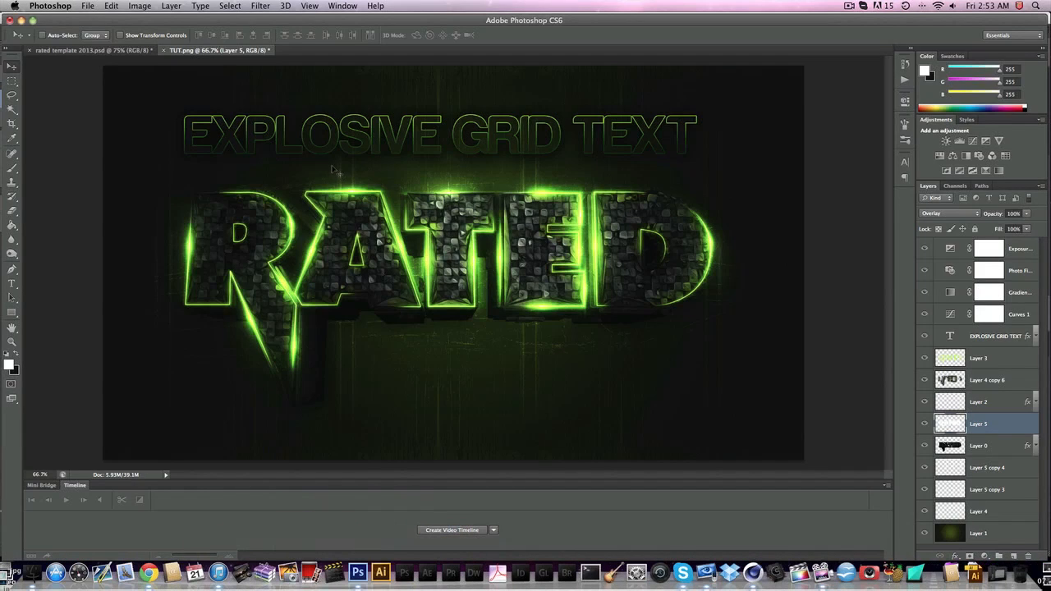
{"action": "left_click", "coordinate": [87, 6]}
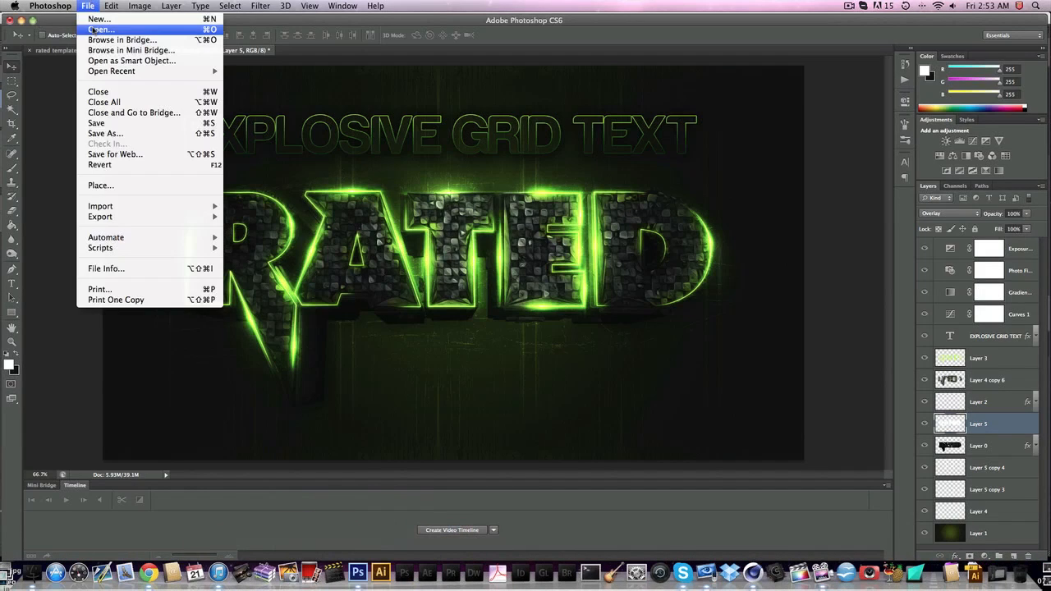
{"action": "left_click", "coordinate": [92, 25]}
{"action": "scroll", "coordinate": [496, 194], "scroll_direction": "down", "scroll_amount": 20}
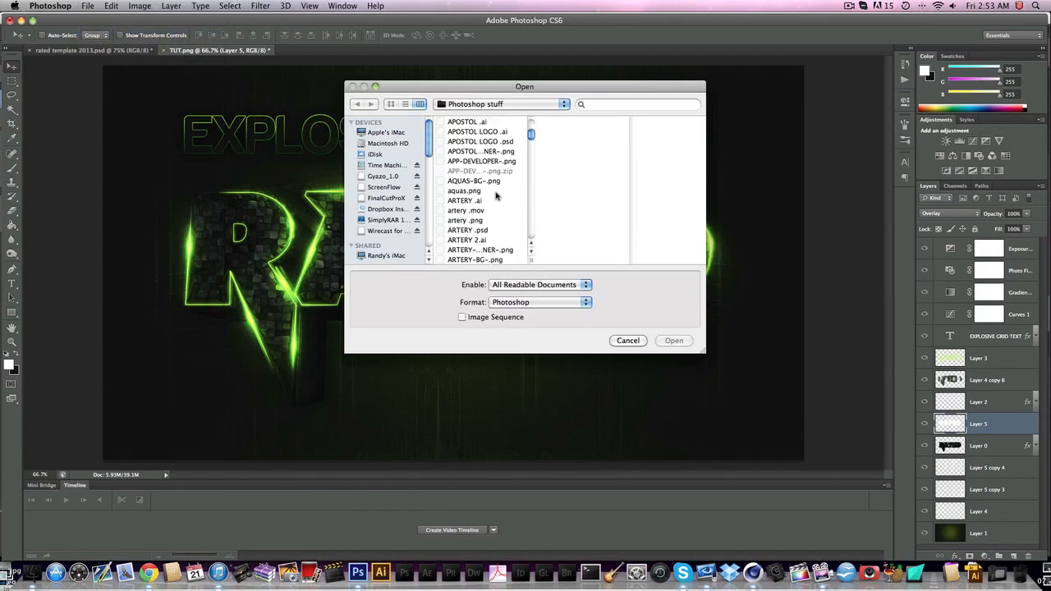
{"action": "left_click", "coordinate": [496, 191]}
{"action": "scroll", "coordinate": [496, 195], "scroll_direction": "down", "scroll_amount": 5}
{"action": "scroll", "coordinate": [496, 195], "scroll_direction": "down", "scroll_amount": 15}
{"action": "left_click", "coordinate": [497, 194]}
{"action": "scroll", "coordinate": [497, 194], "scroll_direction": "up", "scroll_amount": 5}
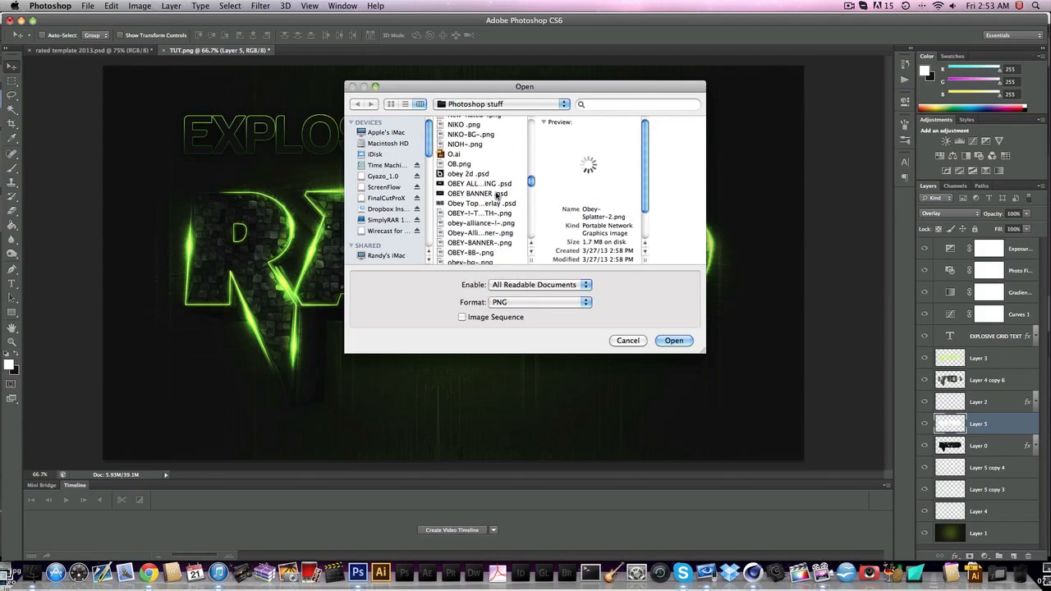
{"action": "left_click", "coordinate": [489, 153]}
{"action": "scroll", "coordinate": [489, 153], "scroll_direction": "up", "scroll_amount": 1}
{"action": "scroll", "coordinate": [489, 154], "scroll_direction": "up", "scroll_amount": 4}
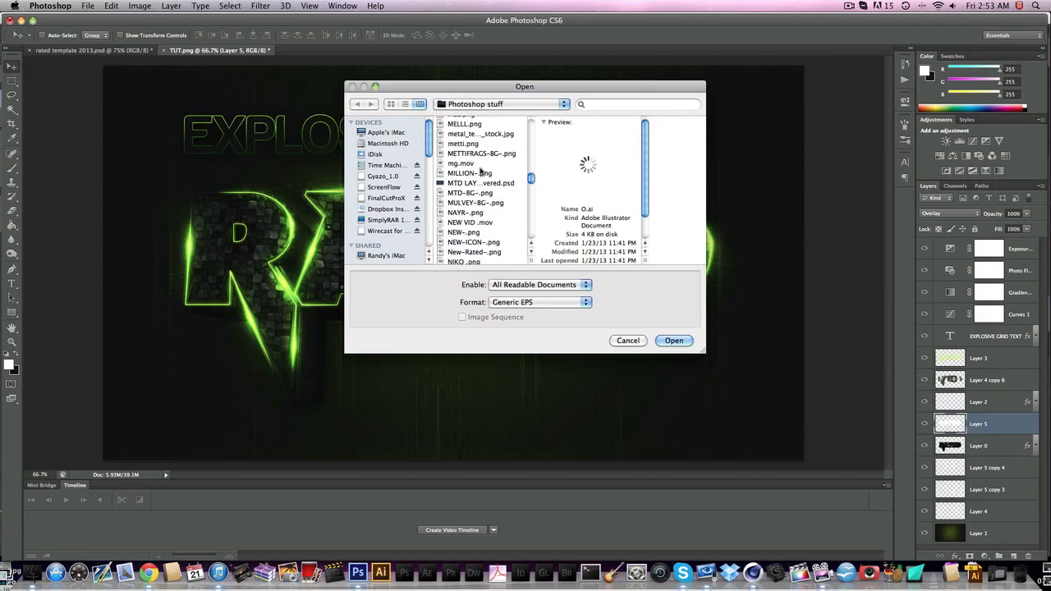
{"action": "scroll", "coordinate": [471, 164], "scroll_direction": "up", "scroll_amount": 3}
{"action": "left_click", "coordinate": [477, 187]}
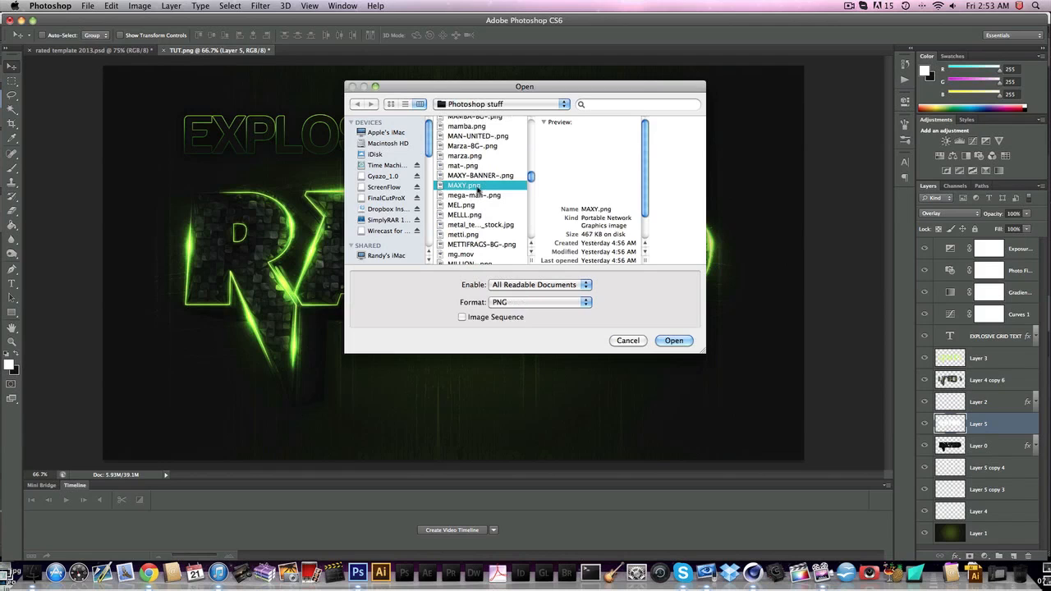
{"action": "double_click", "coordinate": [477, 187]}
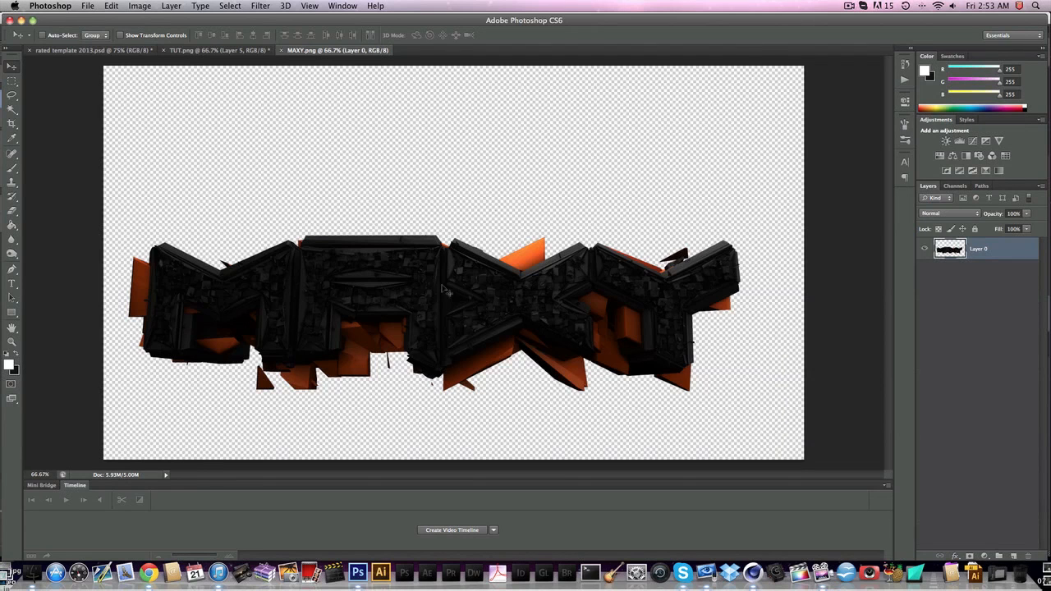
Shift the MAXY artwork up on its canvas and close the document without saving
{"action": "left_click_drag", "start_coordinate": [450, 285], "coordinate": [450, 241]}
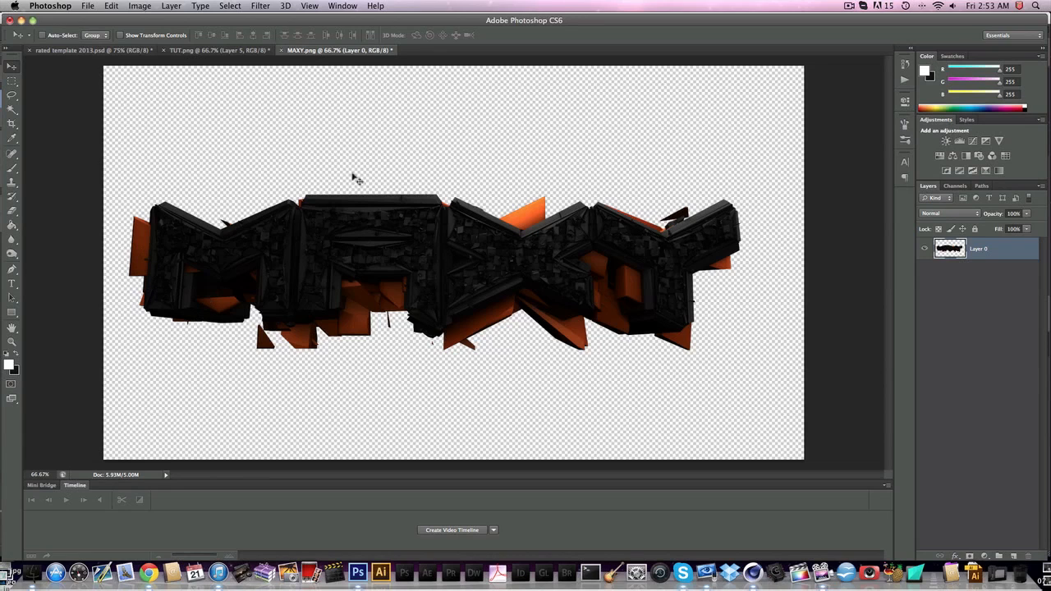
{"action": "key", "text": "super+w"}
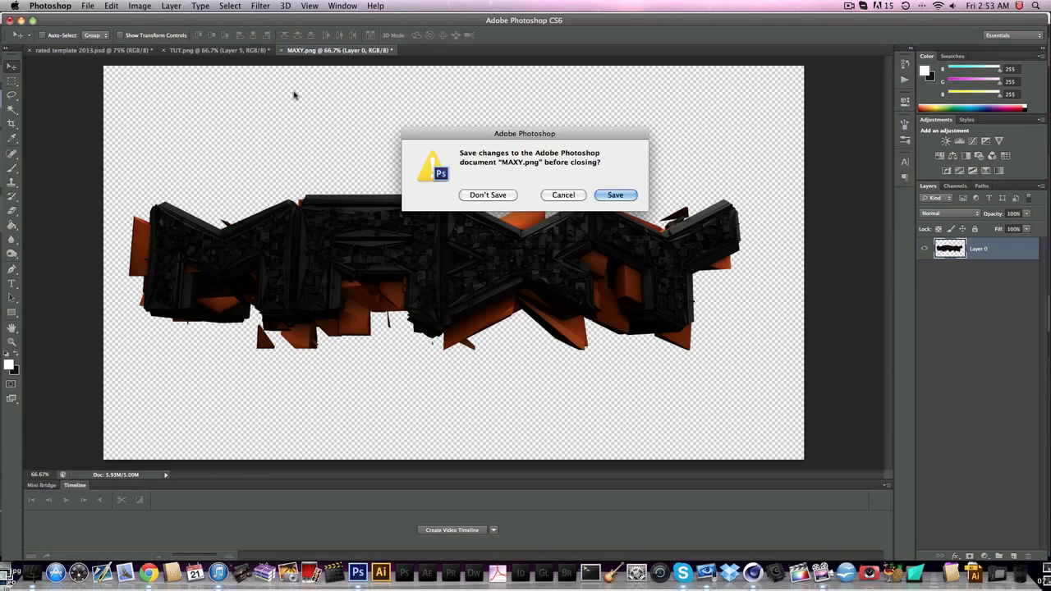
{"action": "left_click", "coordinate": [485, 194]}
Open the render exoh.png from the Photoshop stuff folder
{"action": "left_click", "coordinate": [88, 6]}
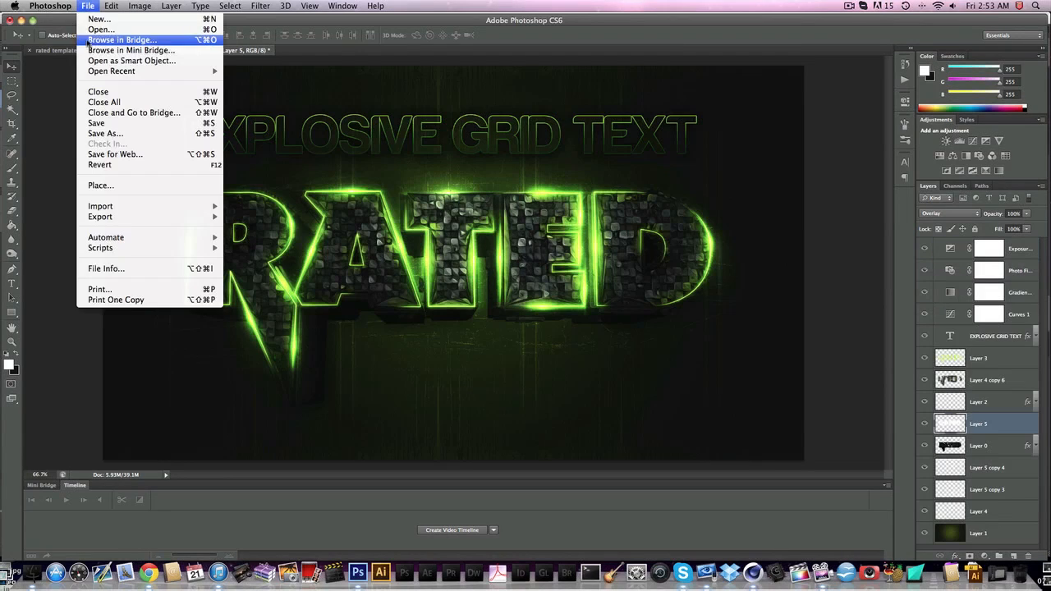
{"action": "left_click", "coordinate": [95, 28]}
{"action": "scroll", "coordinate": [466, 232], "scroll_direction": "down", "scroll_amount": 10}
{"action": "scroll", "coordinate": [466, 232], "scroll_direction": "down", "scroll_amount": 10}
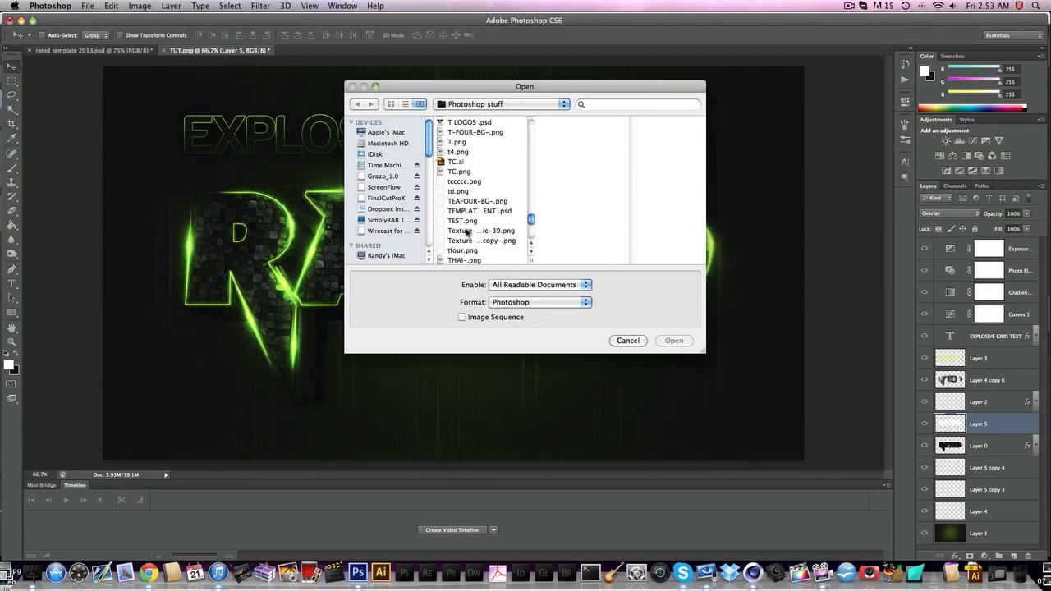
{"action": "scroll", "coordinate": [461, 234], "scroll_direction": "up", "scroll_amount": 10}
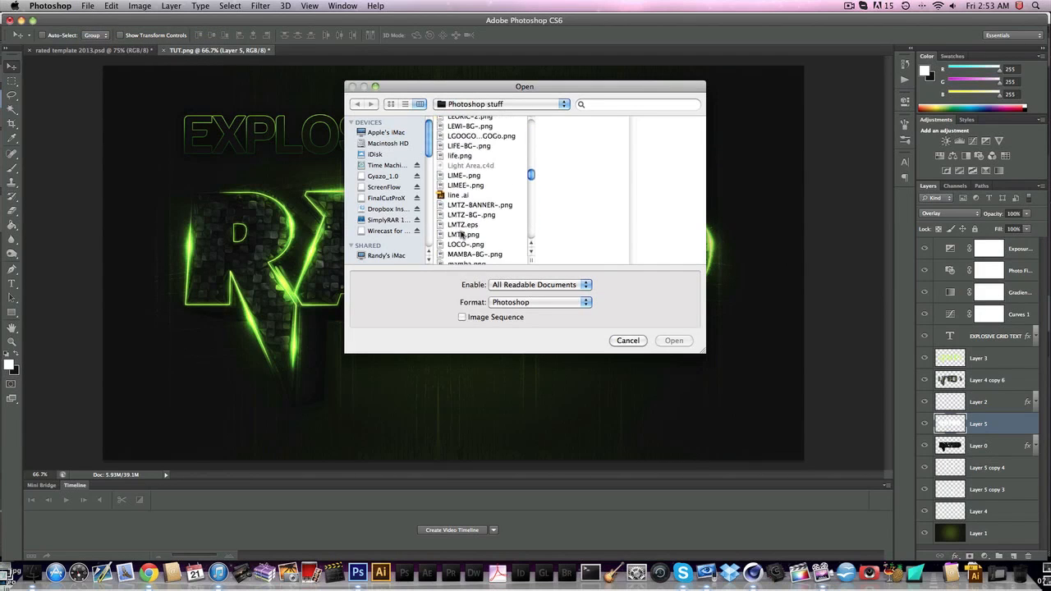
{"action": "scroll", "coordinate": [461, 236], "scroll_direction": "up", "scroll_amount": 8}
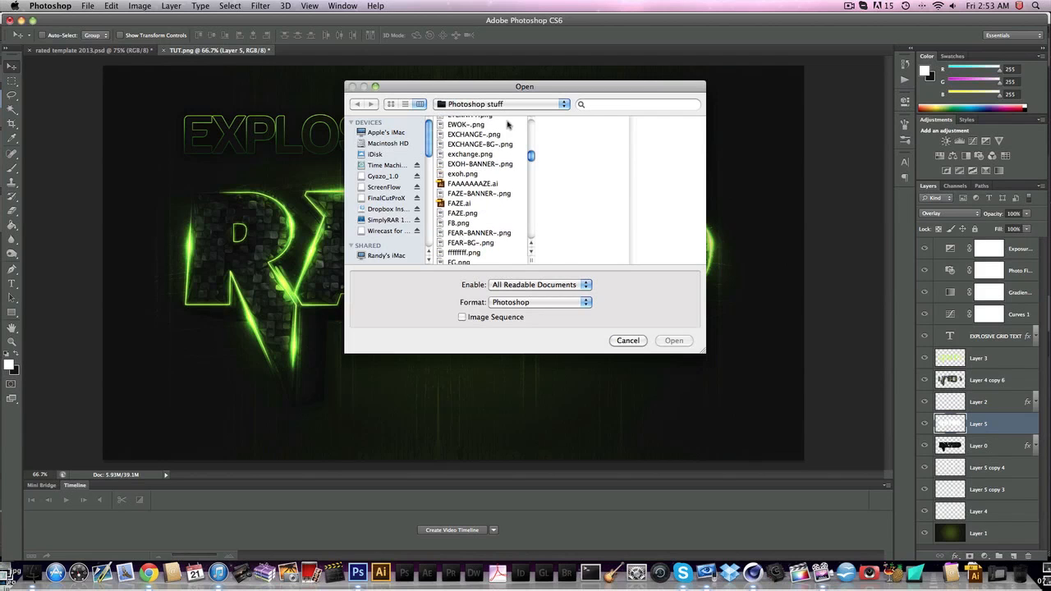
{"action": "left_click", "coordinate": [477, 176]}
{"action": "key", "text": "Return"}
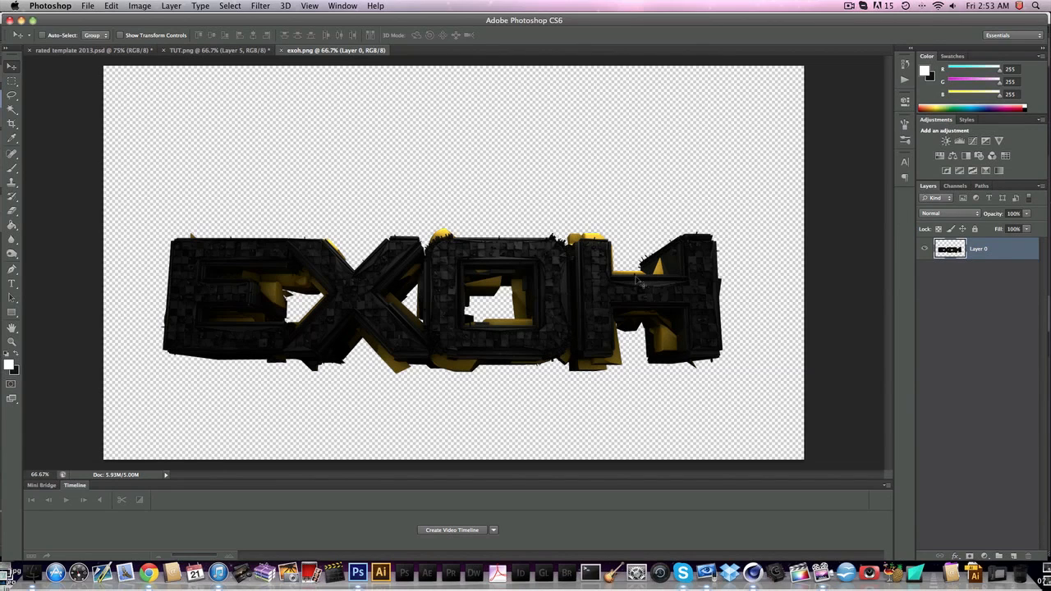
Move the EXOH artwork up above the middle of the canvas and set the view zoom to 100 %
{"action": "left_click_drag", "start_coordinate": [502, 306], "coordinate": [498, 261]}
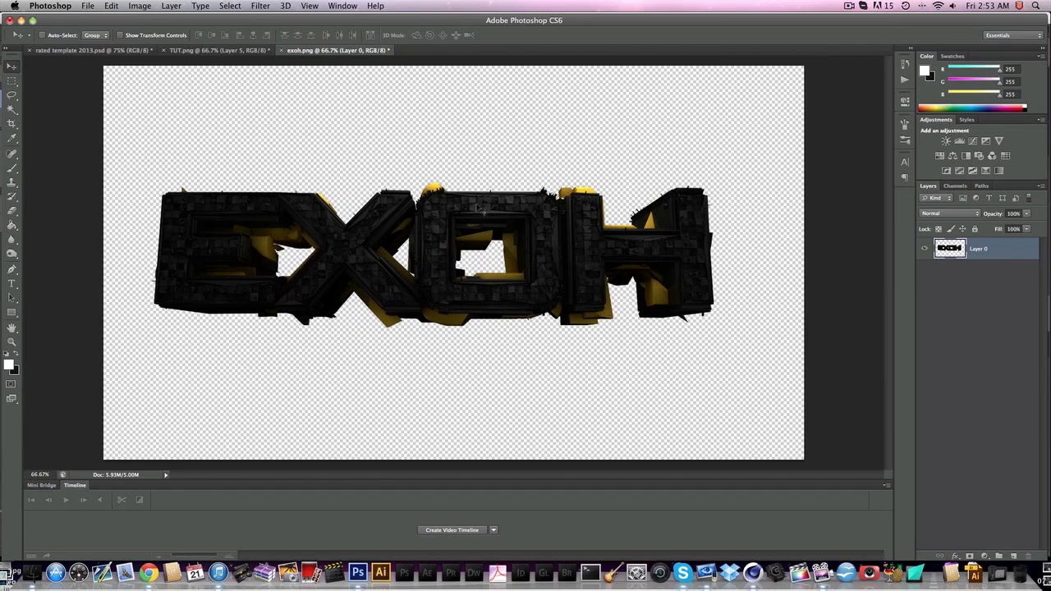
{"action": "left_click", "coordinate": [51, 475]}
{"action": "type", "text": "100"}
{"action": "key", "text": "Return"}
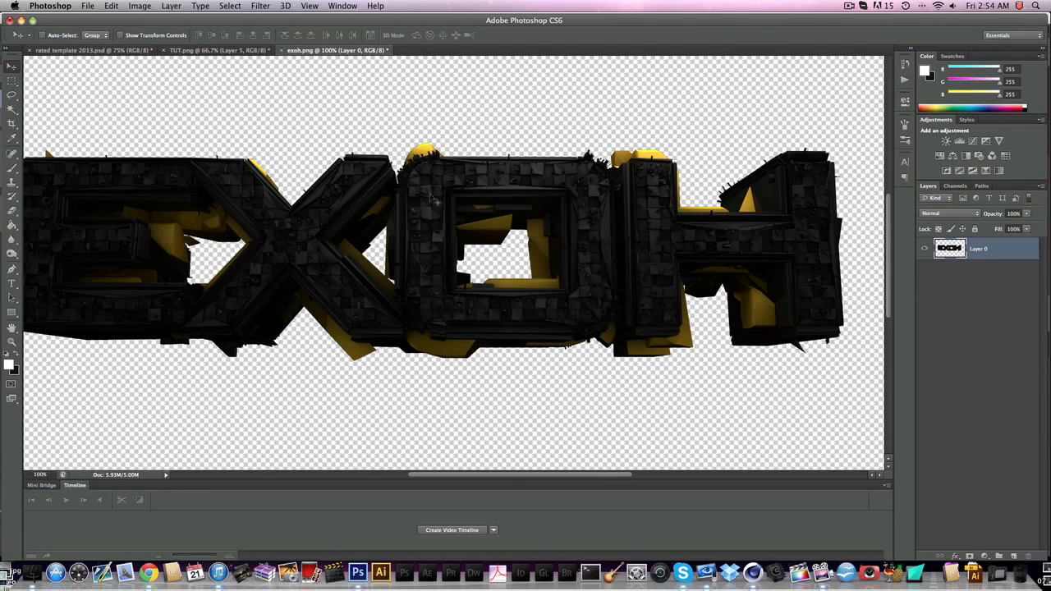
{"action": "scroll", "coordinate": [477, 269], "scroll_direction": "left", "scroll_amount": 4}
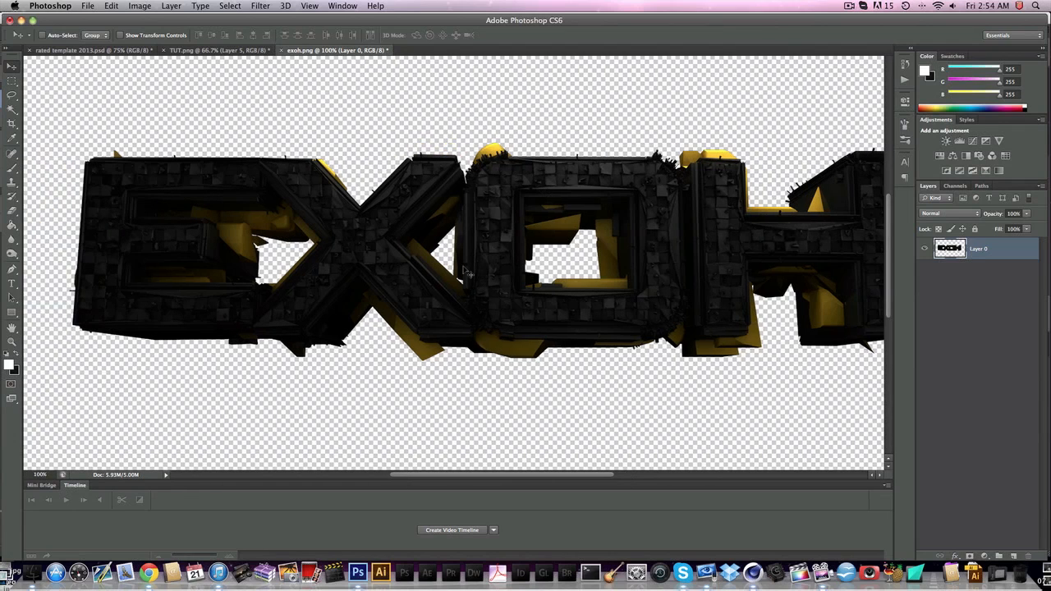
{"action": "scroll", "coordinate": [593, 255], "scroll_direction": "right", "scroll_amount": 4}
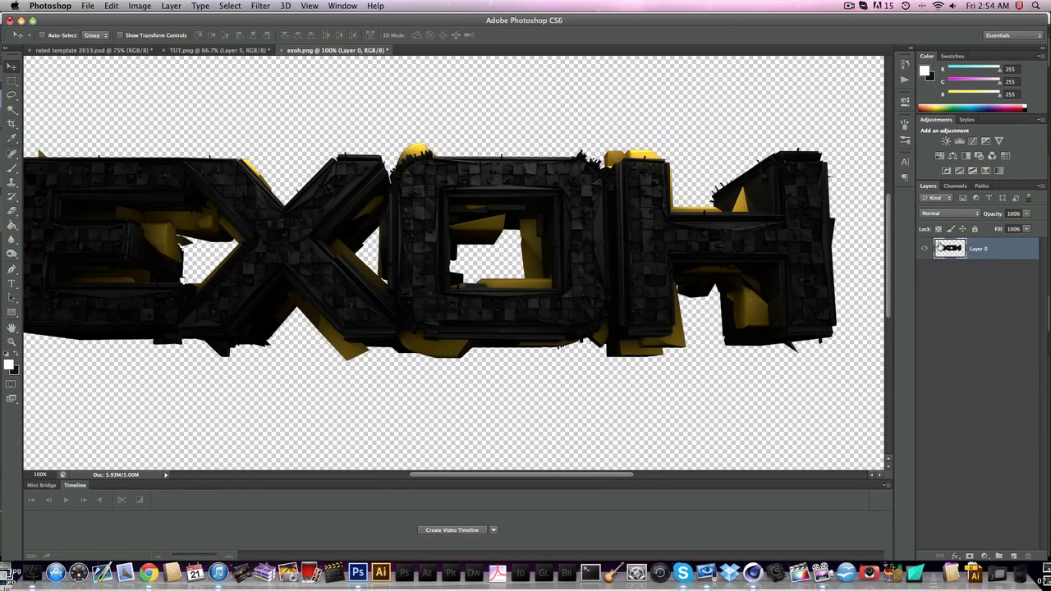
{"action": "left_click", "coordinate": [923, 248]}
{"action": "left_click", "coordinate": [922, 249]}
{"action": "scroll", "coordinate": [600, 279], "scroll_direction": "left", "scroll_amount": 3}
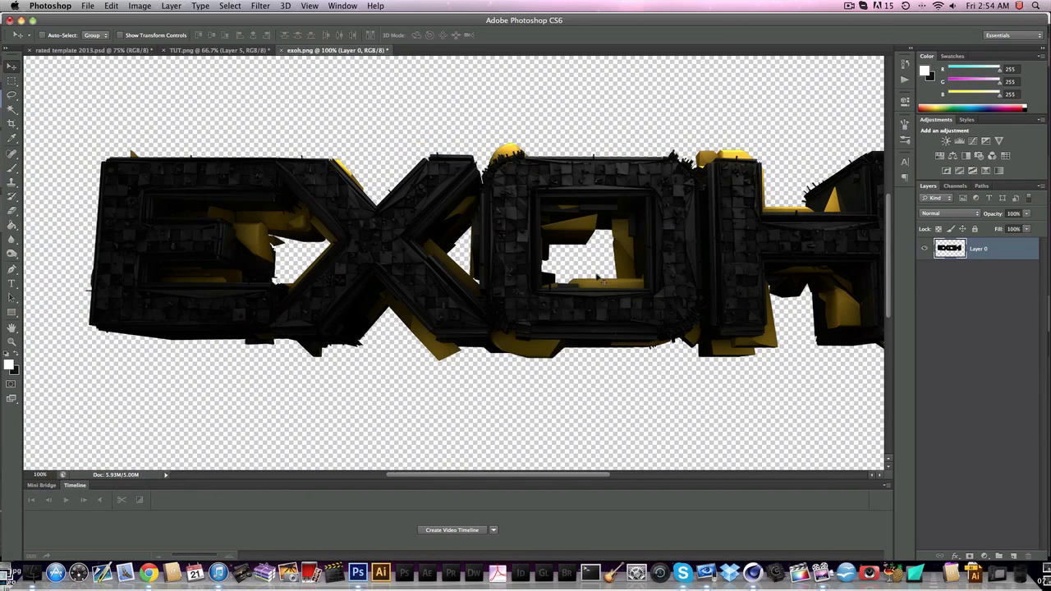
{"action": "scroll", "coordinate": [596, 276], "scroll_direction": "right", "scroll_amount": 1}
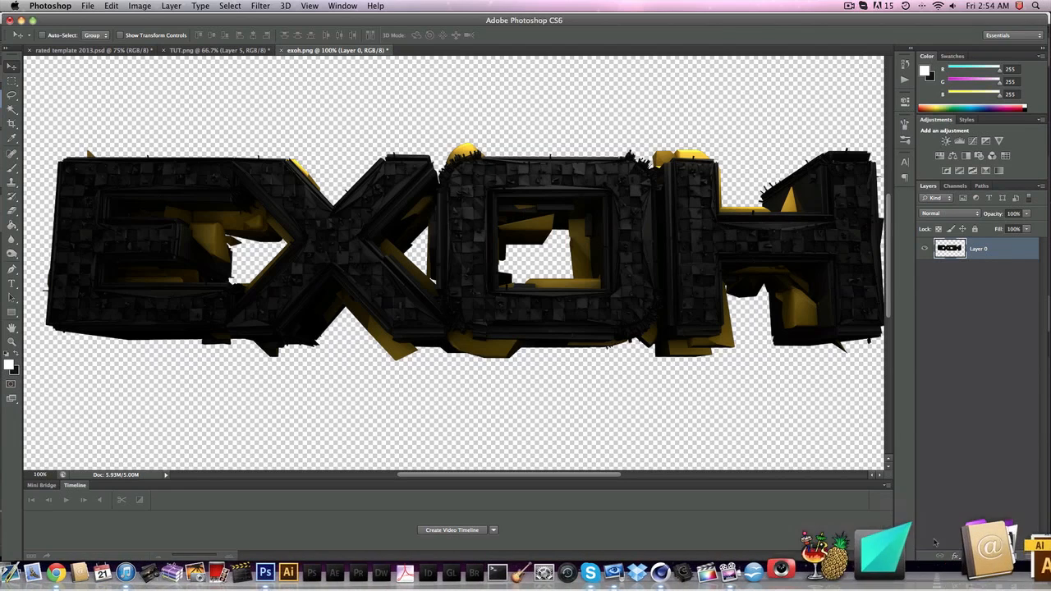
Add a Gradient Overlay to the EXOH layer with the grey-to-white preset and check the grey stop's colour
{"action": "left_click", "coordinate": [956, 556]}
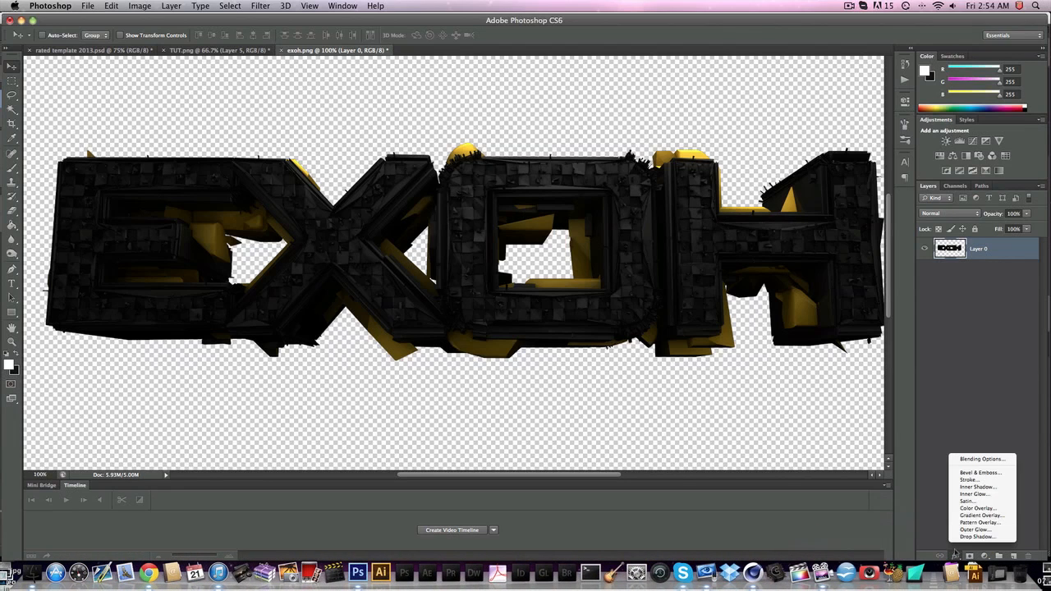
{"action": "left_click", "coordinate": [978, 514]}
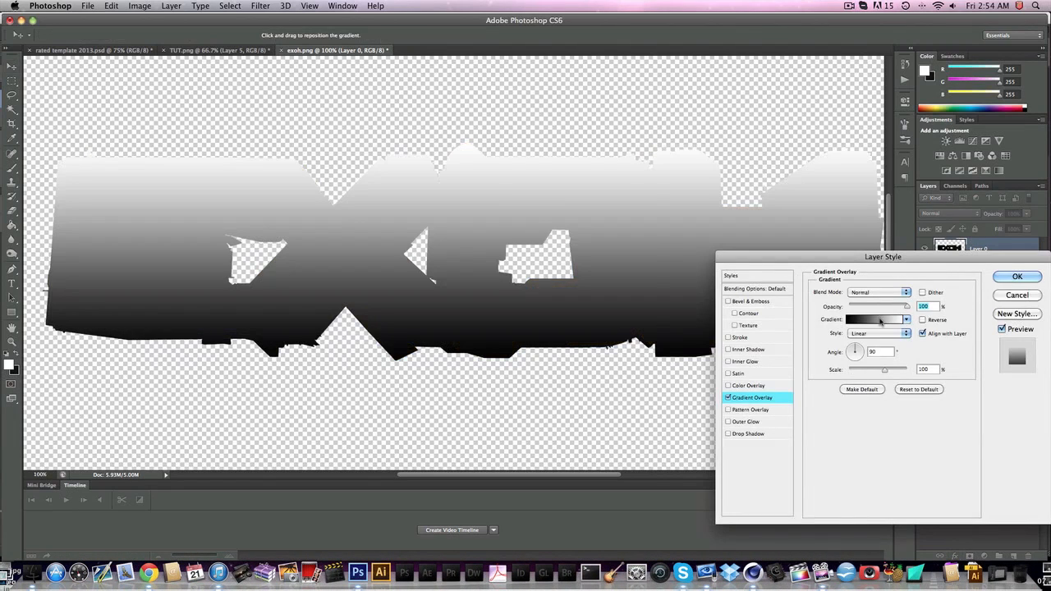
{"action": "left_click", "coordinate": [881, 320]}
{"action": "scroll", "coordinate": [530, 185], "scroll_direction": "down", "scroll_amount": 3}
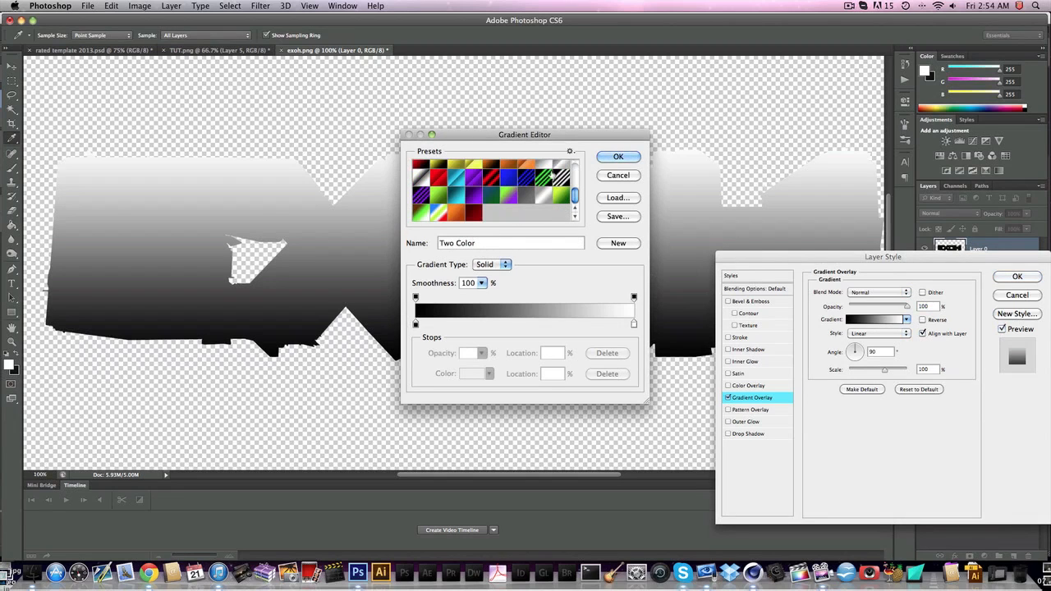
{"action": "left_click", "coordinate": [546, 168]}
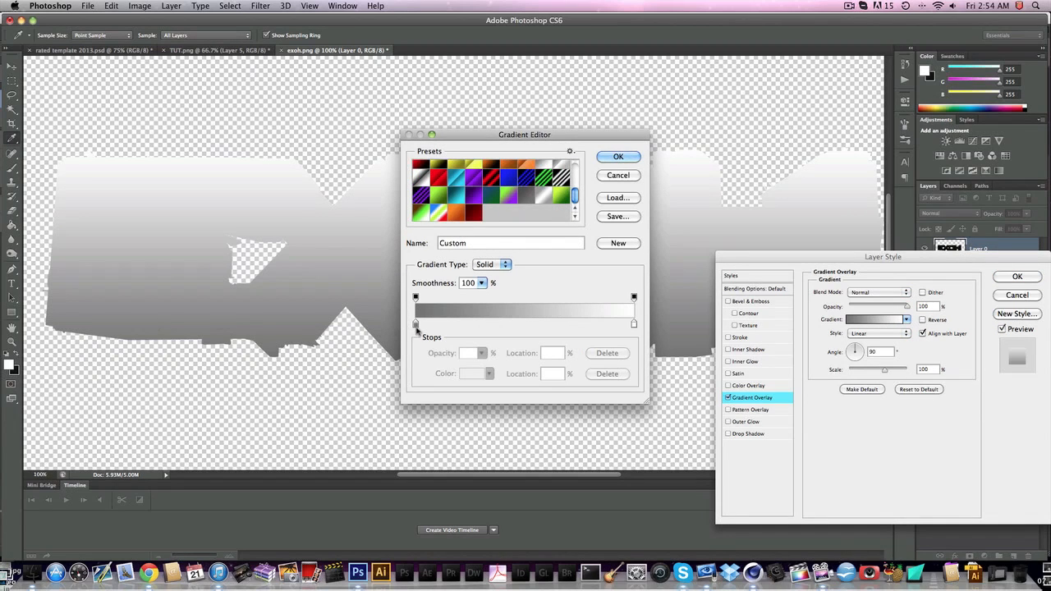
{"action": "left_click", "coordinate": [415, 323]}
{"action": "left_click", "coordinate": [469, 375]}
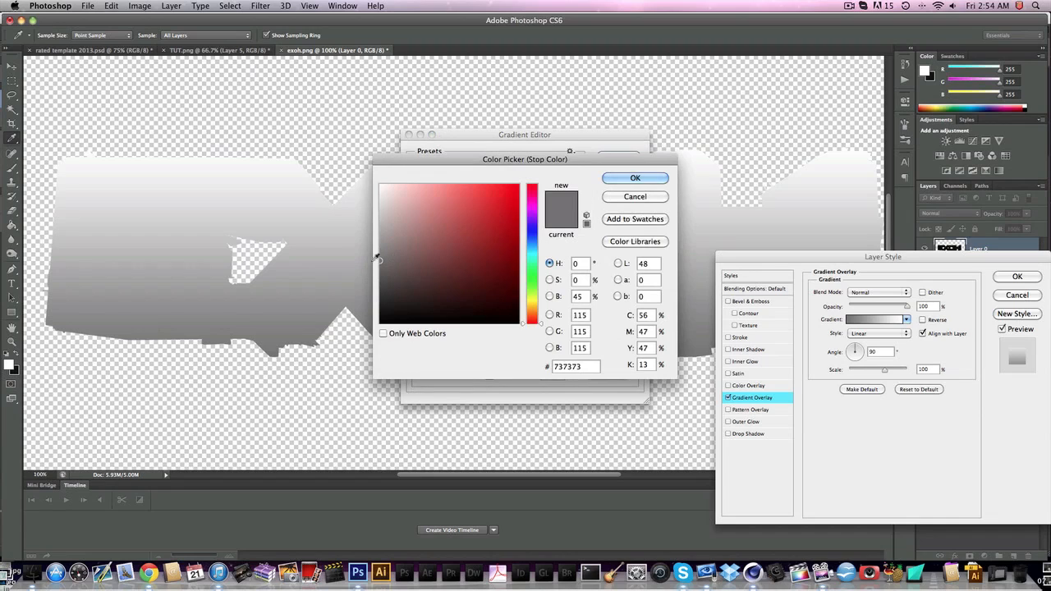
{"action": "key", "text": "Return"}
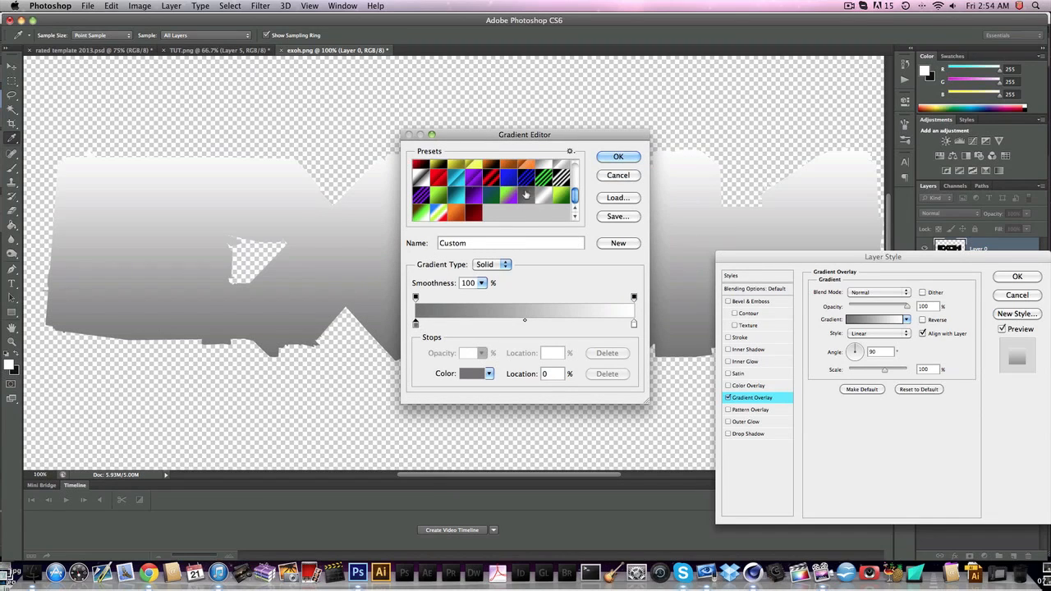
Try the Foreground to Background gradient preset on the overlay and check its black end stop's colour
{"action": "scroll", "coordinate": [525, 195], "scroll_direction": "up", "scroll_amount": 5}
{"action": "left_click", "coordinate": [420, 169]}
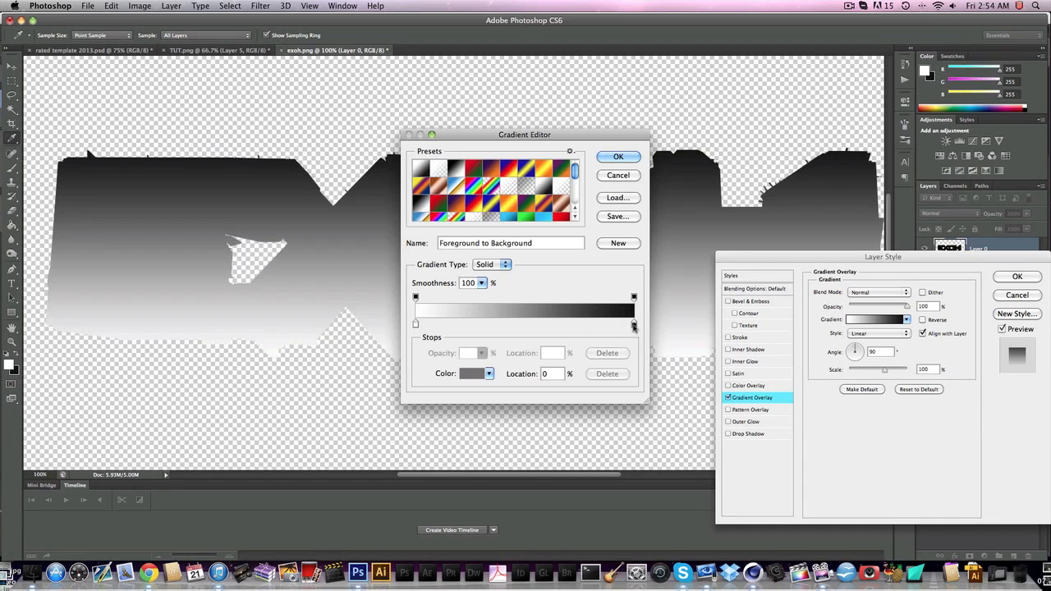
{"action": "left_click", "coordinate": [633, 326]}
{"action": "left_click", "coordinate": [472, 373]}
{"action": "key", "text": "Return"}
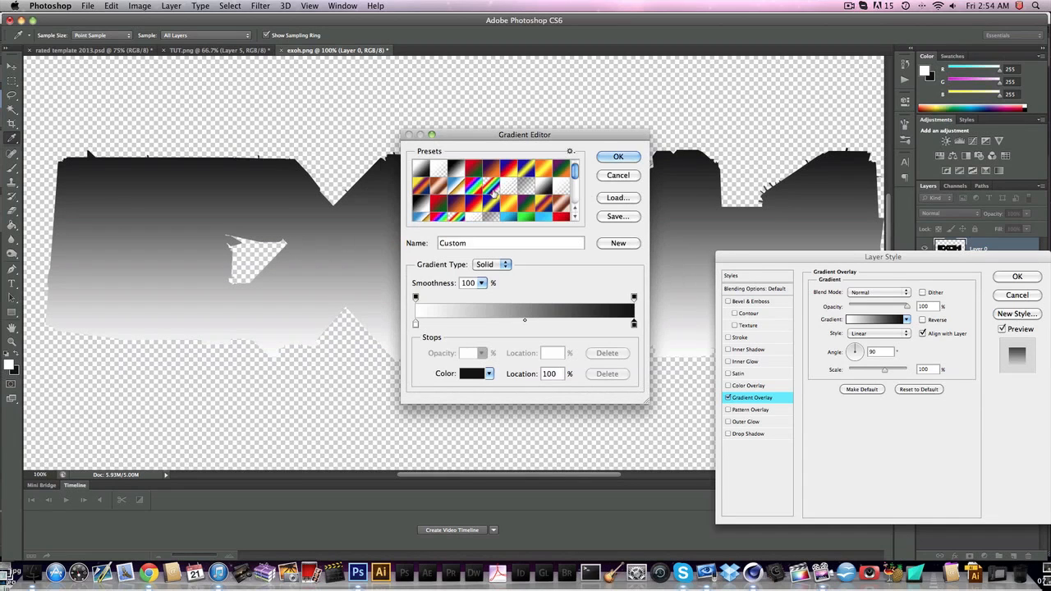
Switch the overlay gradient to the black-to-white preset and recolour its black stop to grey 8e8e8e
{"action": "left_click", "coordinate": [456, 170]}
{"action": "left_click", "coordinate": [415, 325]}
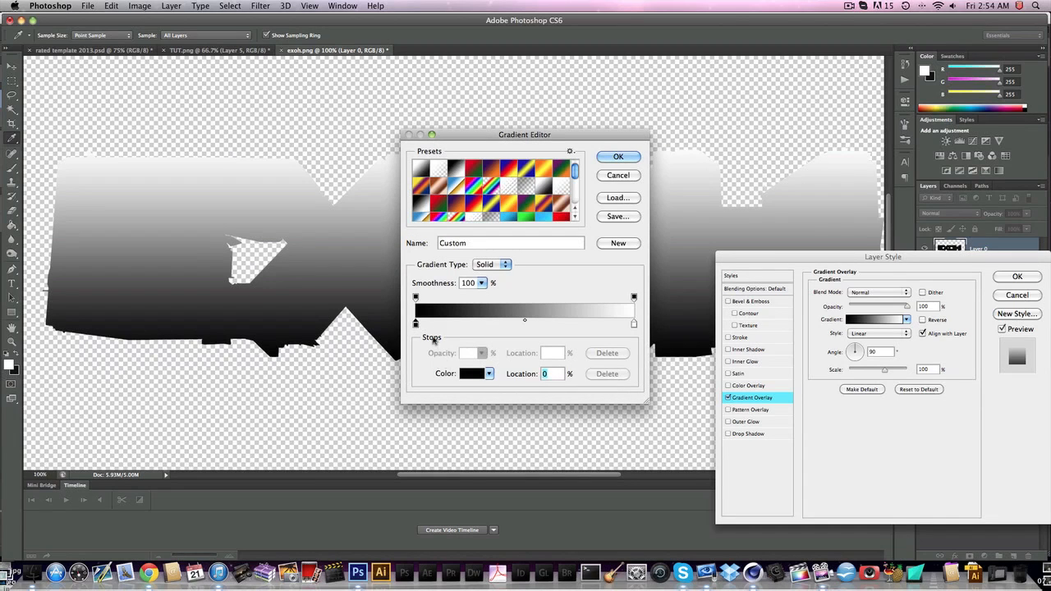
{"action": "left_click", "coordinate": [477, 375]}
{"action": "left_click_drag", "start_coordinate": [469, 276], "coordinate": [351, 243]}
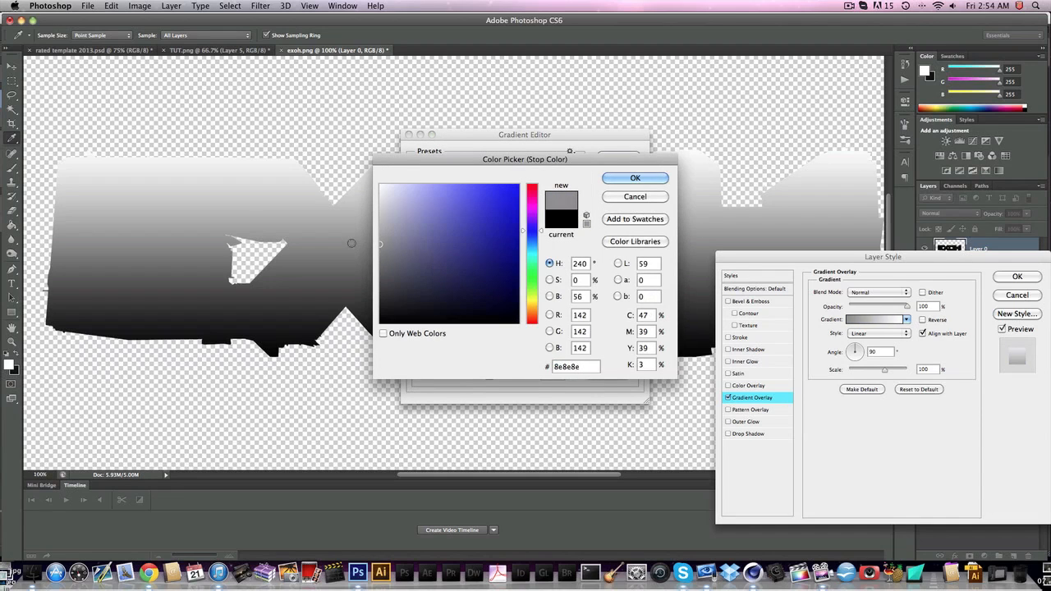
{"action": "key", "text": "Return"}
{"action": "key", "text": "Return"}
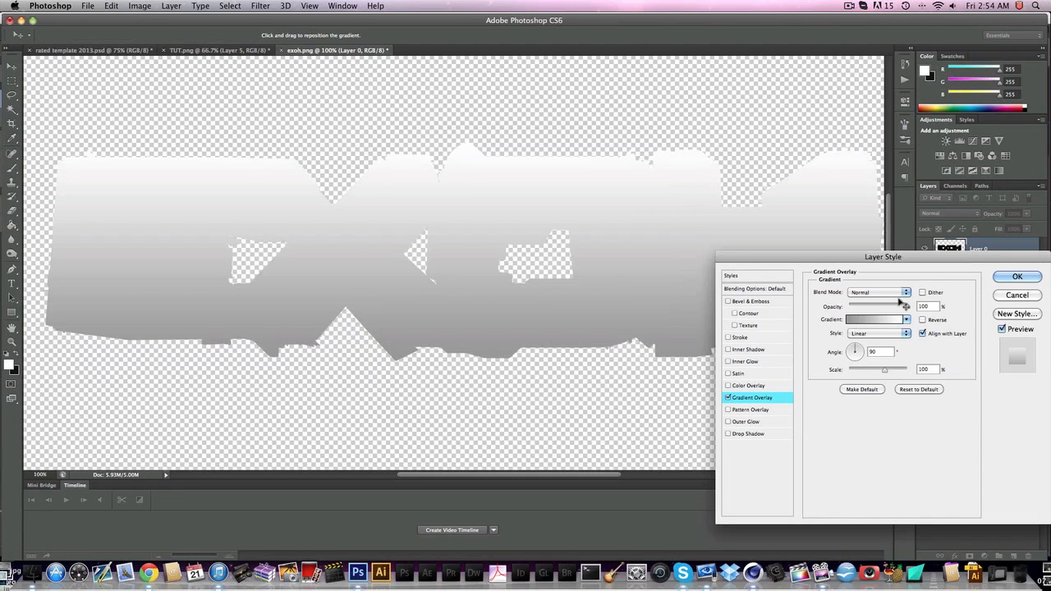
Set the Gradient Overlay style to Reflected, reverse the gradient and raise its scale to 150 %
{"action": "left_click", "coordinate": [903, 333]}
{"action": "left_click", "coordinate": [895, 362]}
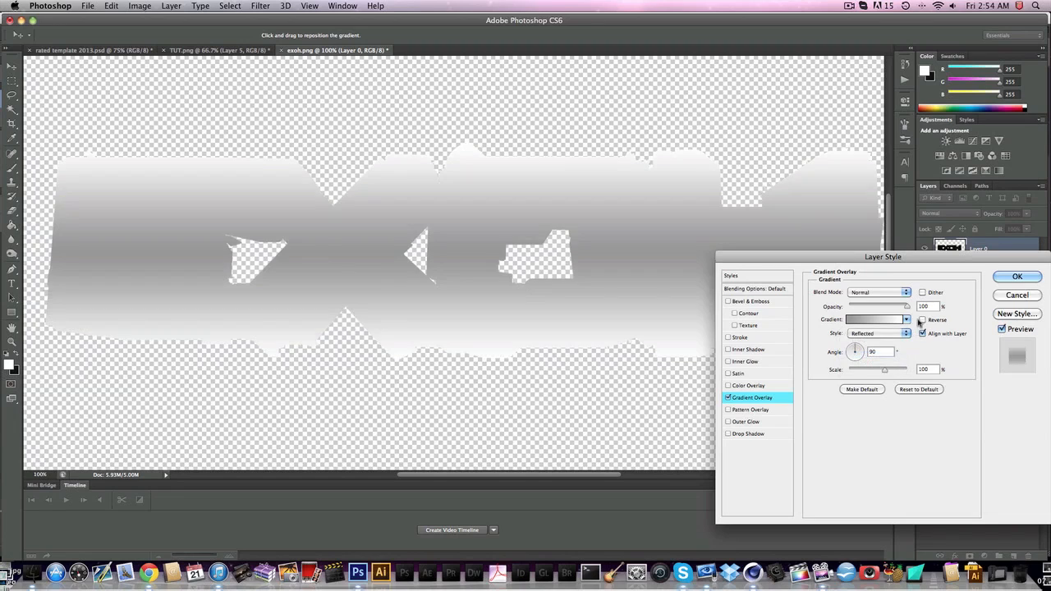
{"action": "left_click", "coordinate": [922, 320]}
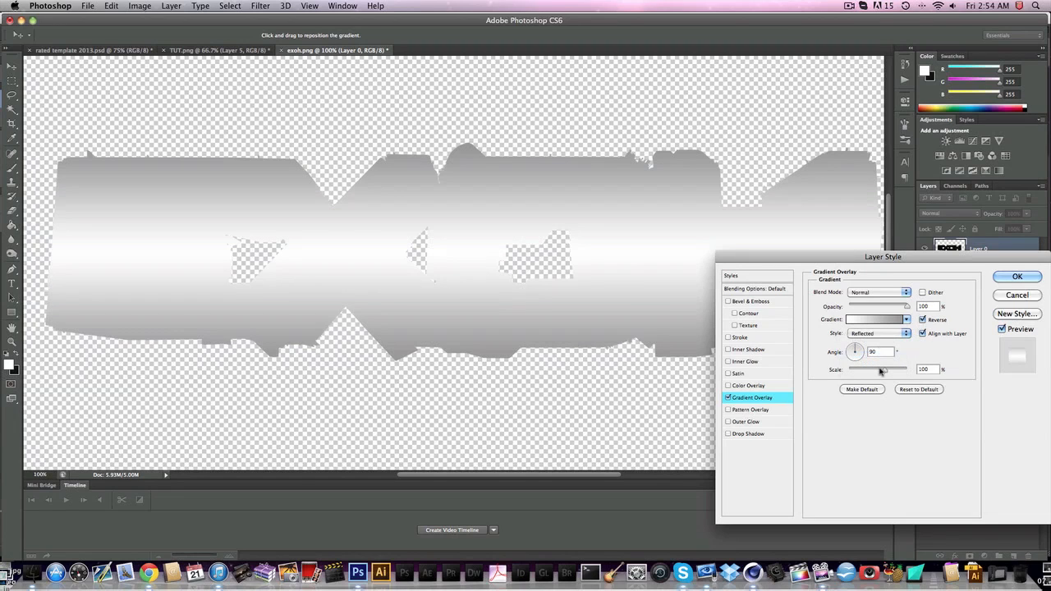
{"action": "left_click_drag", "start_coordinate": [881, 372], "coordinate": [907, 370]}
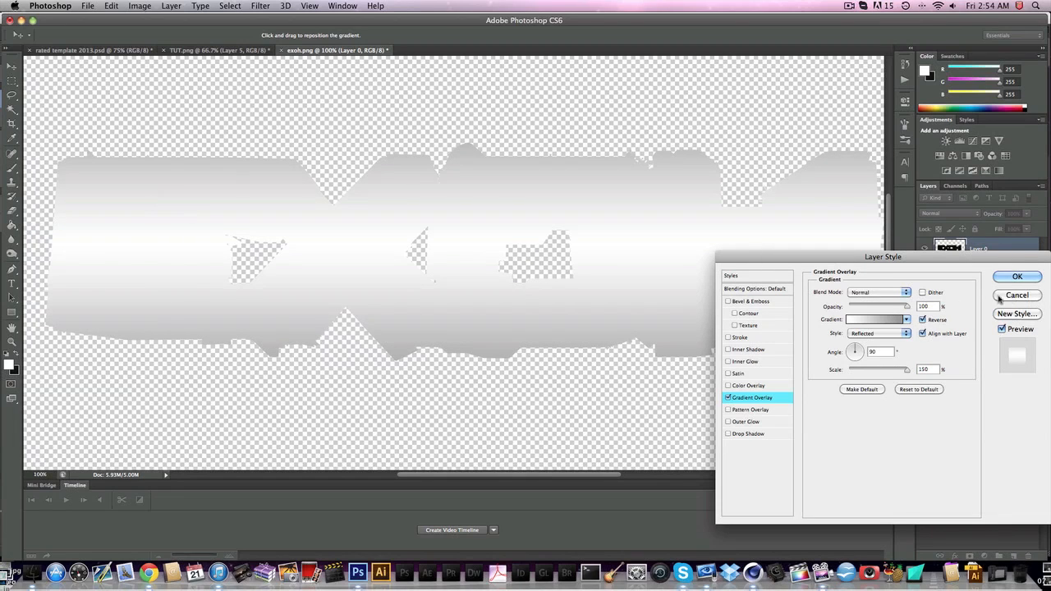
Set the Gradient Overlay's blend mode to Overlay and apply the layer style
{"action": "left_click", "coordinate": [860, 296]}
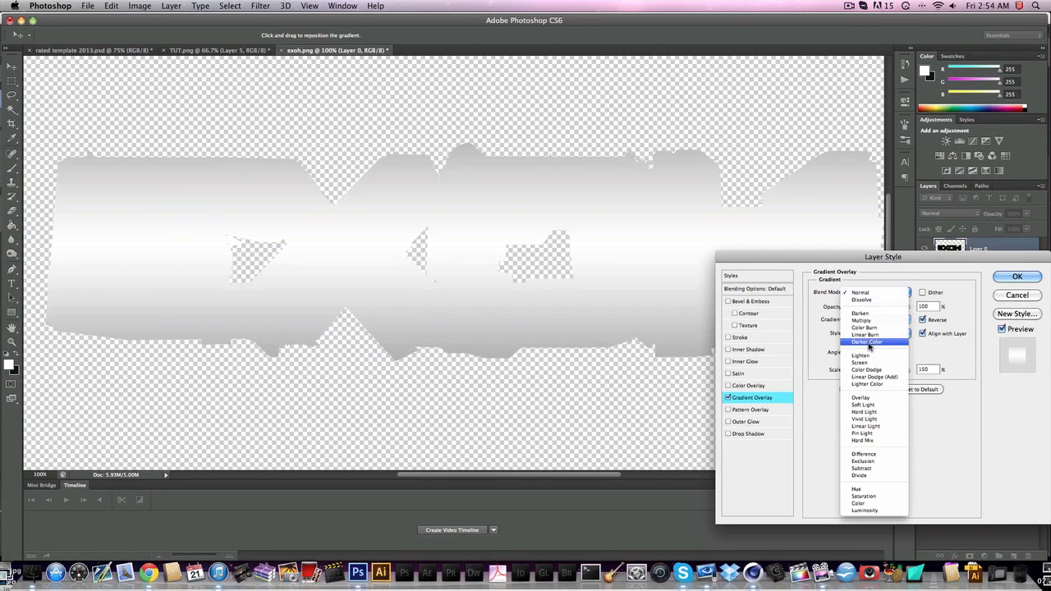
{"action": "left_click", "coordinate": [873, 399]}
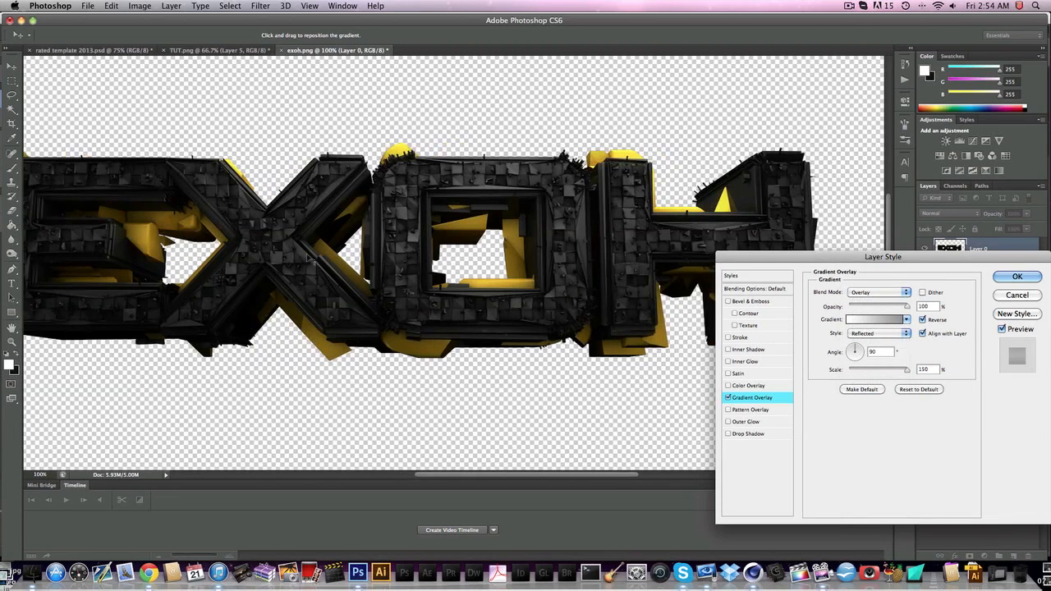
{"action": "key", "text": "Return"}
{"action": "scroll", "coordinate": [645, 235], "scroll_direction": "left", "scroll_amount": 5}
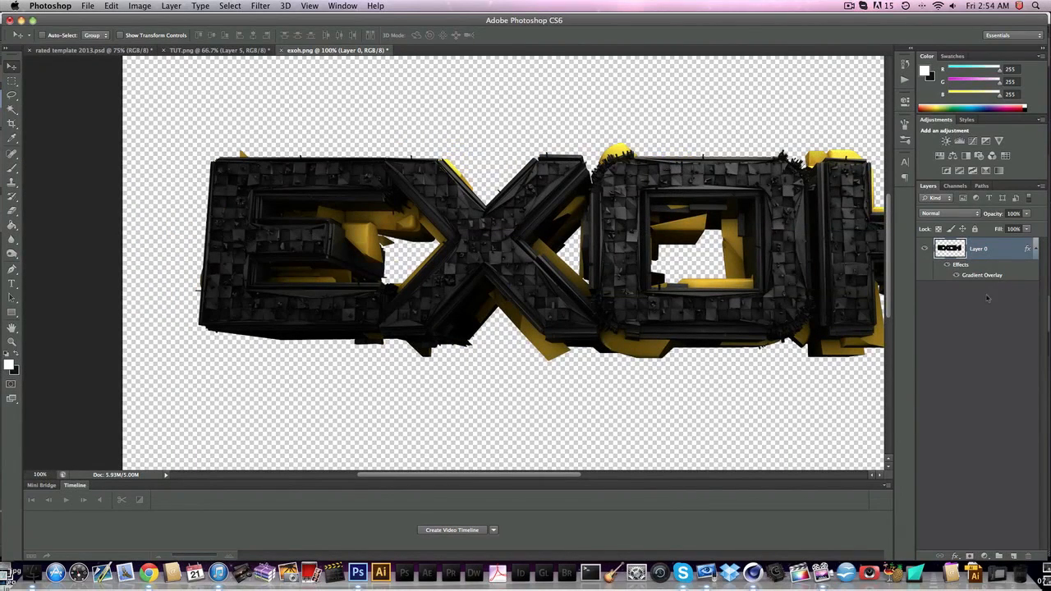
Rasterize the layer style of Layer 0 and duplicate the layer
{"action": "right_click", "coordinate": [1012, 259]}
{"action": "left_click", "coordinate": [883, 266]}
{"action": "left_click", "coordinate": [924, 249]}
{"action": "left_click", "coordinate": [925, 249]}
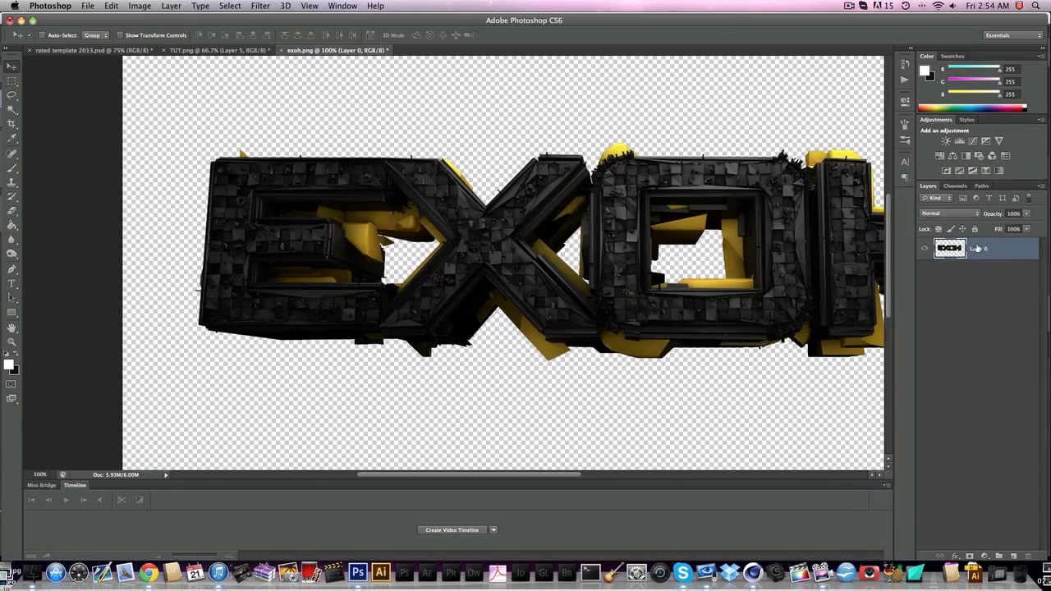
{"action": "key", "text": "super+j"}
{"action": "scroll", "coordinate": [762, 279], "scroll_direction": "right", "scroll_amount": 2}
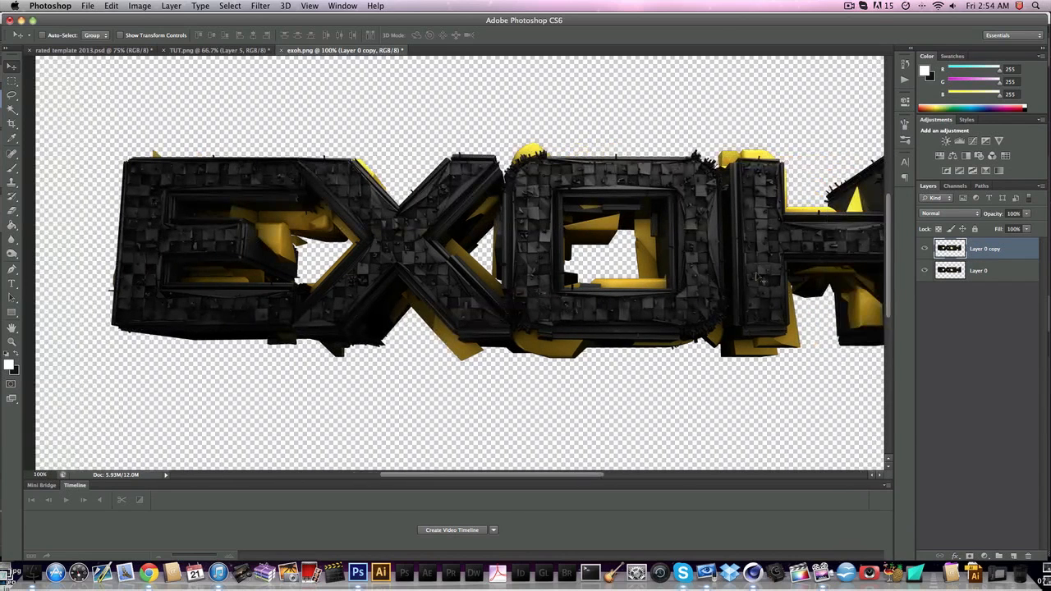
Try the Glowing Edges filter on the duplicated EXOH layer and undo it
{"action": "left_click", "coordinate": [270, 5]}
{"action": "left_click", "coordinate": [279, 64]}
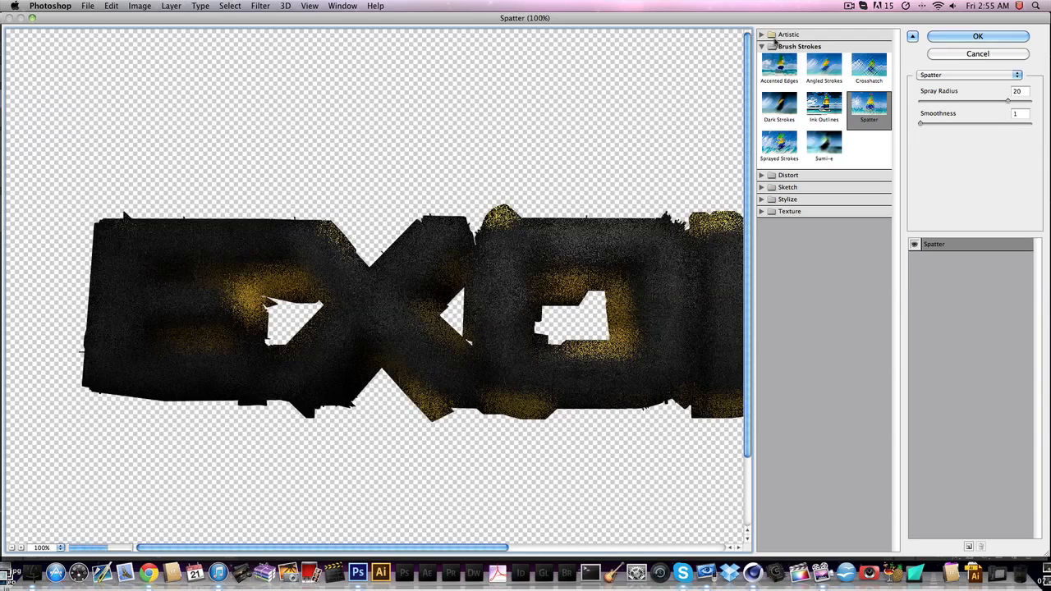
{"action": "left_click", "coordinate": [771, 46]}
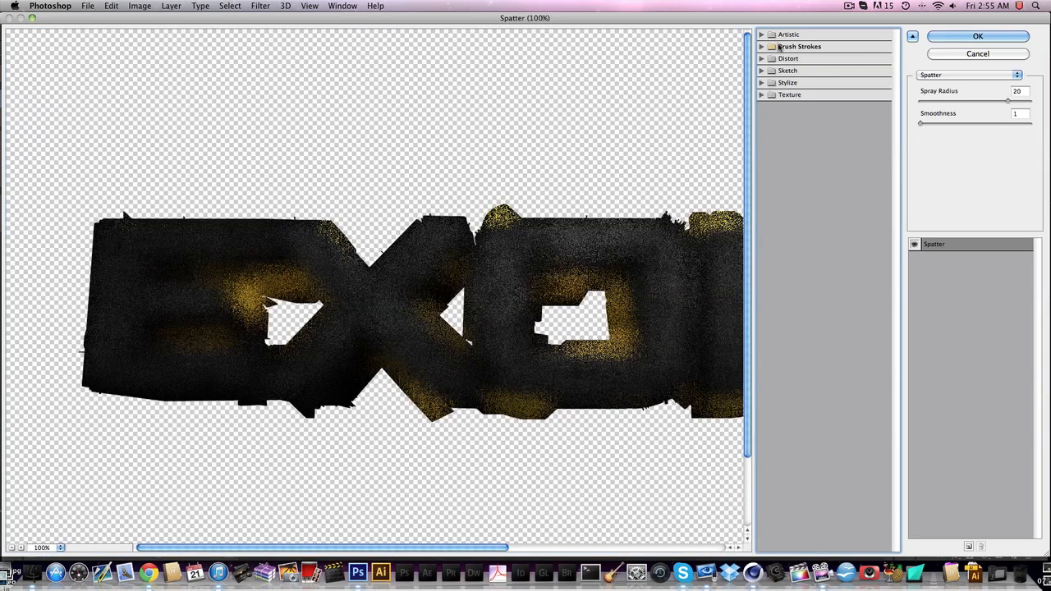
{"action": "left_click", "coordinate": [787, 83]}
{"action": "left_click", "coordinate": [780, 112]}
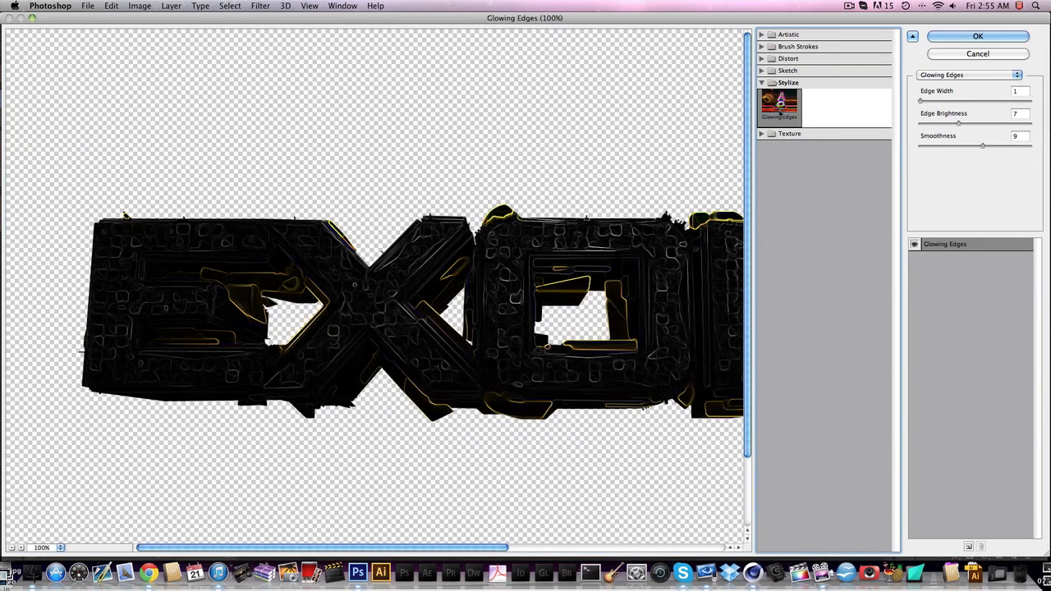
{"action": "key", "text": "Return"}
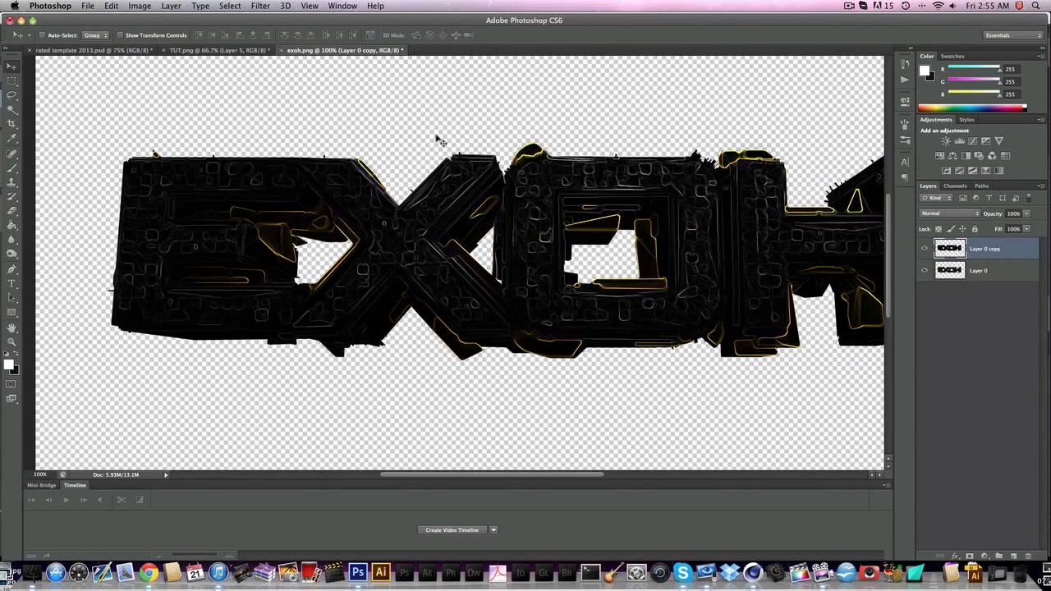
{"action": "key", "text": "super+z"}
Apply the Glowing Edges filter to the duplicate layer with edge width 1, edge brightness 7 and smoothness 9
{"action": "left_click", "coordinate": [260, 6]}
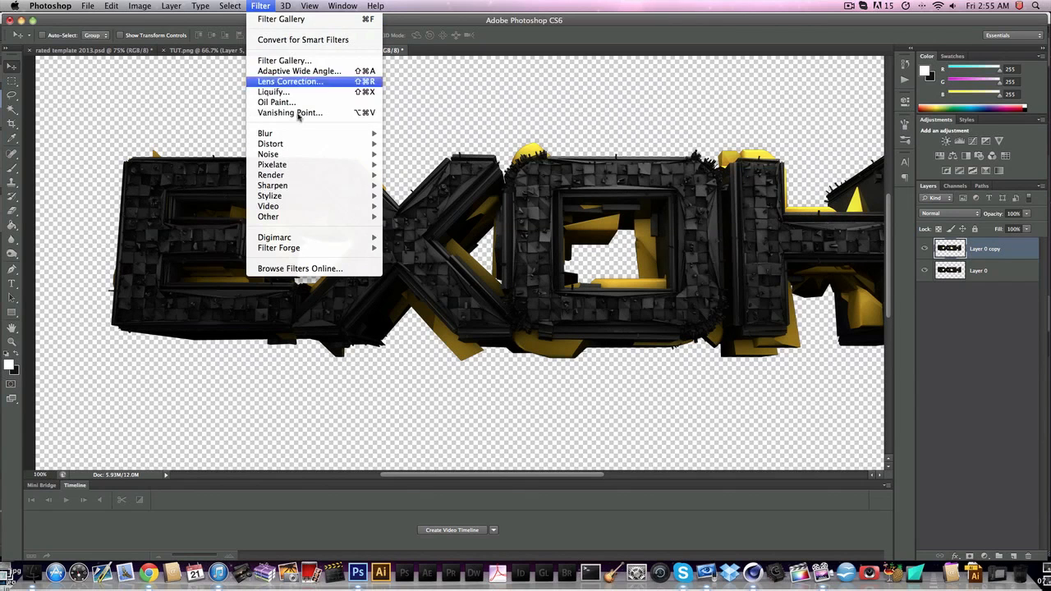
{"action": "left_click", "coordinate": [283, 60]}
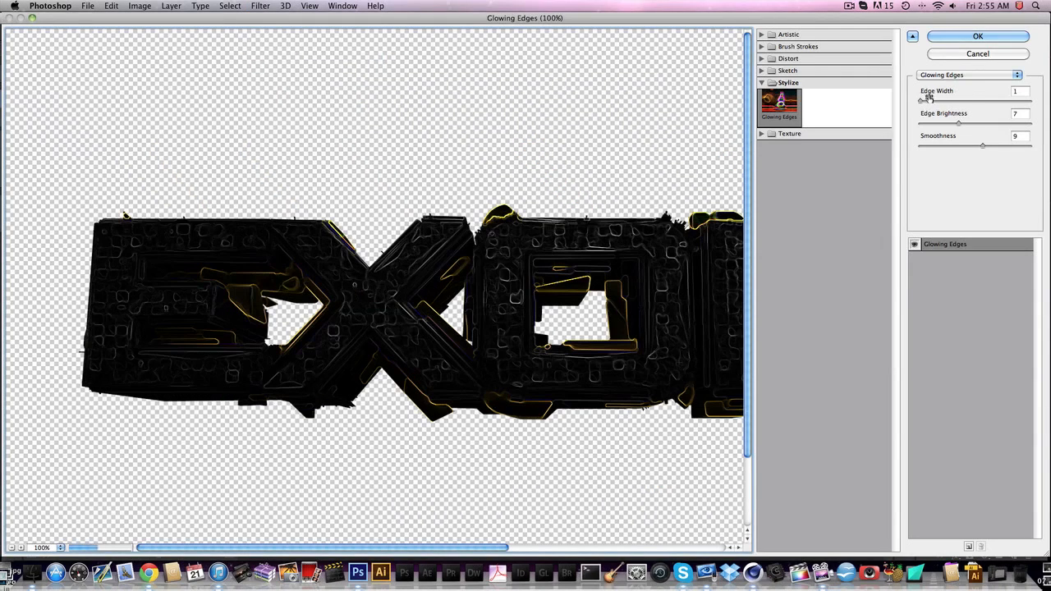
{"action": "left_click_drag", "start_coordinate": [1018, 92], "coordinate": [1007, 116]}
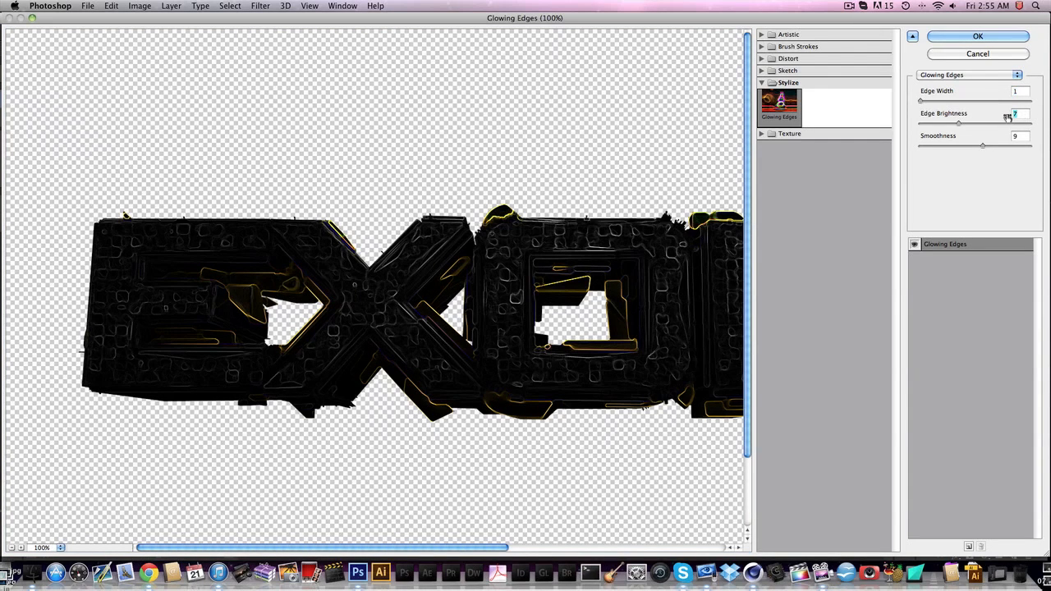
{"action": "left_click", "coordinate": [966, 37]}
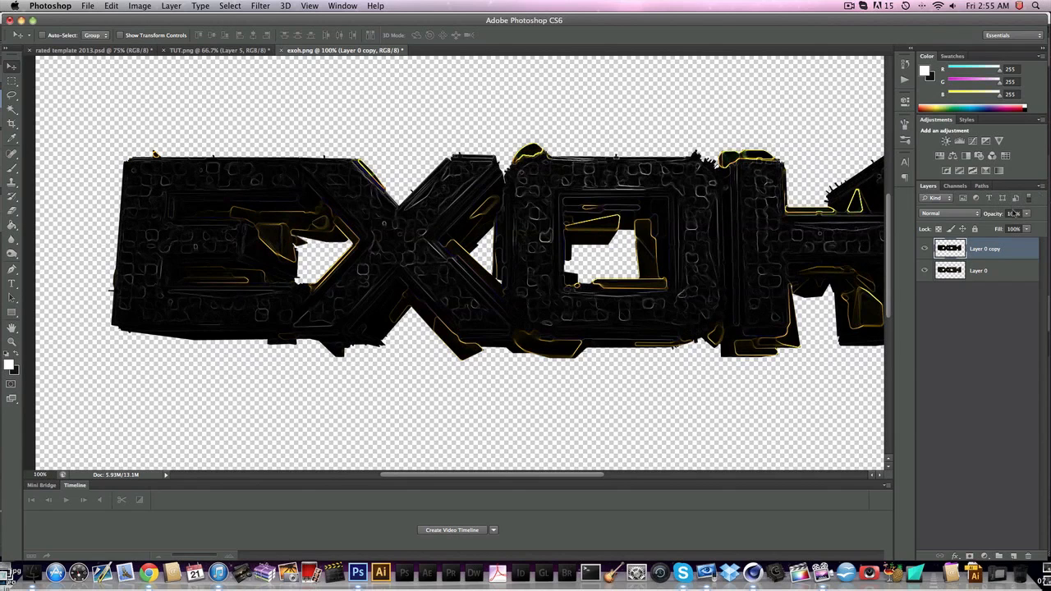
Lower the Glowing Edges layer's opacity to 25 % and merge it down into Layer 0
{"action": "key", "text": "Return"}
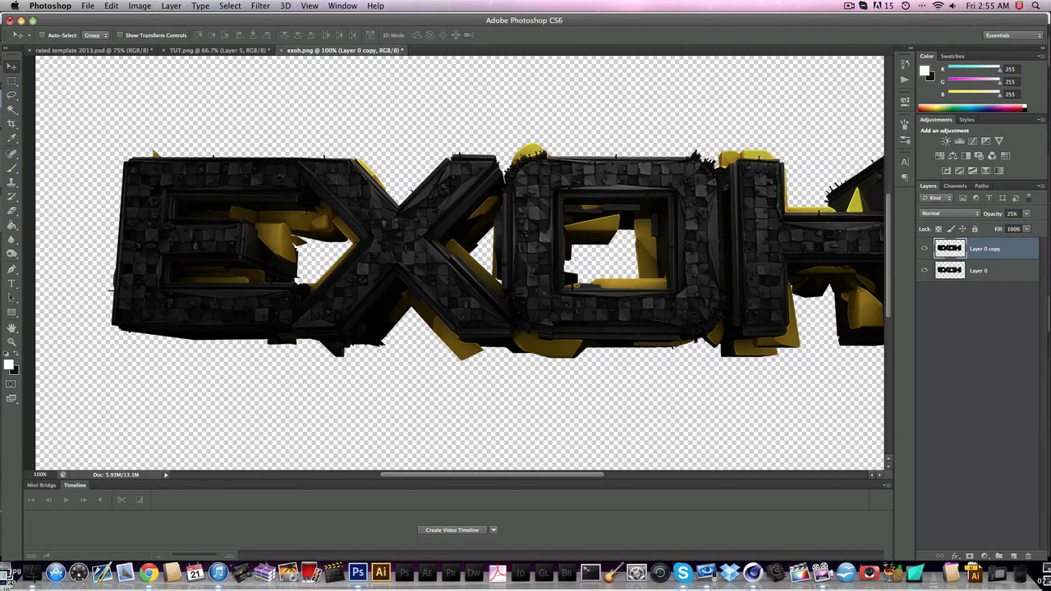
{"action": "right_click", "coordinate": [1002, 250]}
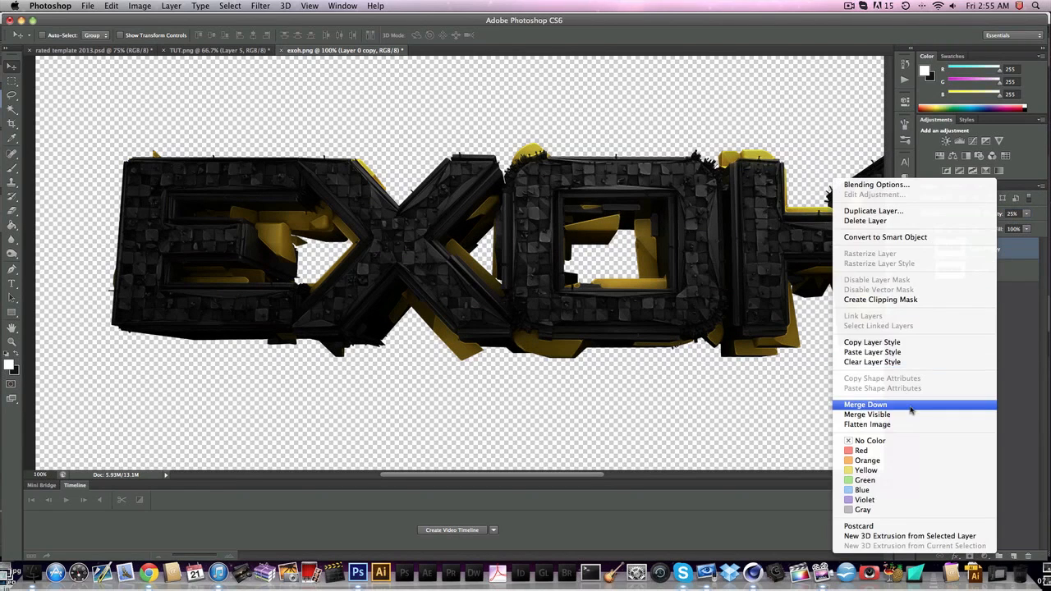
{"action": "left_click", "coordinate": [845, 404]}
{"action": "scroll", "coordinate": [496, 246], "scroll_direction": "right", "scroll_amount": 4}
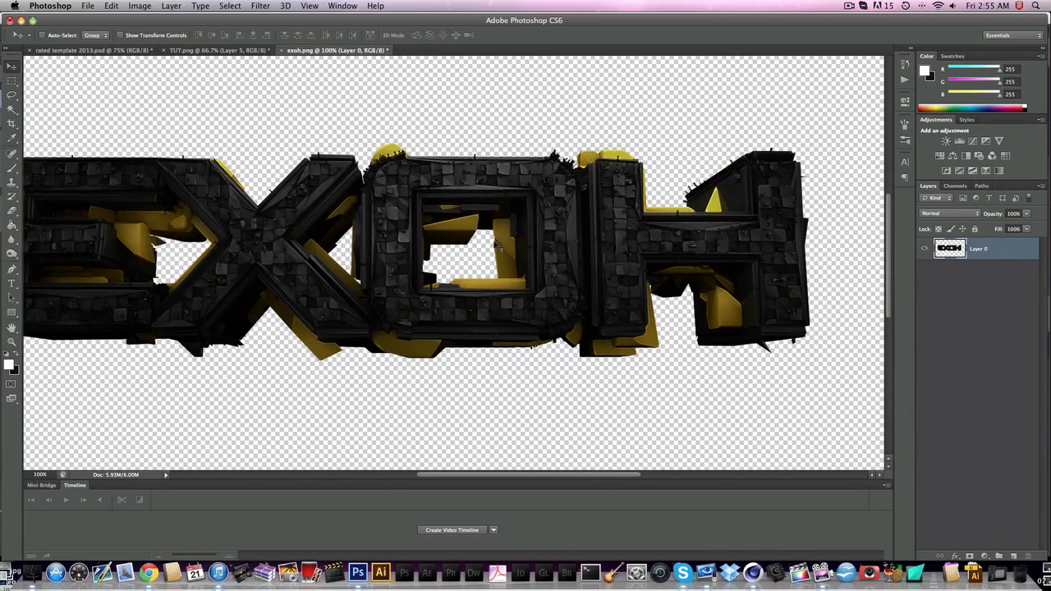
{"action": "scroll", "coordinate": [498, 247], "scroll_direction": "left", "scroll_amount": 6}
{"action": "scroll", "coordinate": [497, 247], "scroll_direction": "right", "scroll_amount": 6}
Apply the Oil Paint filter to the artwork with stylization 2.28, cleanliness 1, scale 3.91, bristle detail 2.75 and shine 1.3
{"action": "left_click", "coordinate": [261, 6]}
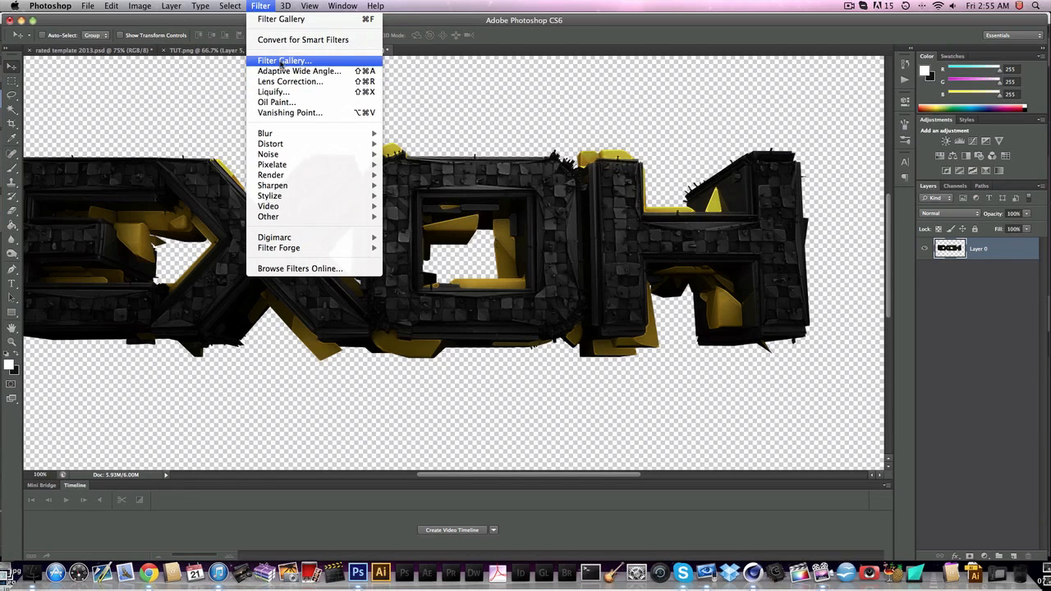
{"action": "left_click", "coordinate": [276, 102]}
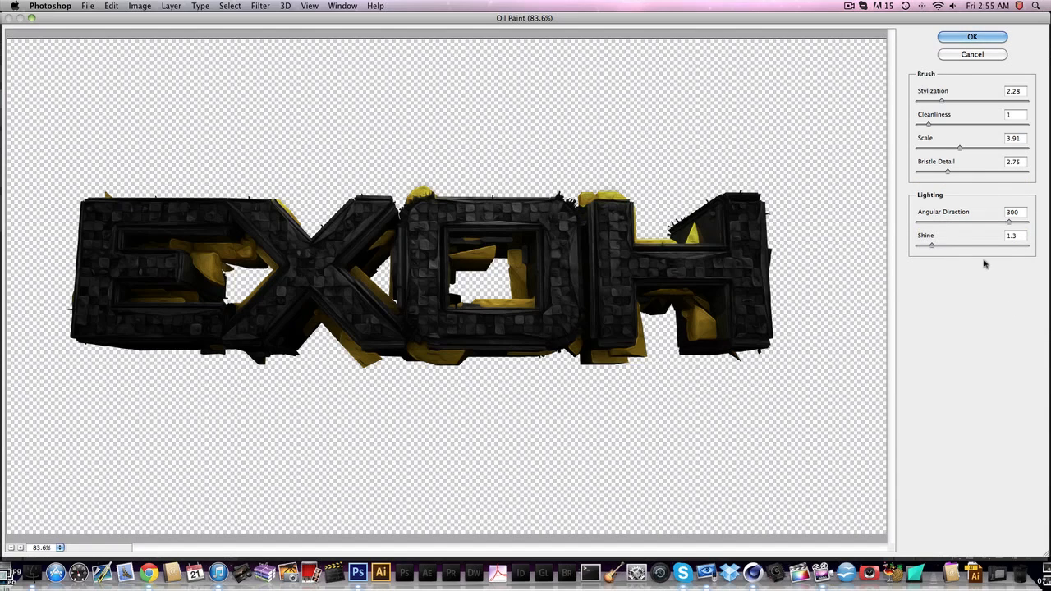
{"action": "left_click", "coordinate": [969, 36]}
{"action": "key", "text": "super+1"}
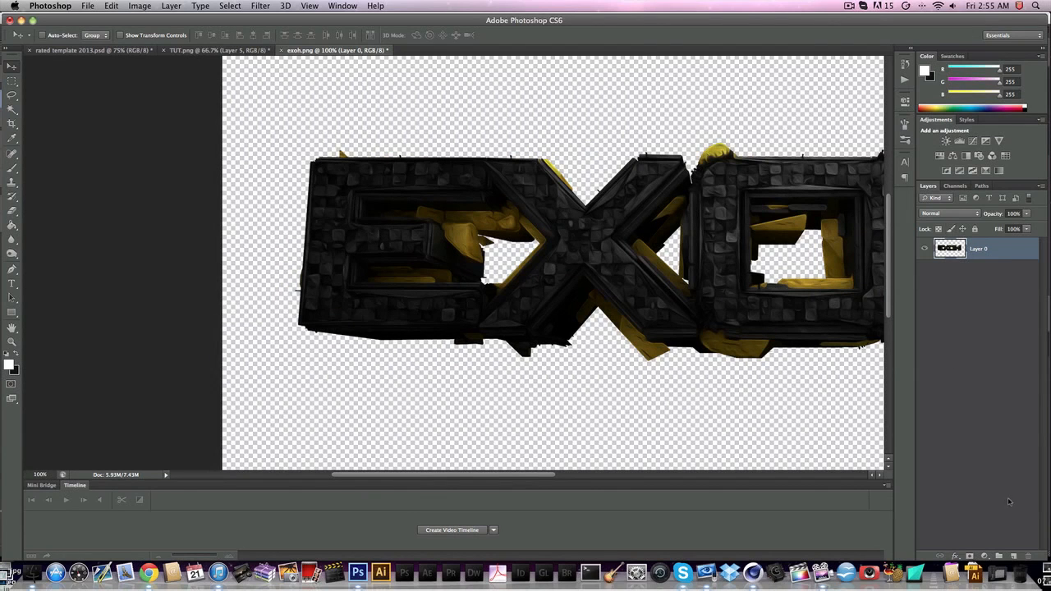
Add a new layer and paint over the letter E with a soft white 150 px brush
{"action": "left_click", "coordinate": [1013, 556]}
{"action": "left_click", "coordinate": [11, 169]}
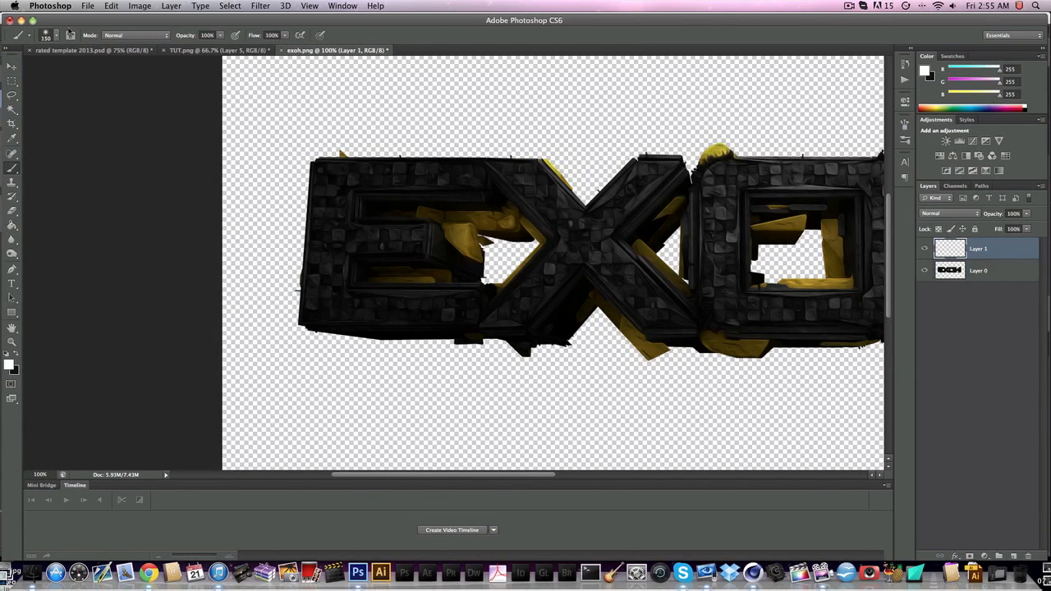
{"action": "scroll", "coordinate": [365, 276], "scroll_direction": "up", "scroll_amount": 8}
{"action": "scroll", "coordinate": [364, 276], "scroll_direction": "down", "scroll_amount": 9}
{"action": "scroll", "coordinate": [365, 275], "scroll_direction": "up", "scroll_amount": 3}
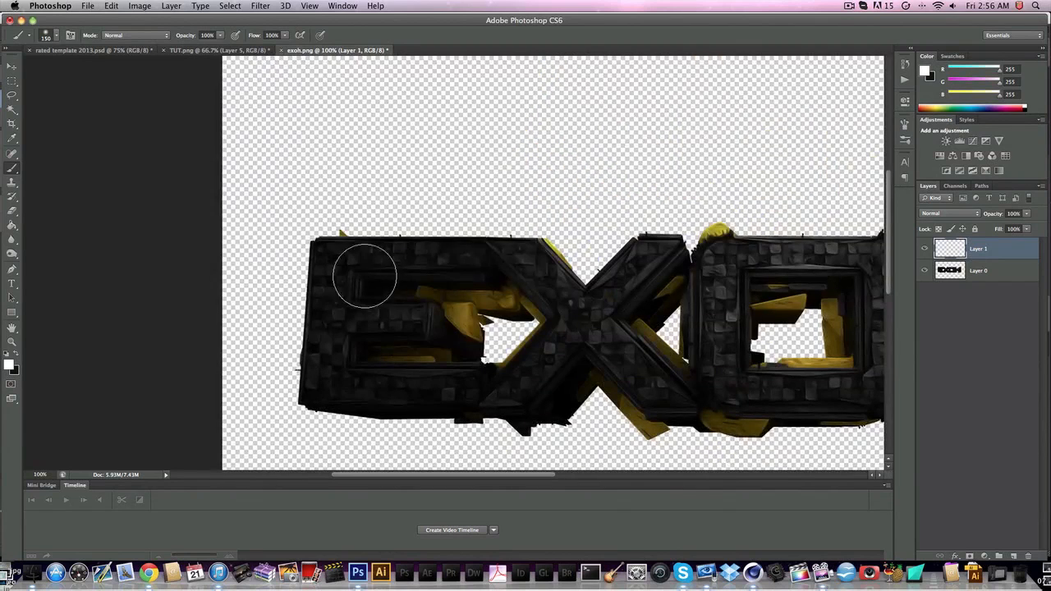
{"action": "mouse_move", "coordinate": [473, 244]}
{"action": "left_mouse_down"}
{"action": "mouse_move", "coordinate": [352, 247]}
{"action": "mouse_move", "coordinate": [336, 375]}
{"action": "mouse_move", "coordinate": [392, 395]}
{"action": "left_mouse_up"}
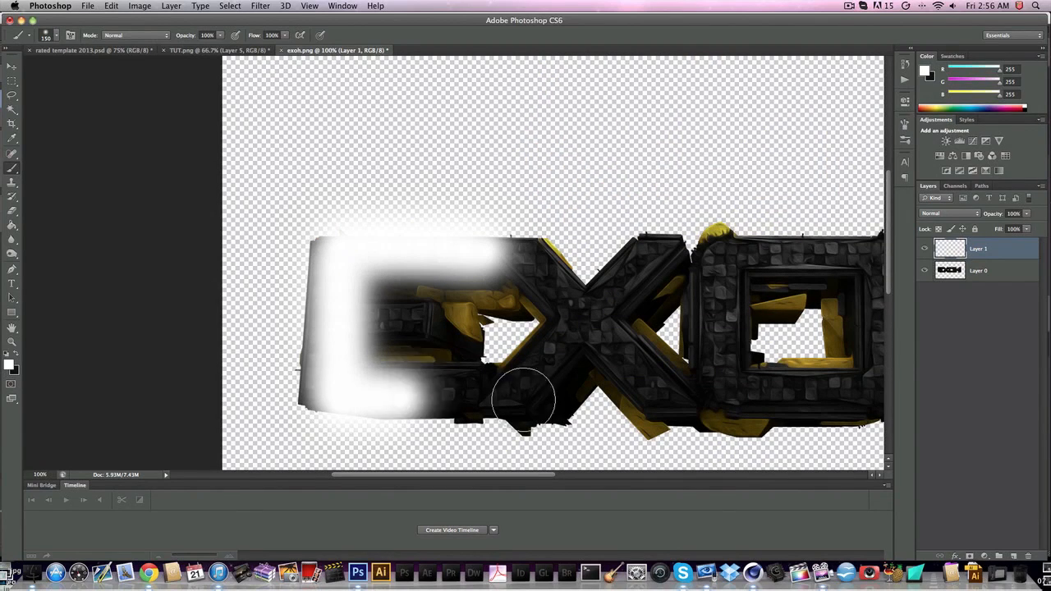
{"action": "key", "text": "super+z"}
{"action": "mouse_move", "coordinate": [469, 253]}
{"action": "left_mouse_down"}
{"action": "mouse_move", "coordinate": [325, 254]}
{"action": "mouse_move", "coordinate": [323, 359]}
{"action": "mouse_move", "coordinate": [497, 387]}
{"action": "left_mouse_up"}
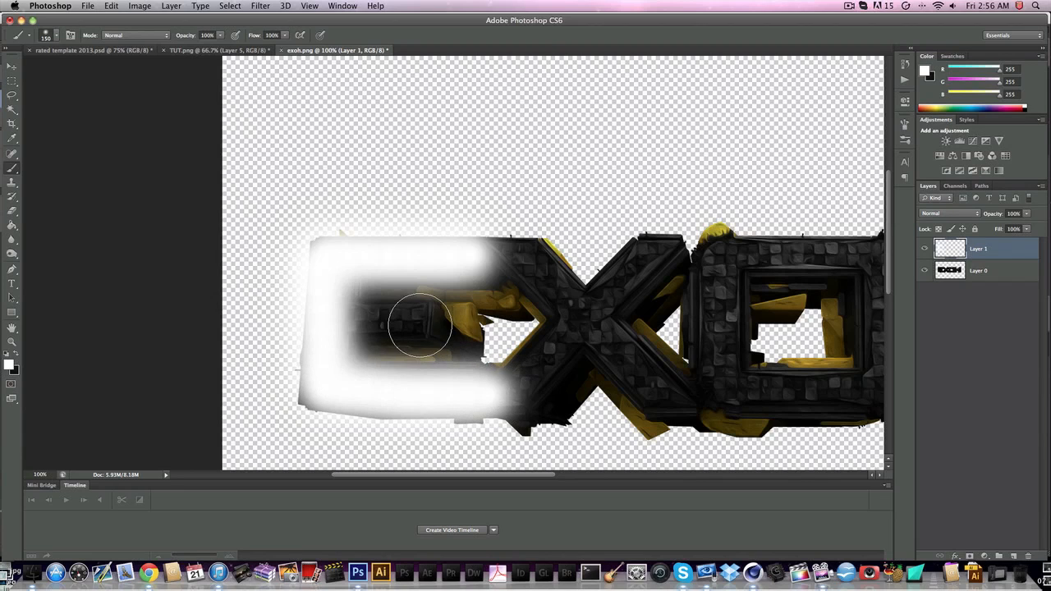
{"action": "left_click_drag", "start_coordinate": [420, 325], "coordinate": [338, 325]}
Paint soft white strokes over the letters X, O and H on the new layer
{"action": "mouse_move", "coordinate": [522, 261]}
{"action": "left_mouse_down"}
{"action": "mouse_move", "coordinate": [653, 390]}
{"action": "mouse_move", "coordinate": [698, 415]}
{"action": "left_mouse_up"}
{"action": "left_click_drag", "start_coordinate": [675, 239], "coordinate": [502, 394]}
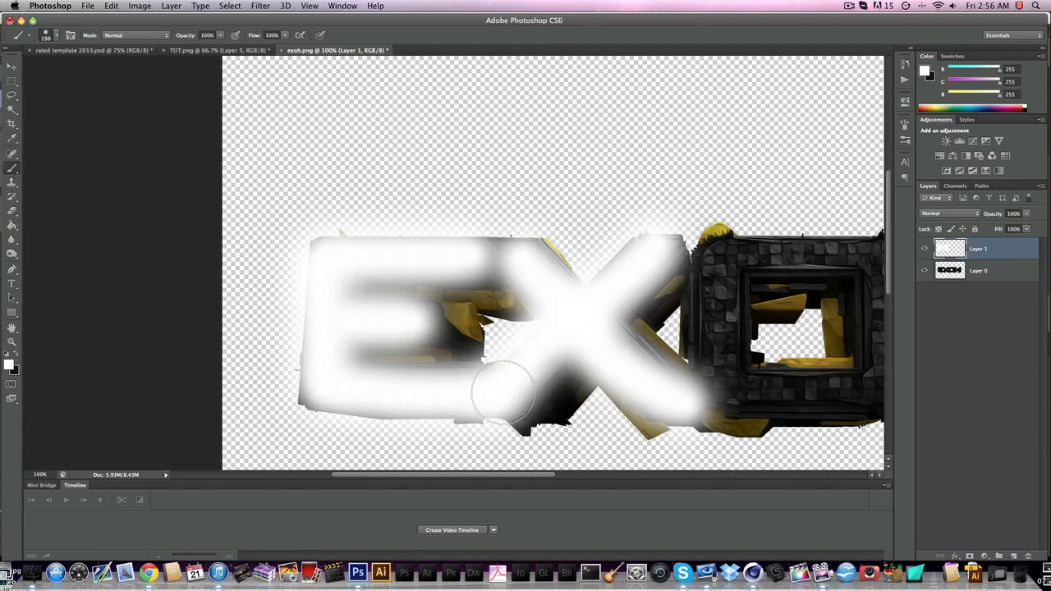
{"action": "mouse_move", "coordinate": [714, 246]}
{"action": "left_mouse_down"}
{"action": "mouse_move", "coordinate": [704, 345]}
{"action": "mouse_move", "coordinate": [776, 392]}
{"action": "mouse_move", "coordinate": [856, 390]}
{"action": "mouse_move", "coordinate": [685, 383]}
{"action": "mouse_move", "coordinate": [735, 312]}
{"action": "mouse_move", "coordinate": [715, 251]}
{"action": "mouse_move", "coordinate": [565, 254]}
{"action": "left_mouse_up"}
{"action": "left_click_drag", "start_coordinate": [780, 264], "coordinate": [781, 400]}
{"action": "scroll", "coordinate": [772, 373], "scroll_direction": "right", "scroll_amount": 5}
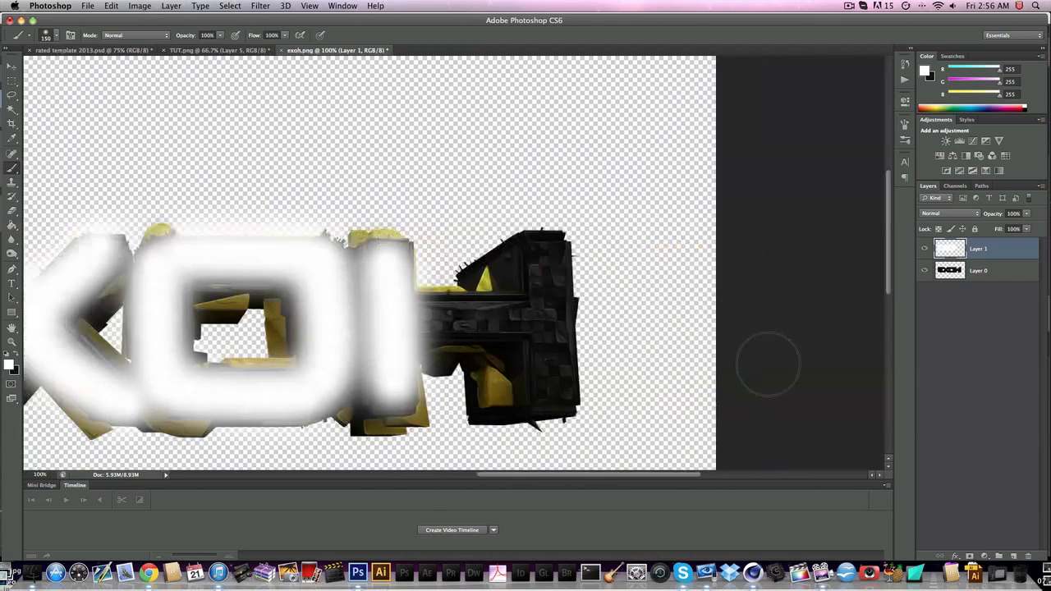
{"action": "scroll", "coordinate": [769, 365], "scroll_direction": "right", "scroll_amount": 2}
{"action": "left_click_drag", "start_coordinate": [344, 320], "coordinate": [476, 320]}
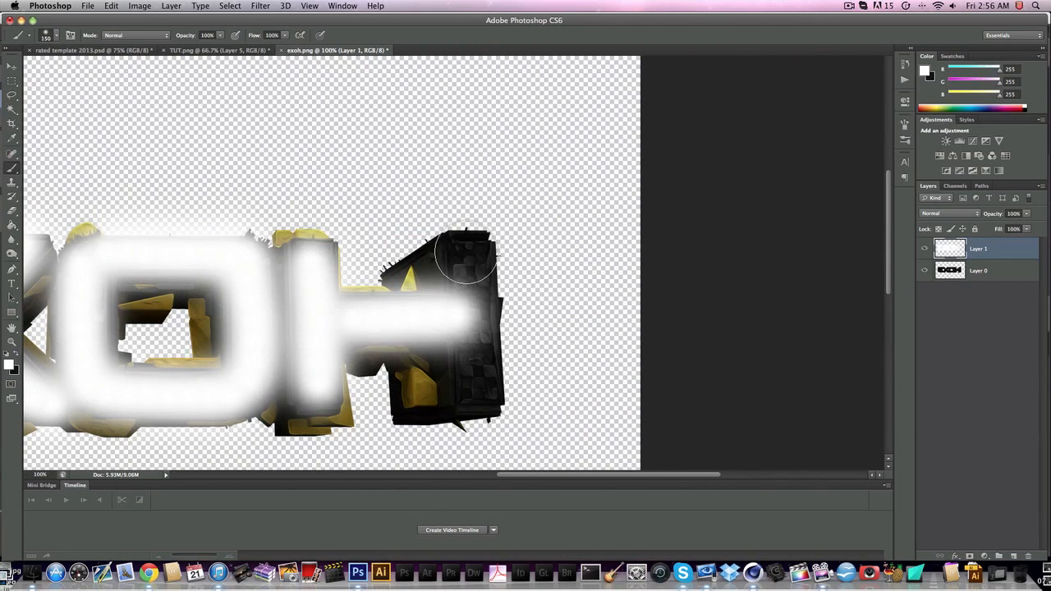
{"action": "left_click_drag", "start_coordinate": [466, 256], "coordinate": [469, 412]}
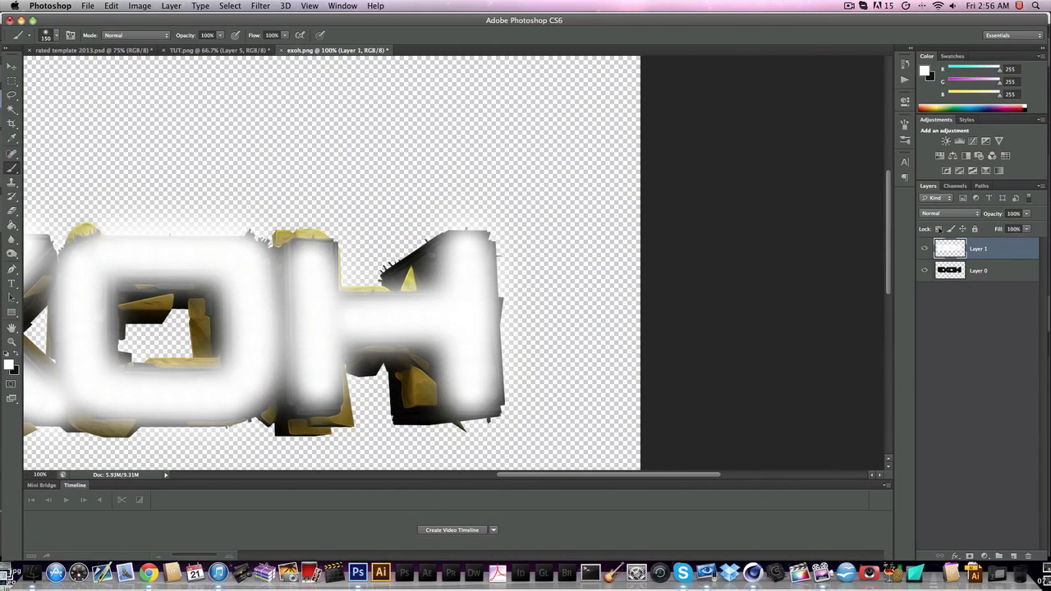
Set the white-painted layer's blend mode to Overlay to brighten the letter faces
{"action": "left_click", "coordinate": [950, 214]}
{"action": "left_click", "coordinate": [944, 320]}
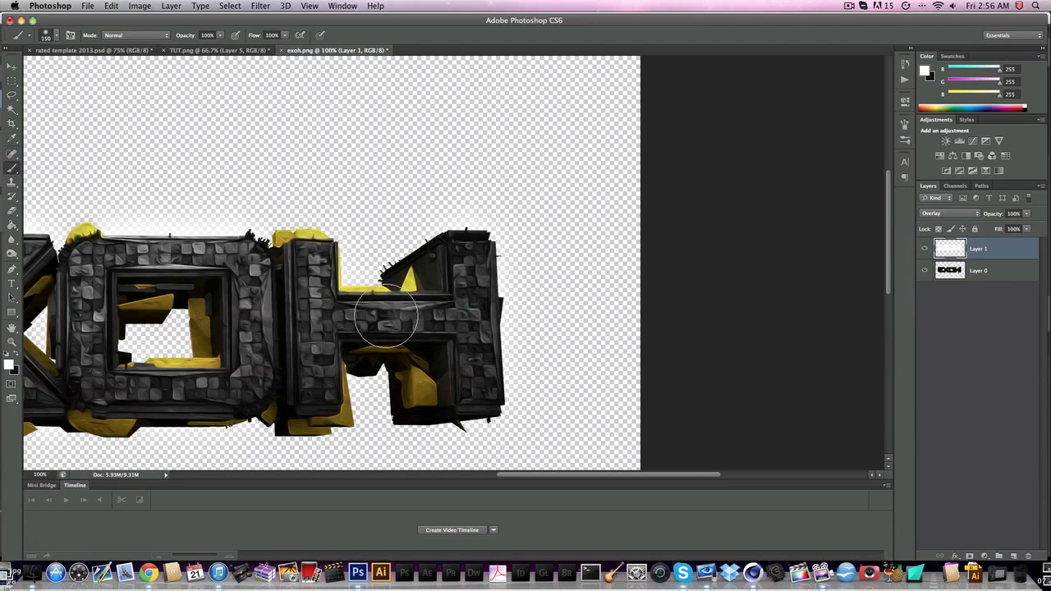
{"action": "scroll", "coordinate": [386, 319], "scroll_direction": "left", "scroll_amount": 5}
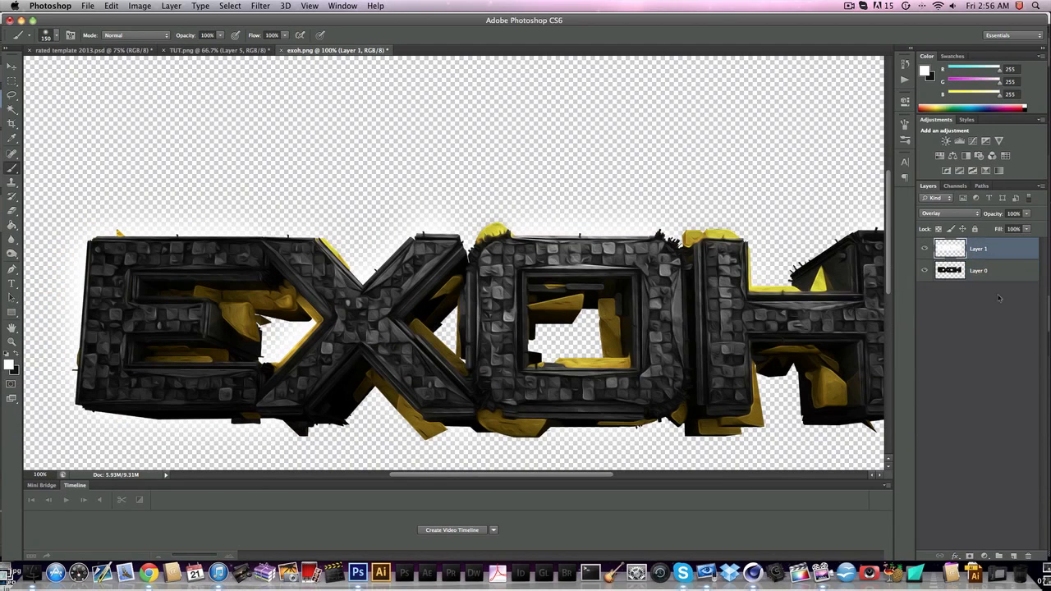
Add a new layer beneath the EXOH artwork and fill it with near-black (RGB 18, 18, 18) as a solid background
{"action": "left_click", "coordinate": [1014, 556]}
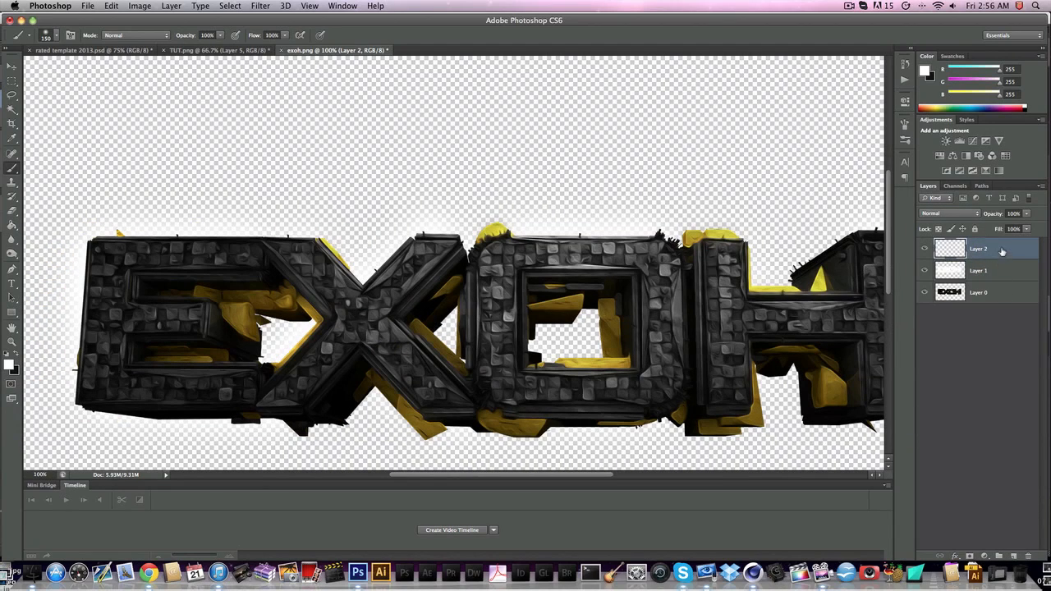
{"action": "left_click_drag", "start_coordinate": [1001, 252], "coordinate": [998, 323]}
{"action": "left_click", "coordinate": [16, 361]}
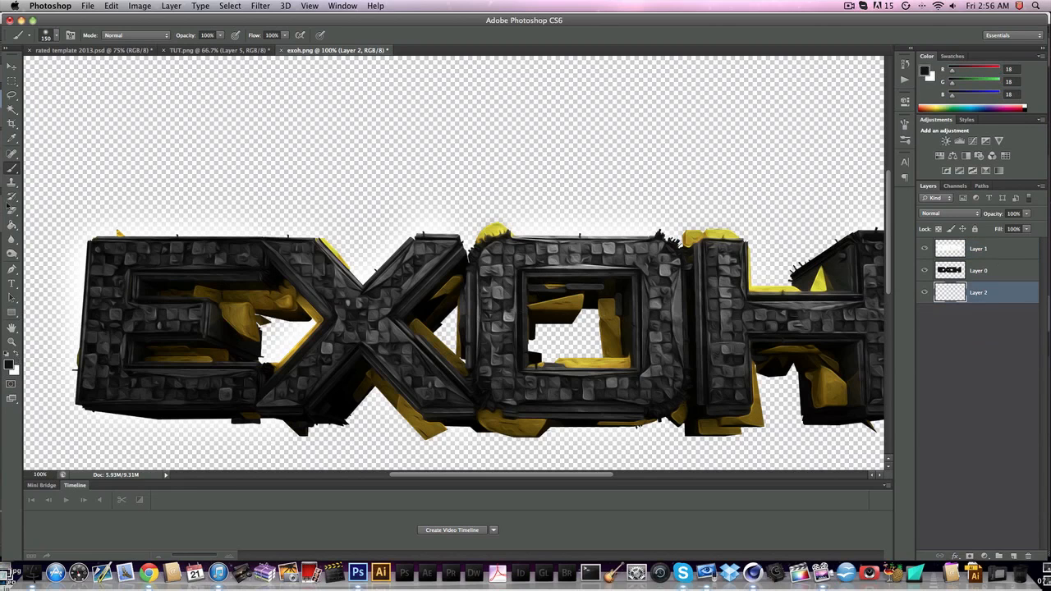
{"action": "left_click", "coordinate": [12, 225]}
{"action": "left_click", "coordinate": [365, 186]}
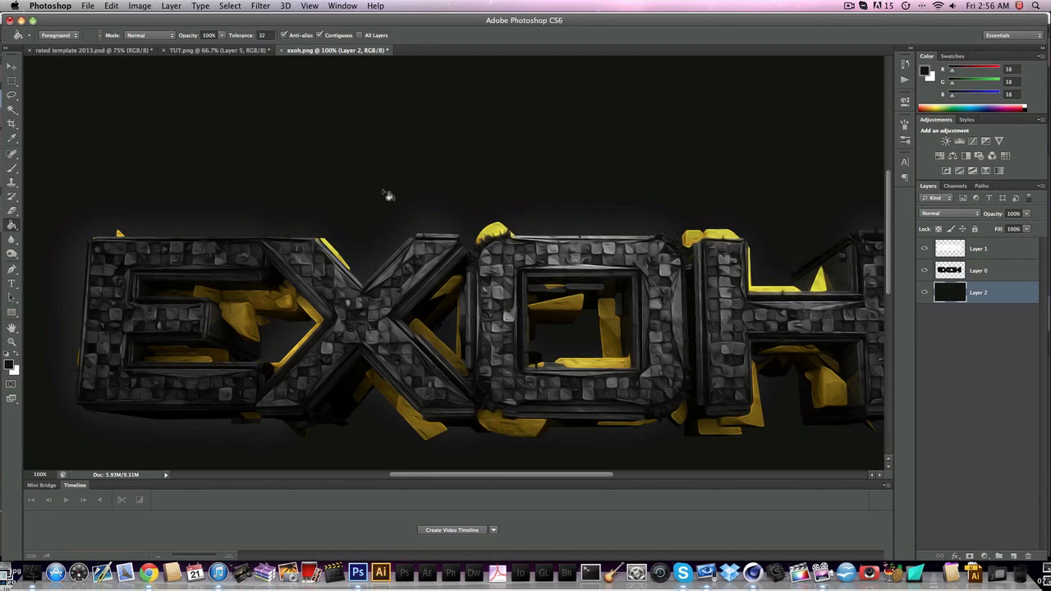
Clip the white Overlay highlight layer to the EXOH text layer and merge it down into that layer
{"action": "scroll", "coordinate": [387, 195], "scroll_direction": "right", "scroll_amount": 4}
{"action": "left_click", "coordinate": [49, 475]}
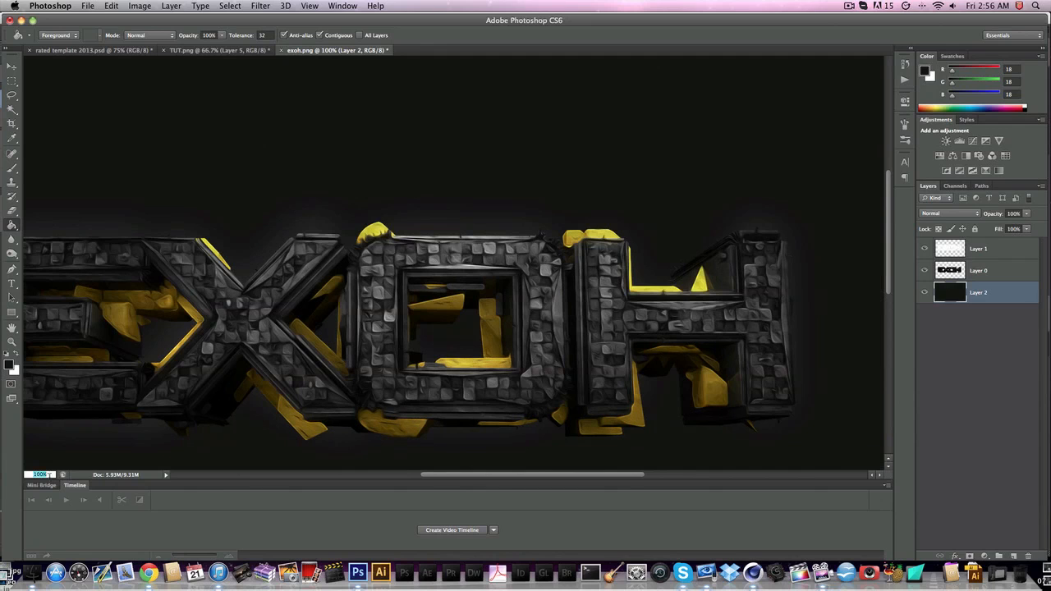
{"action": "type", "text": "100"}
{"action": "key", "text": "Return"}
{"action": "scroll", "coordinate": [169, 364], "scroll_direction": "left", "scroll_amount": 3}
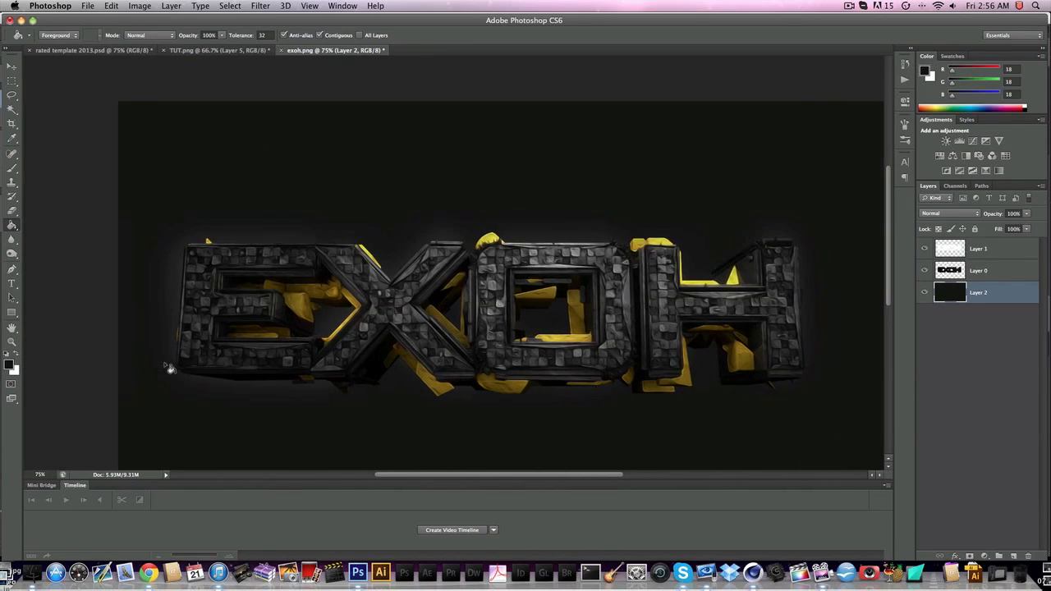
{"action": "left_click", "coordinate": [1003, 257]}
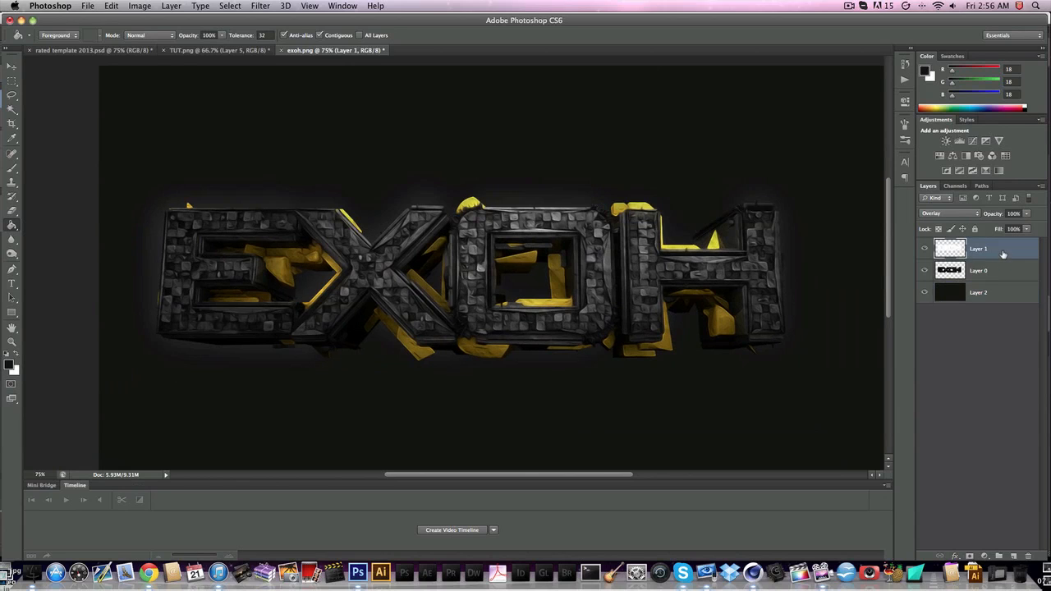
{"action": "left_click", "coordinate": [1003, 258], "text": "alt"}
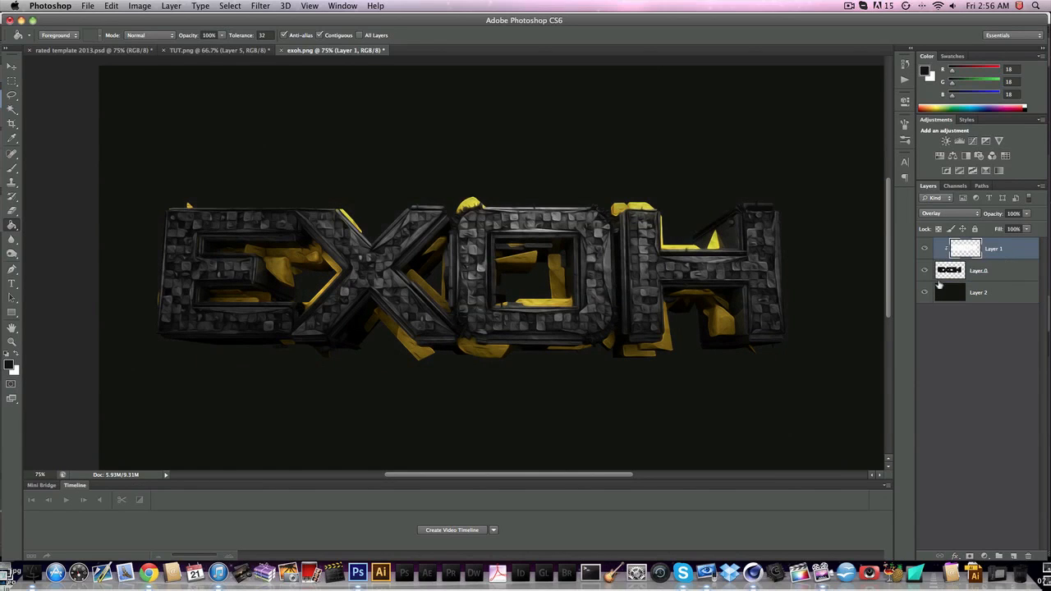
{"action": "right_click", "coordinate": [1015, 257]}
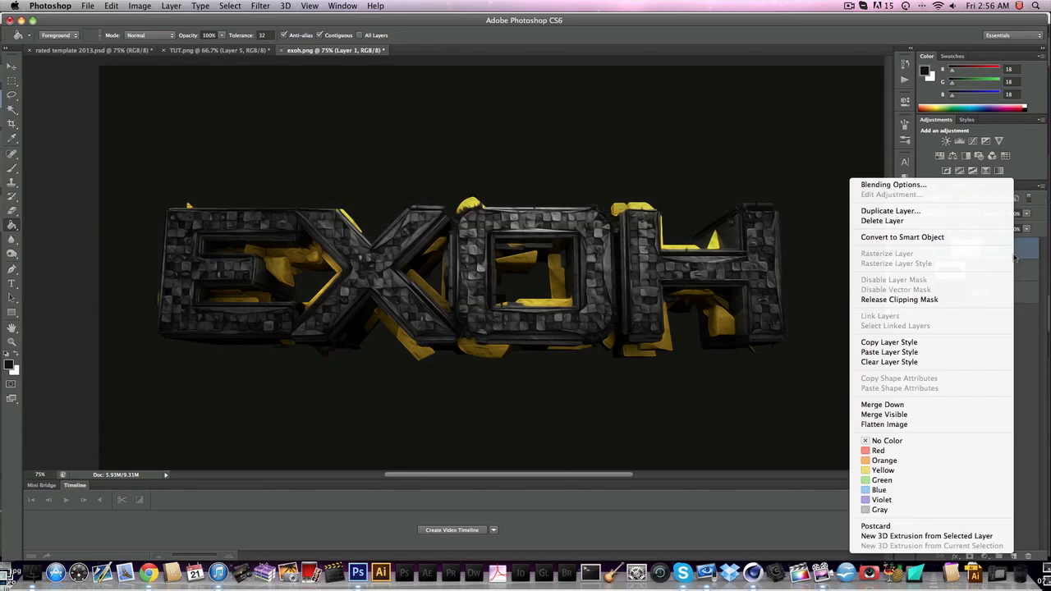
{"action": "left_click", "coordinate": [882, 404]}
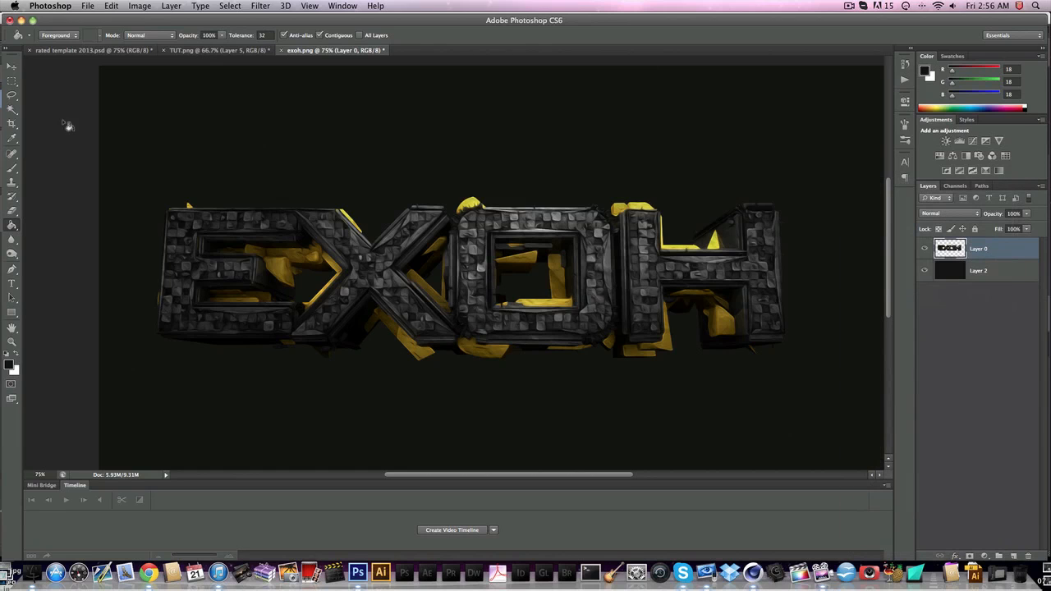
Move the EXOH text roughly to the middle of the canvas over the dark background
{"action": "left_click", "coordinate": [11, 65]}
{"action": "left_click_drag", "start_coordinate": [353, 215], "coordinate": [440, 216]}
{"action": "scroll", "coordinate": [340, 268], "scroll_direction": "right", "scroll_amount": 5}
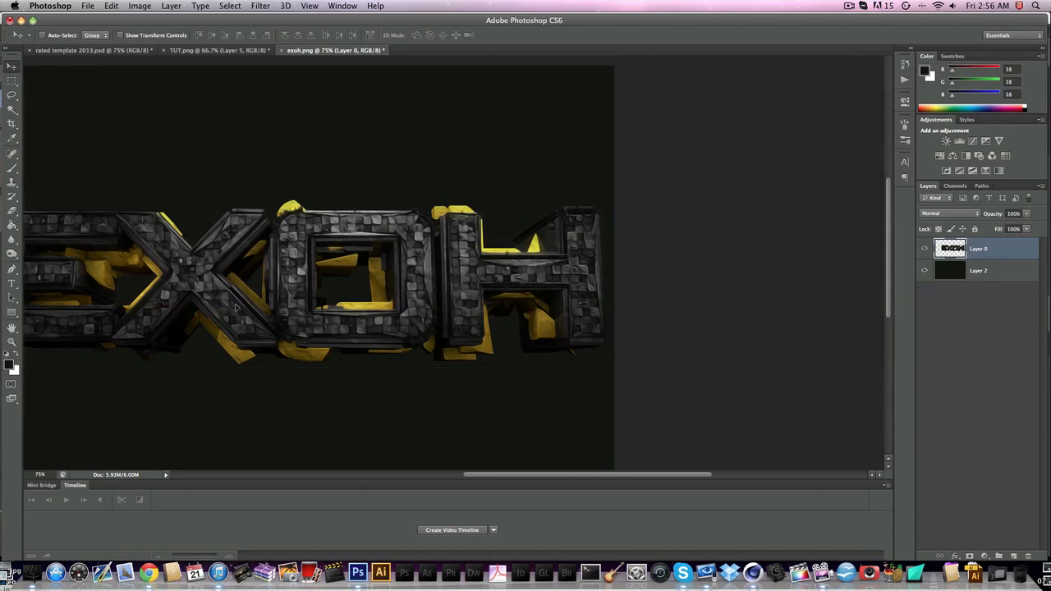
{"action": "left_click_drag", "start_coordinate": [290, 309], "coordinate": [259, 307]}
{"action": "scroll", "coordinate": [302, 324], "scroll_direction": "left", "scroll_amount": 5}
{"action": "left_click_drag", "start_coordinate": [655, 358], "coordinate": [638, 354]}
{"action": "scroll", "coordinate": [638, 356], "scroll_direction": "right", "scroll_amount": 3}
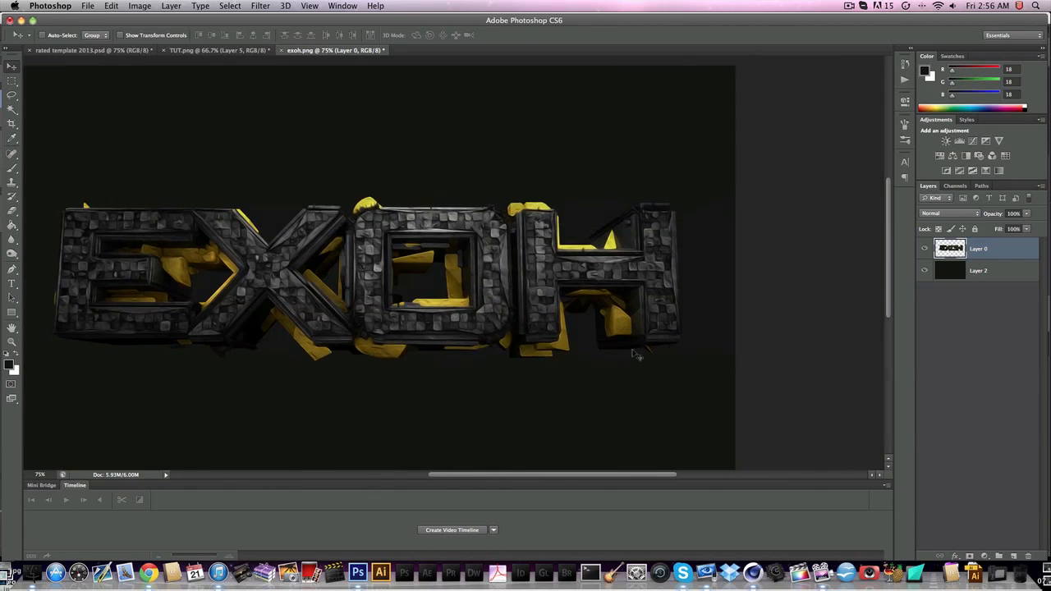
{"action": "scroll", "coordinate": [462, 250], "scroll_direction": "left", "scroll_amount": 5}
Switch to TUT.png and examine the Outer Glow settings of Layer 2 in the finished RATED example
{"action": "left_click", "coordinate": [225, 50]}
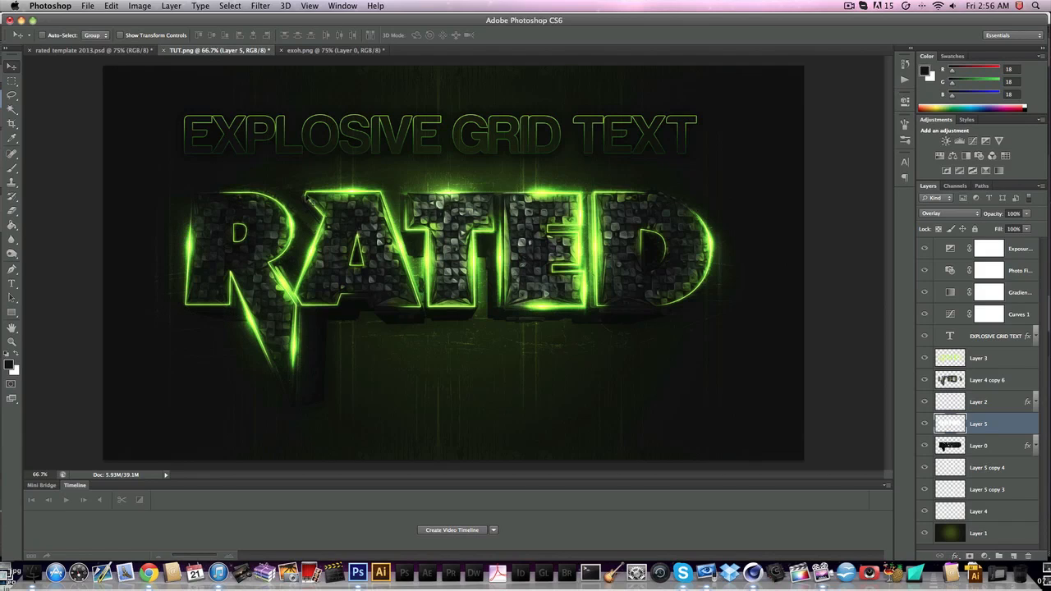
{"action": "left_click", "coordinate": [1000, 408]}
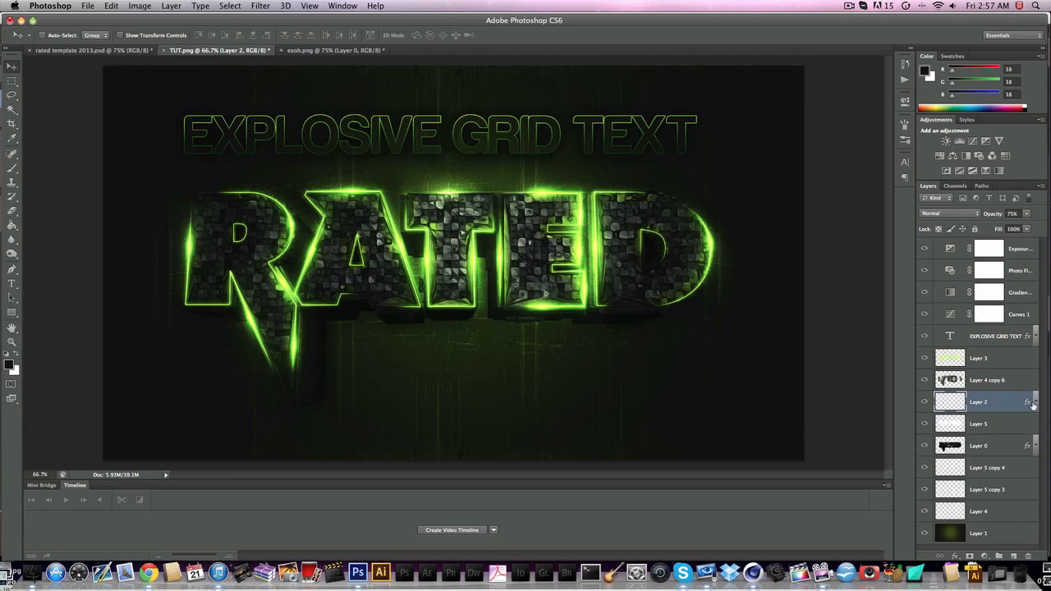
{"action": "left_click", "coordinate": [1037, 402]}
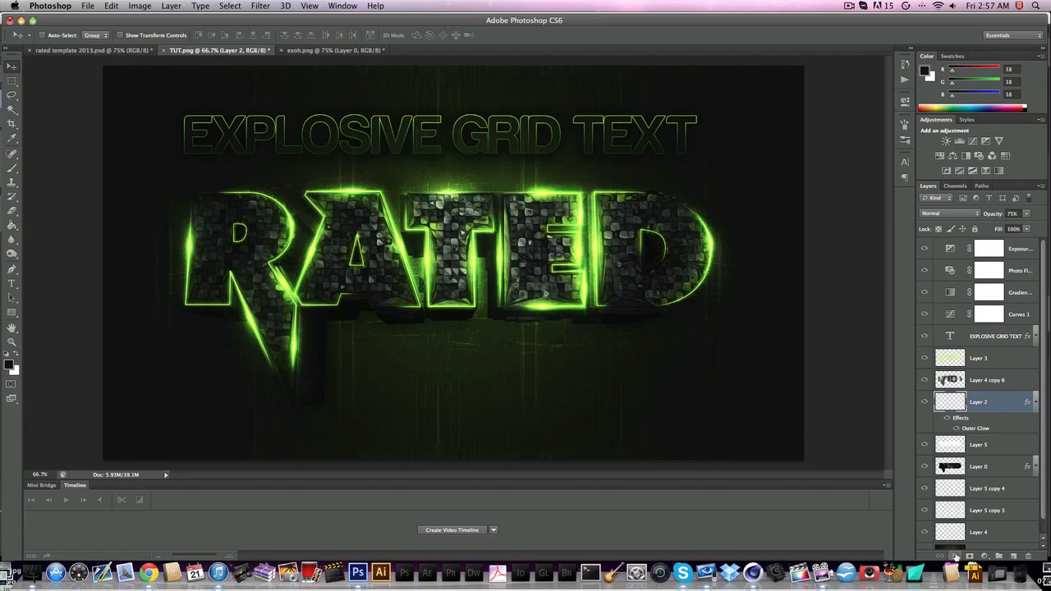
{"action": "left_click", "coordinate": [955, 555]}
{"action": "left_click", "coordinate": [960, 534]}
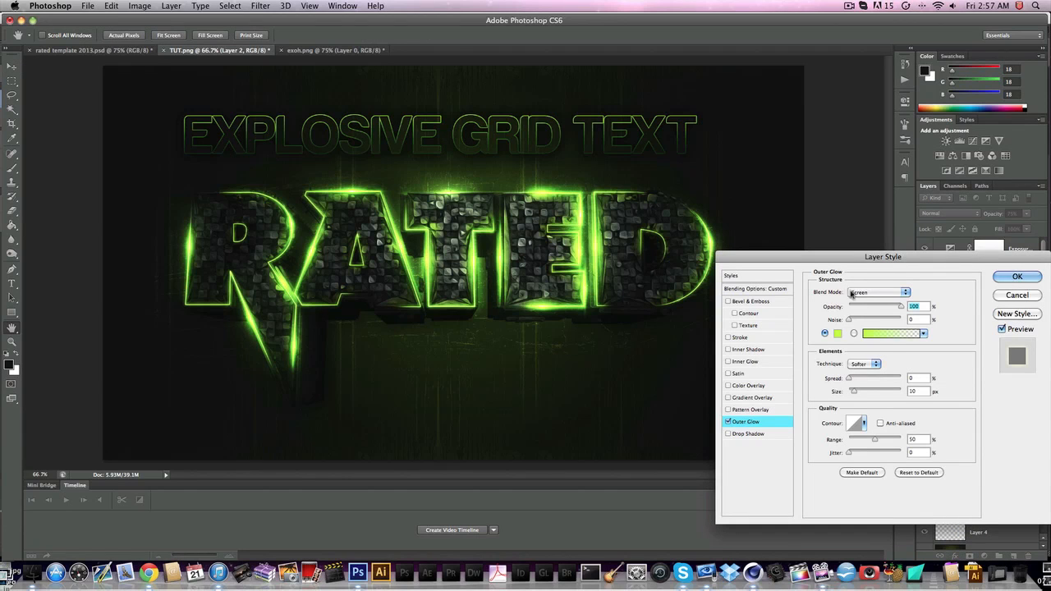
{"action": "left_click", "coordinate": [1017, 277]}
{"action": "left_click", "coordinate": [1035, 403]}
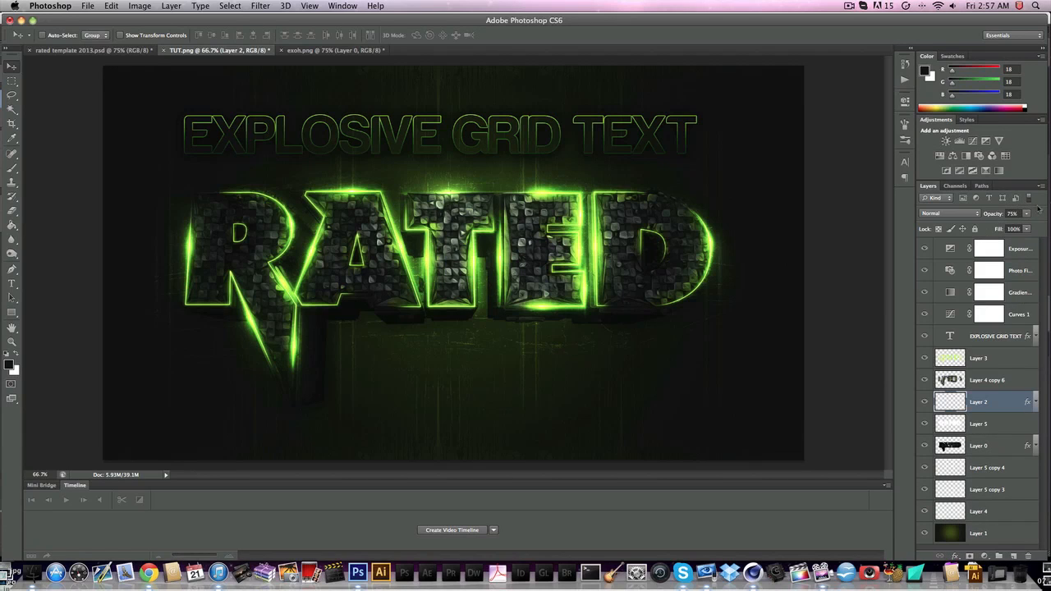
Compare the RATED example with Layer 3 hidden and shown
{"action": "left_click", "coordinate": [995, 359]}
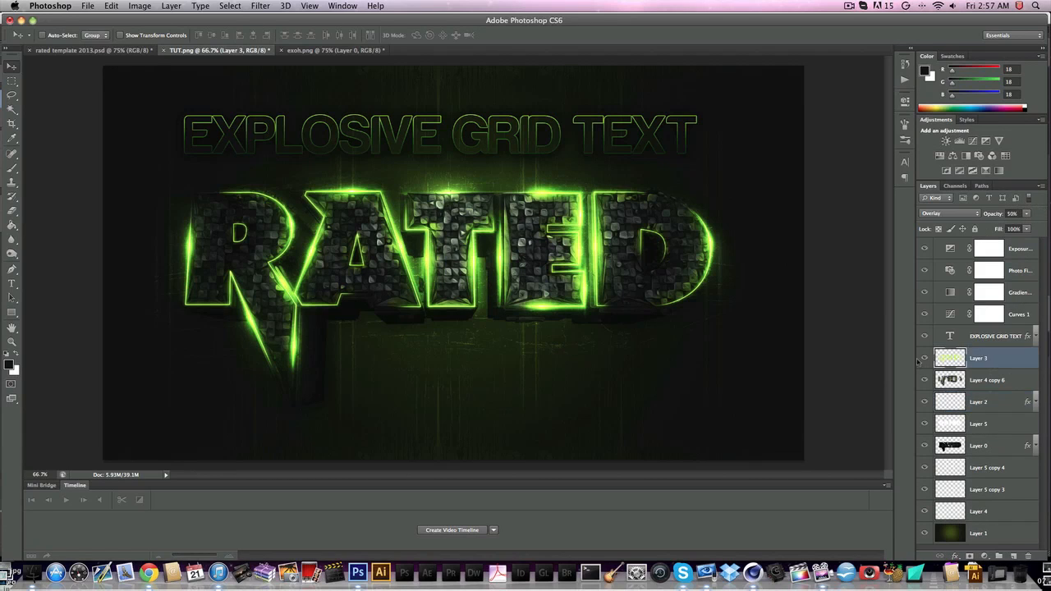
{"action": "left_click", "coordinate": [924, 359]}
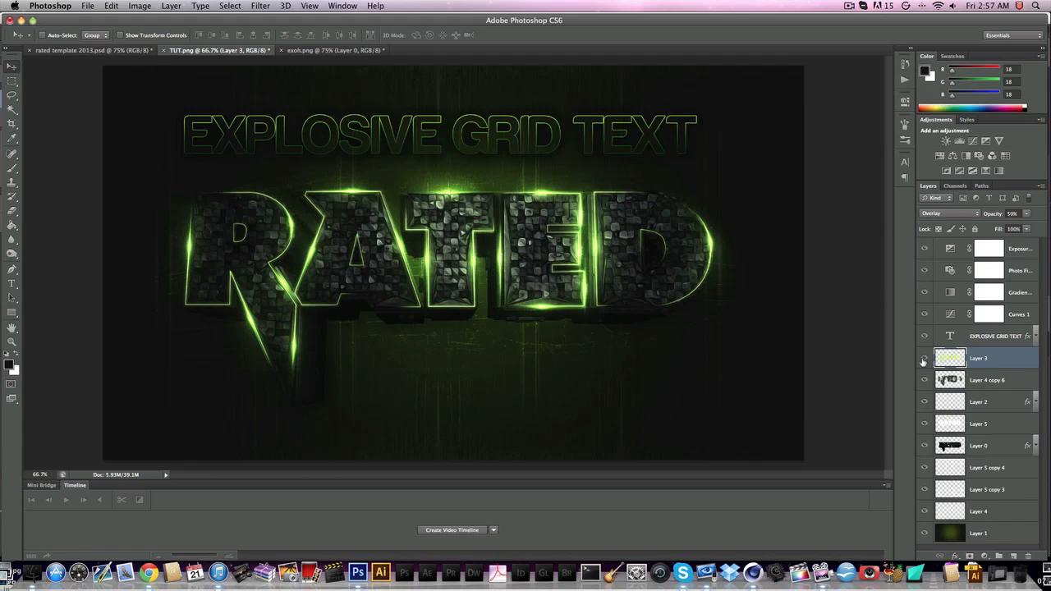
{"action": "left_click", "coordinate": [924, 360]}
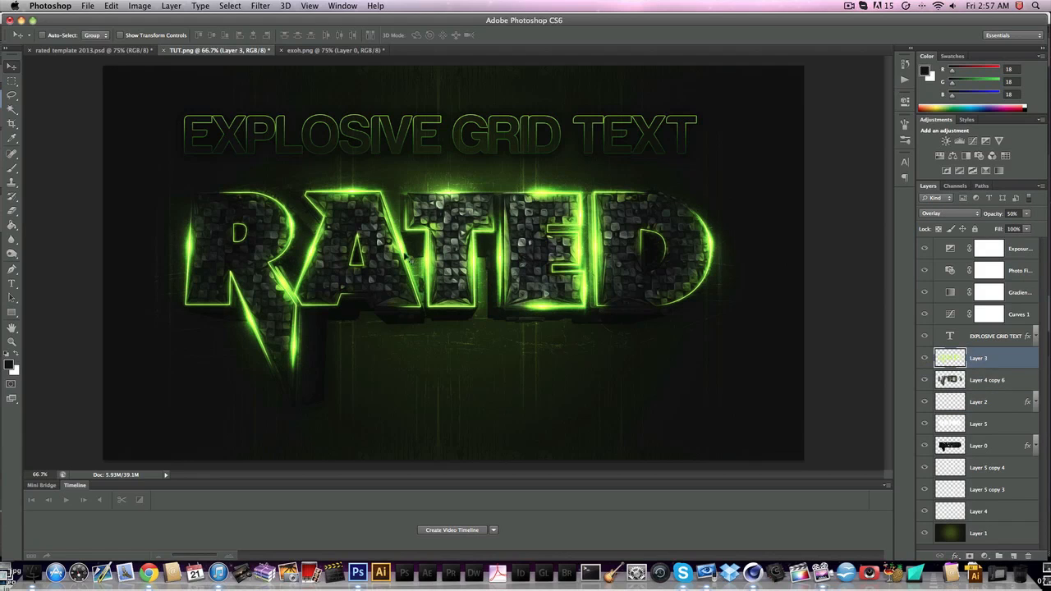
Return to exoh.png and centre the EXOH text on the canvas with the whole image in view at 66.7% zoom
{"action": "left_click", "coordinate": [278, 55]}
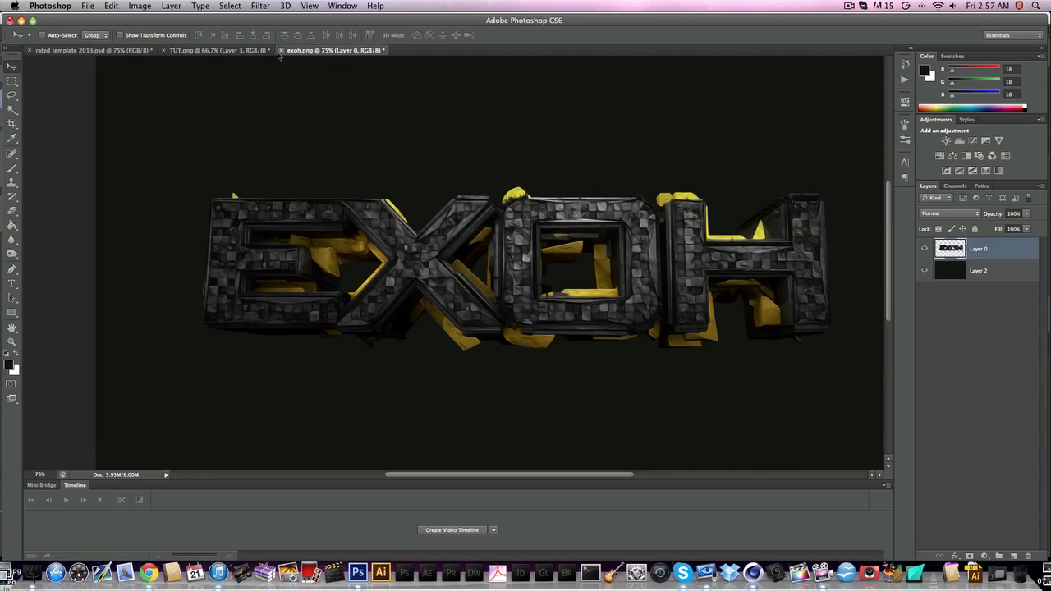
{"action": "scroll", "coordinate": [584, 254], "scroll_direction": "right", "scroll_amount": 3}
{"action": "scroll", "coordinate": [584, 254], "scroll_direction": "left", "scroll_amount": 1}
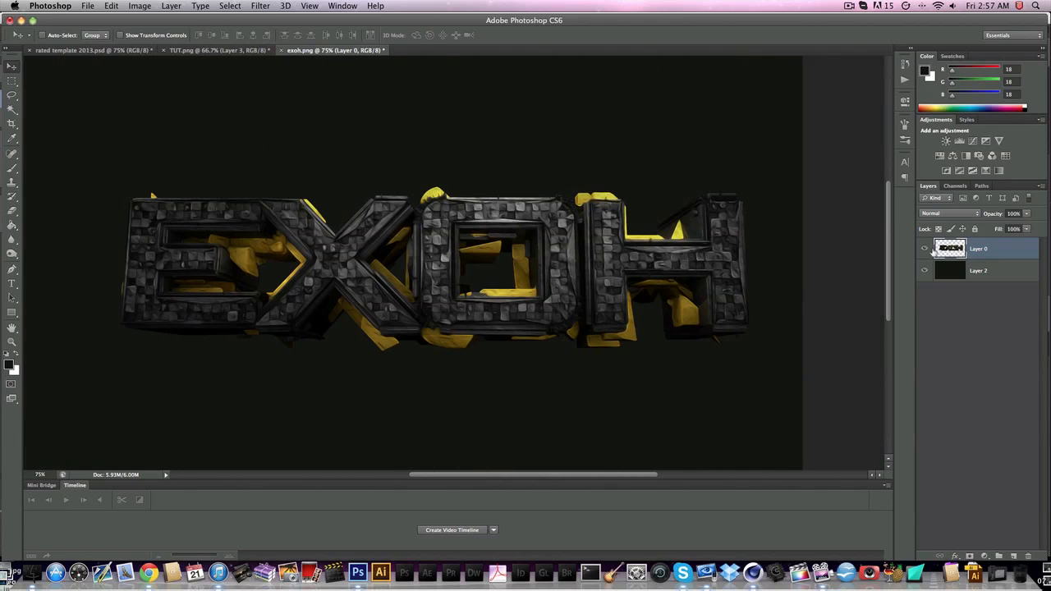
{"action": "left_click_drag", "start_coordinate": [566, 263], "coordinate": [510, 254]}
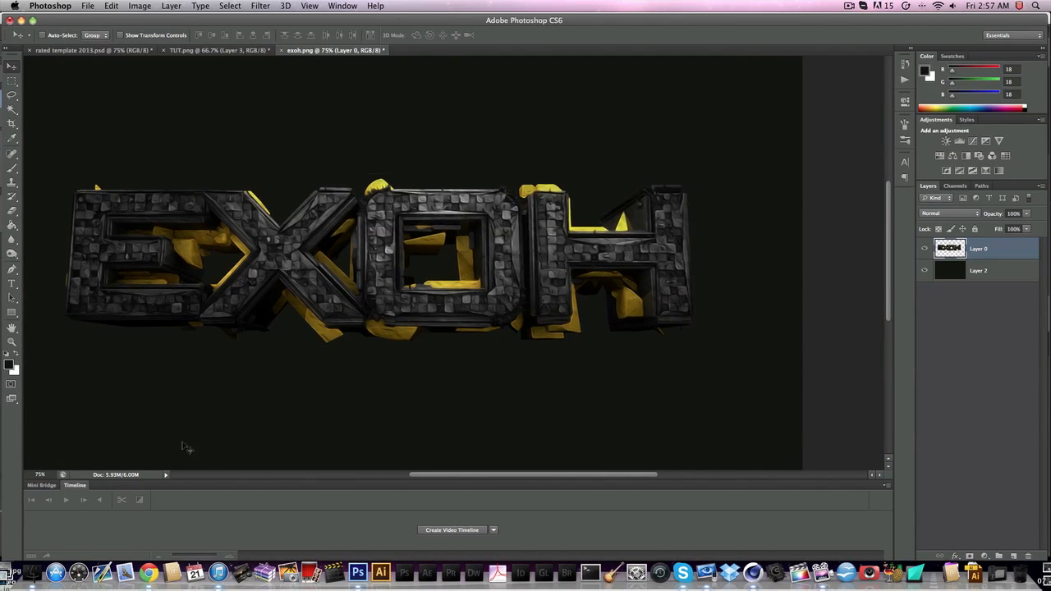
{"action": "left_click", "coordinate": [39, 475]}
{"action": "type", "text": "66.7"}
{"action": "key", "text": "Return"}
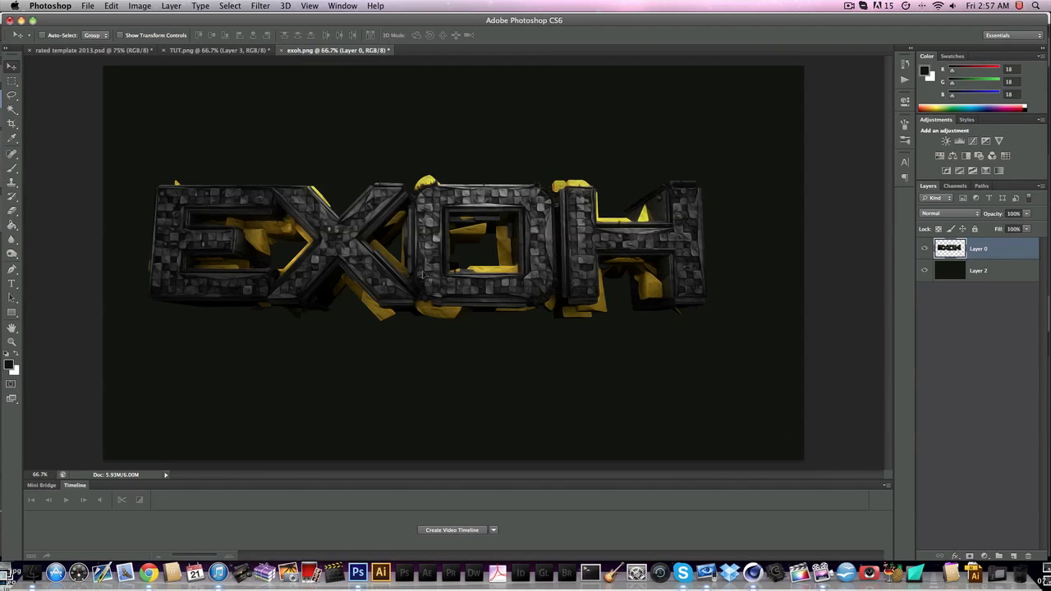
{"action": "left_click_drag", "start_coordinate": [426, 283], "coordinate": [447, 294]}
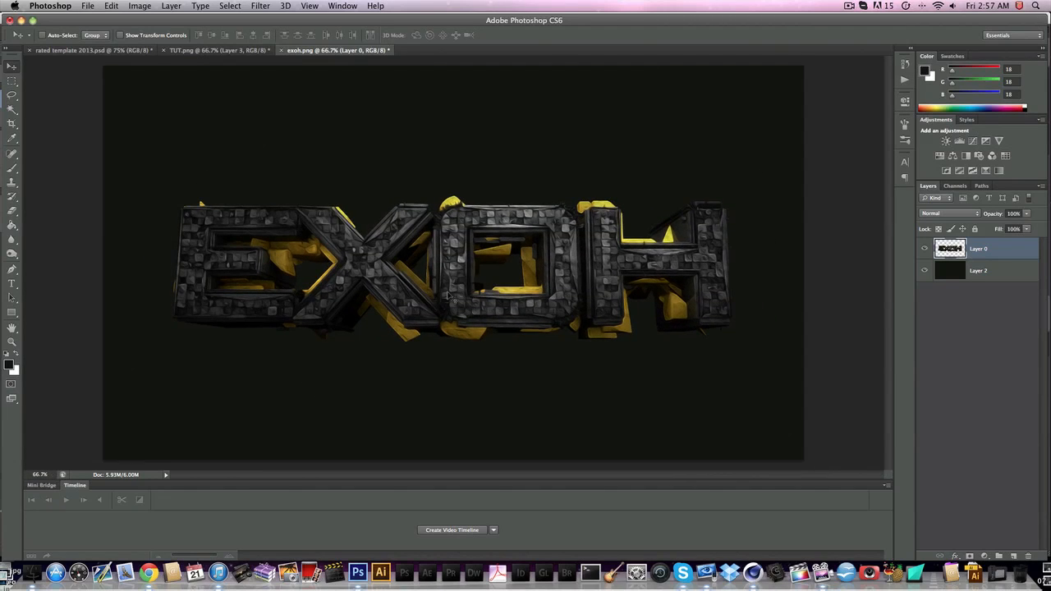